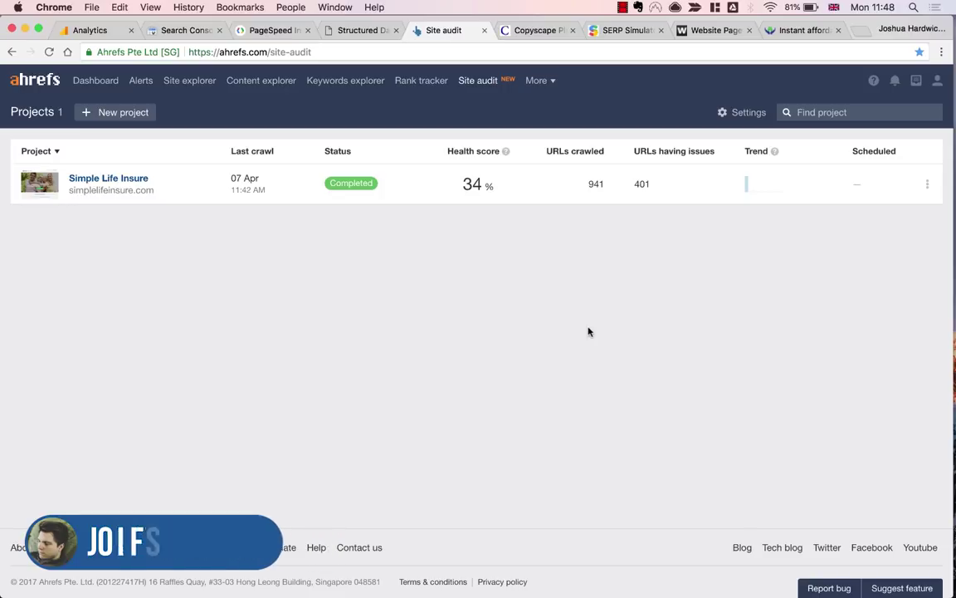
# Look through the open tool tabs: Google Analytics, Search Console, PageSpeed Insights, Copyscape, SERP Simulator, word counter.
pyautogui.click(117, 30)
pyautogui.click(174, 30)
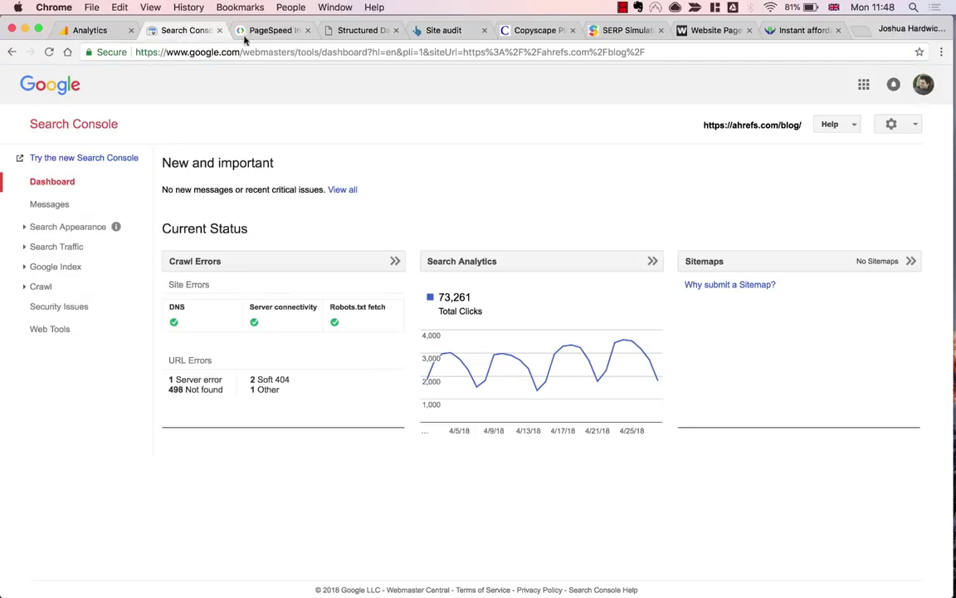
pyautogui.click(246, 30)
pyautogui.click(366, 33)
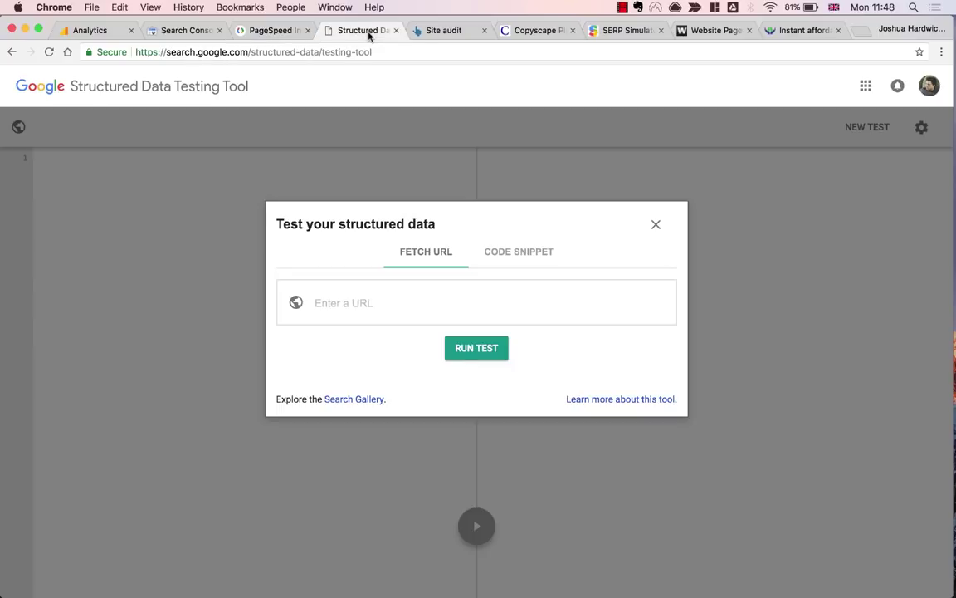
pyautogui.click(448, 34)
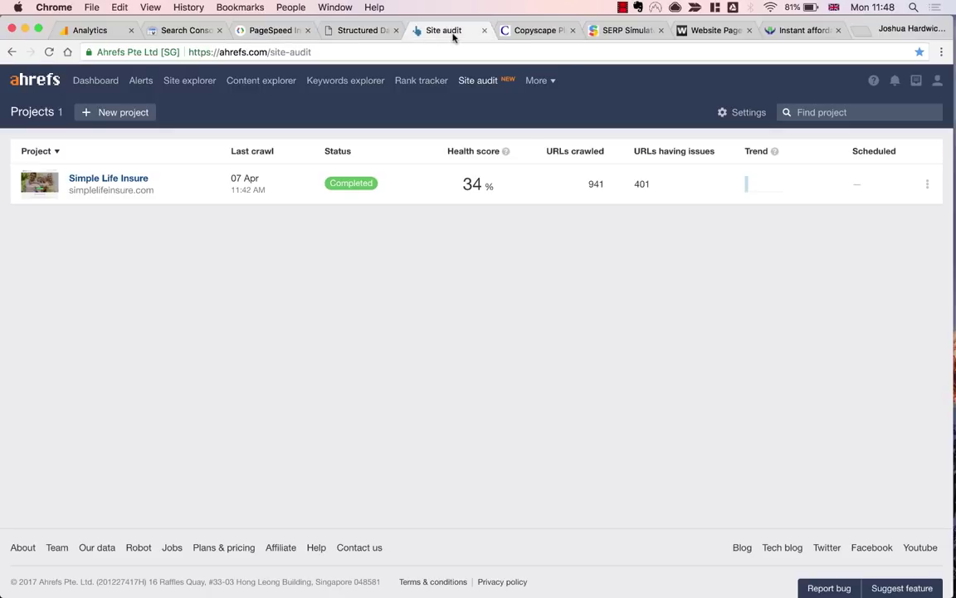
pyautogui.click(535, 31)
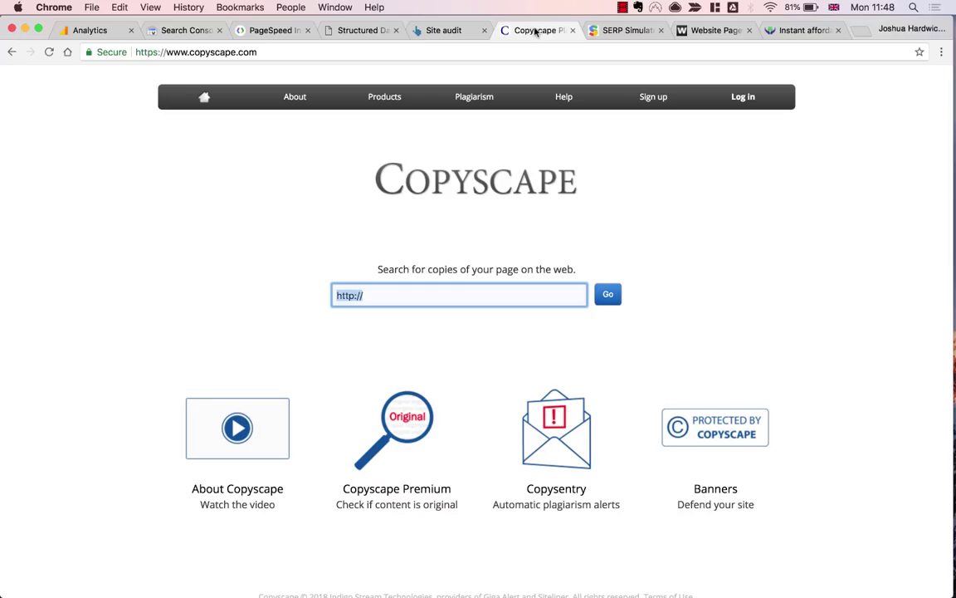
pyautogui.click(621, 33)
pyautogui.click(702, 35)
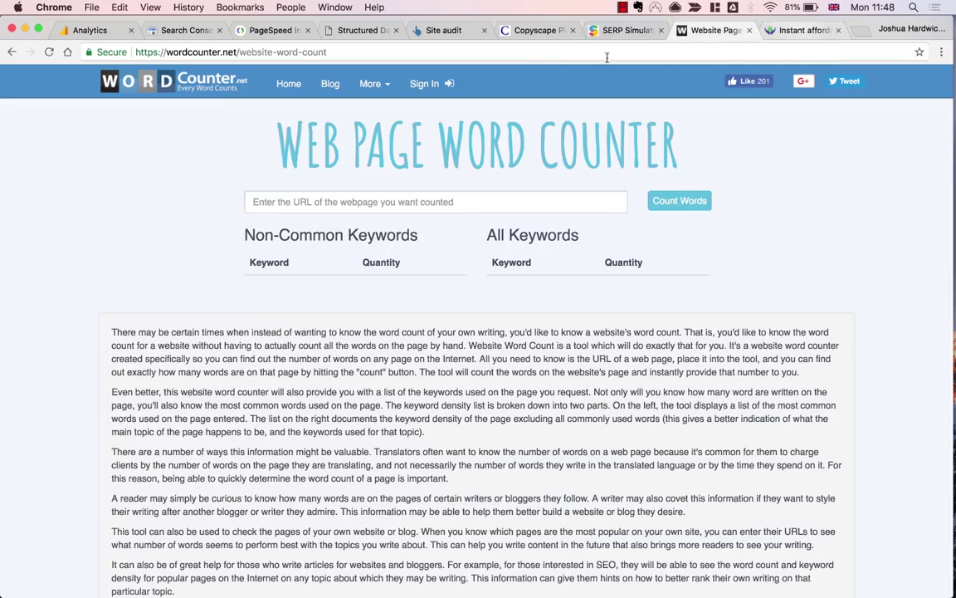
pyautogui.click(408, 32)
pyautogui.click(281, 32)
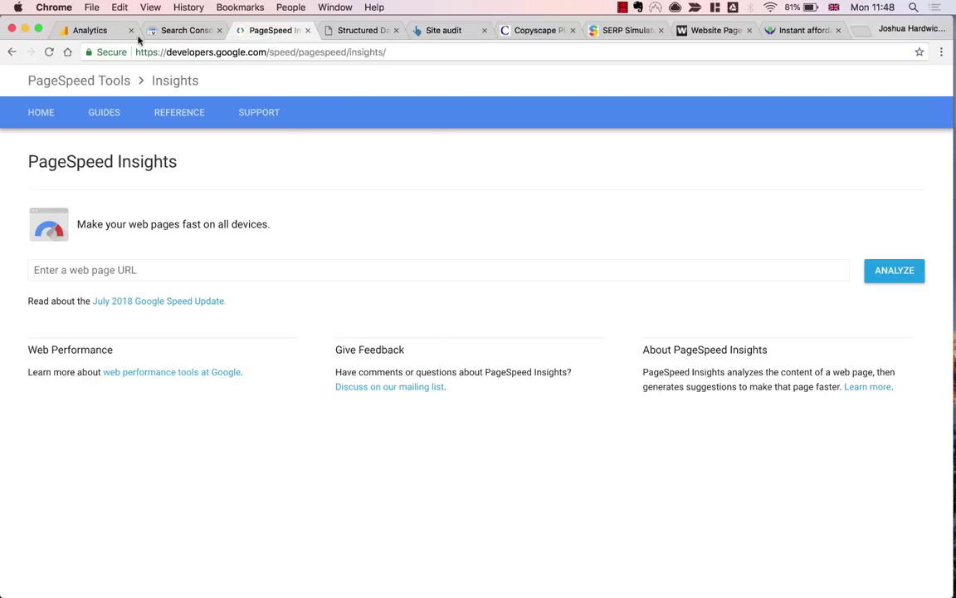
pyautogui.click(452, 31)
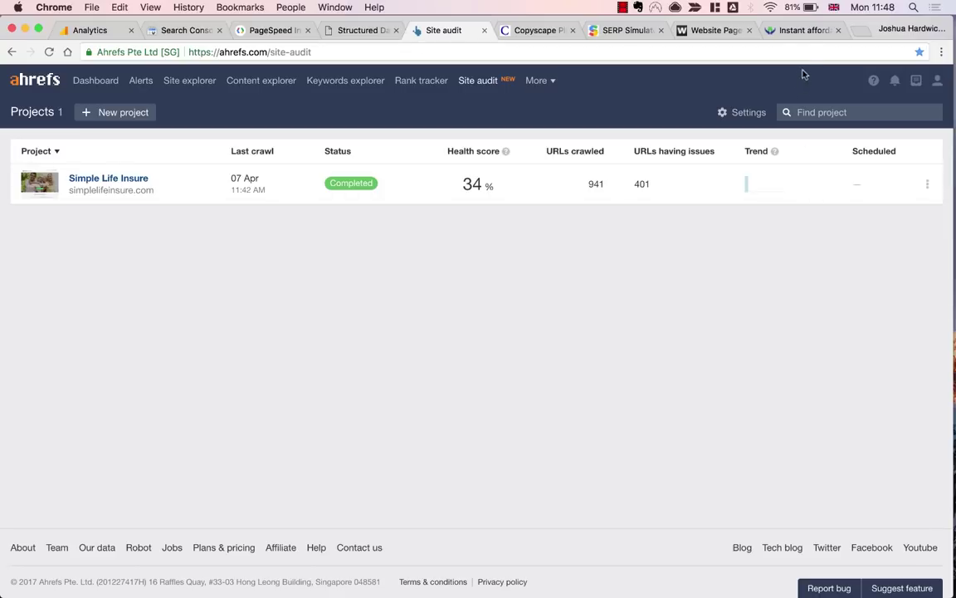
# Skim the simplelifeinsure.com homepage, then return to the Ahrefs Site audit projects.
pyautogui.click(797, 30)
pyautogui.scroll(-8, 498, 255)
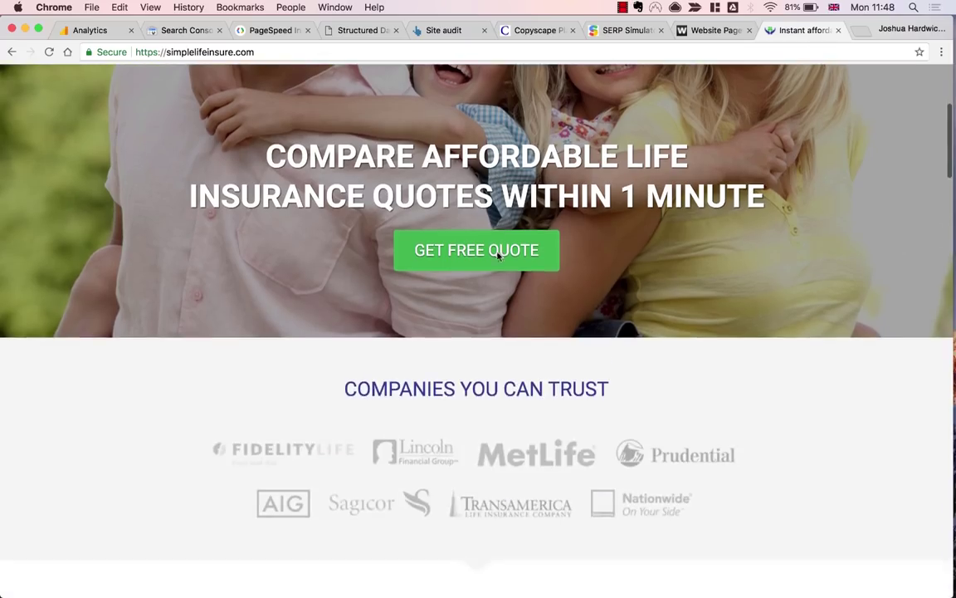
pyautogui.scroll(-15, 498, 255)
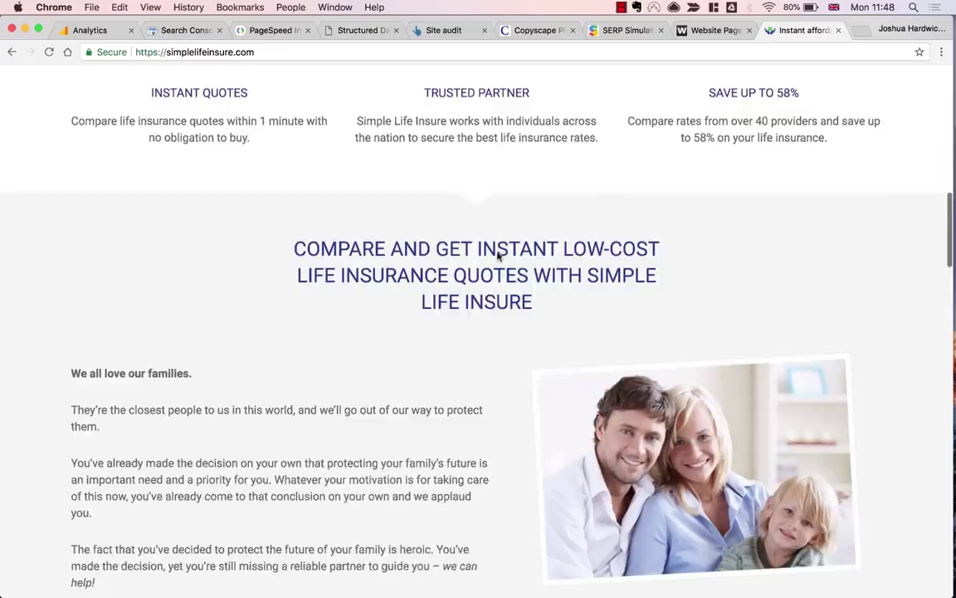
pyautogui.press('Home')
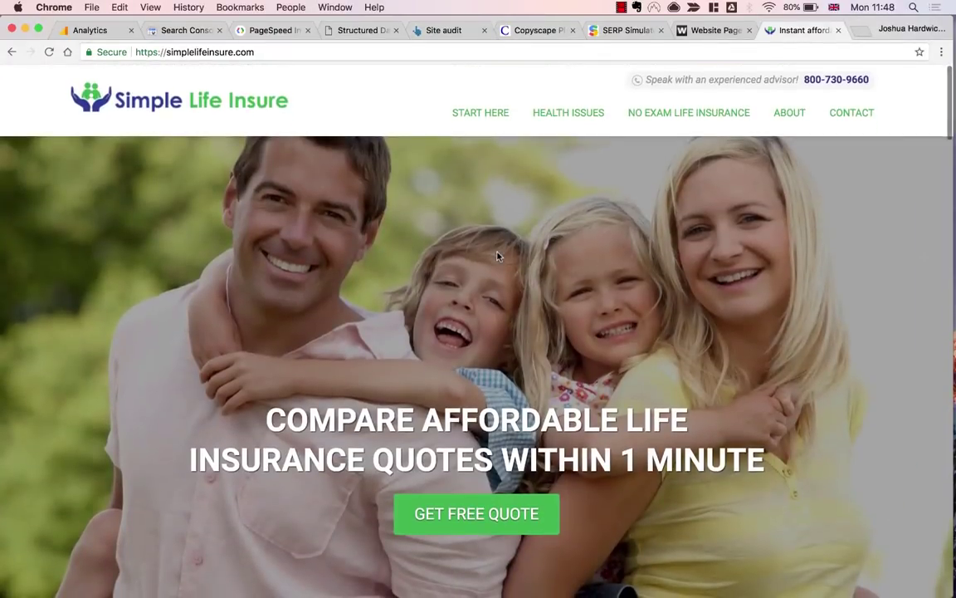
pyautogui.scroll(-3, 640, 162)
pyautogui.scroll(3, 640, 162)
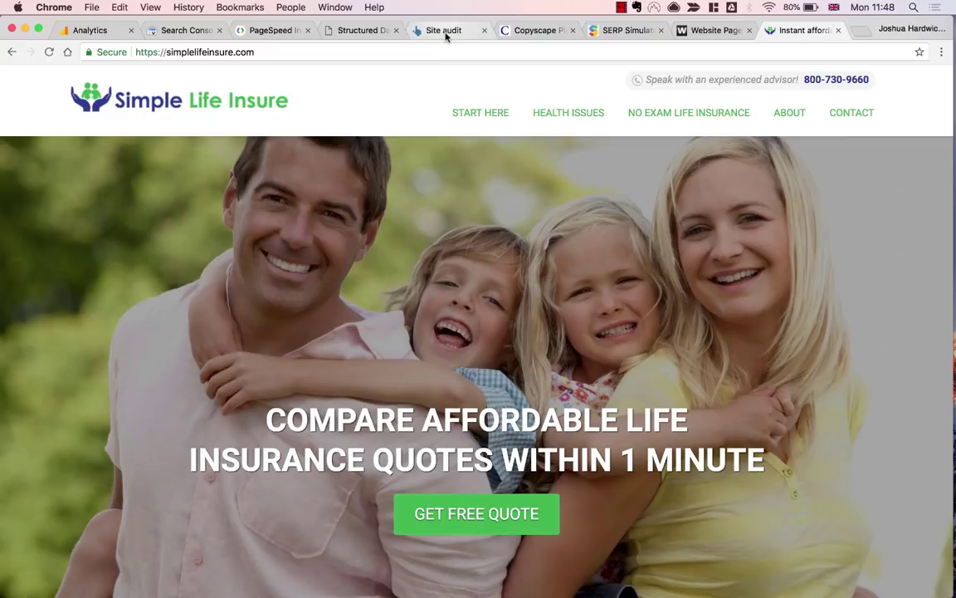
pyautogui.click(446, 33)
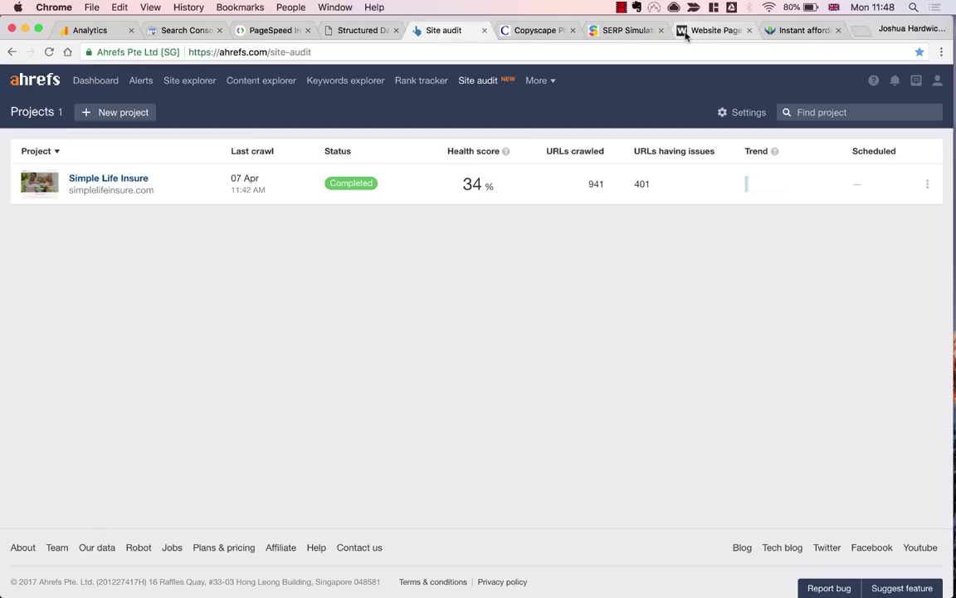
pyautogui.click(788, 32)
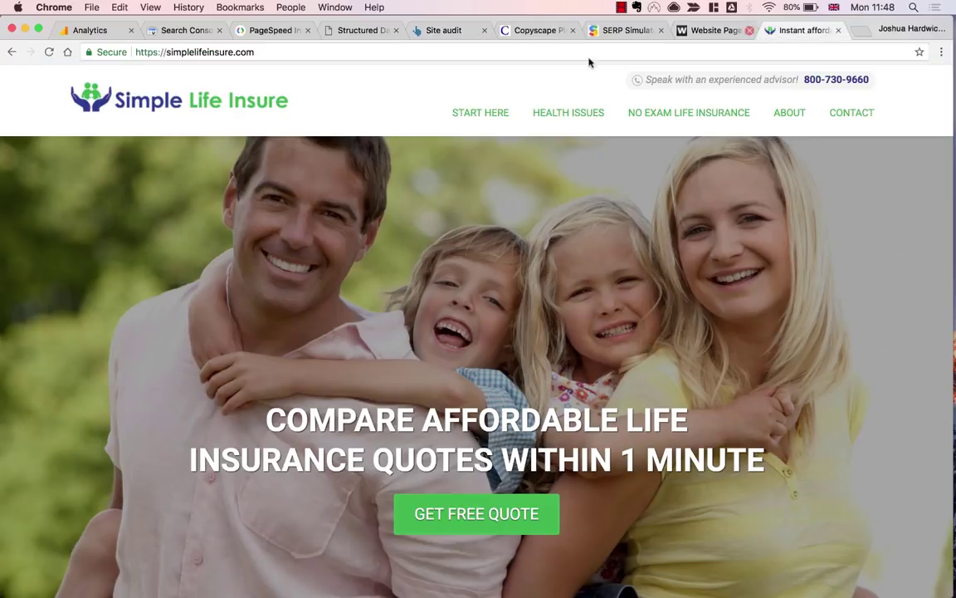
pyautogui.click(196, 52)
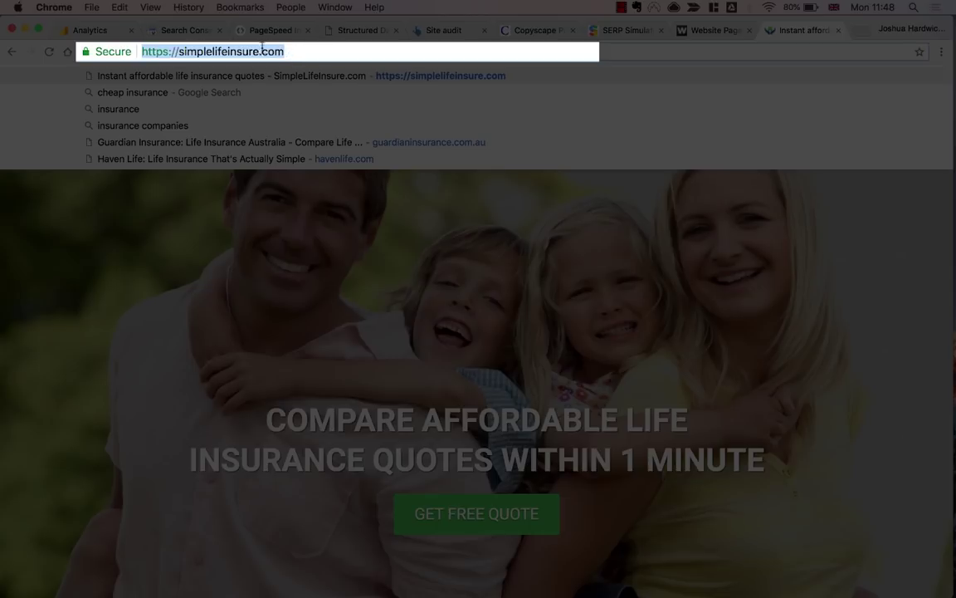
pyautogui.click(309, 49)
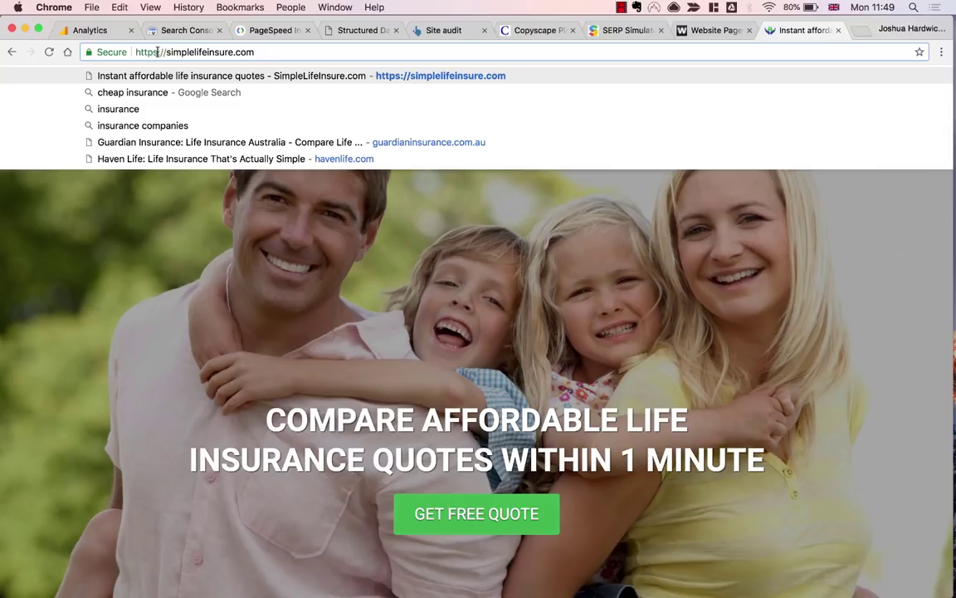
pyautogui.press('BackSpace')
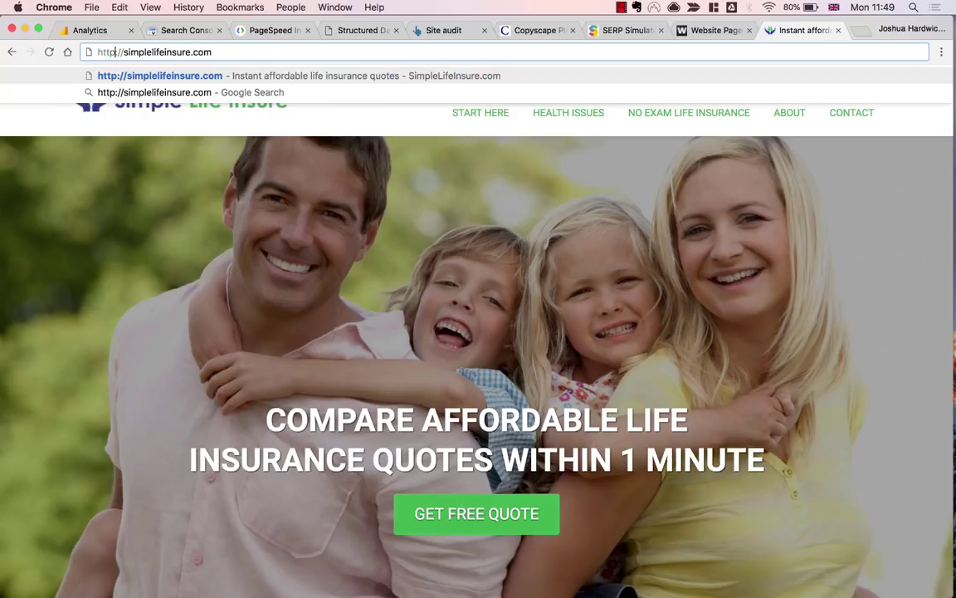
pyautogui.press('Return')
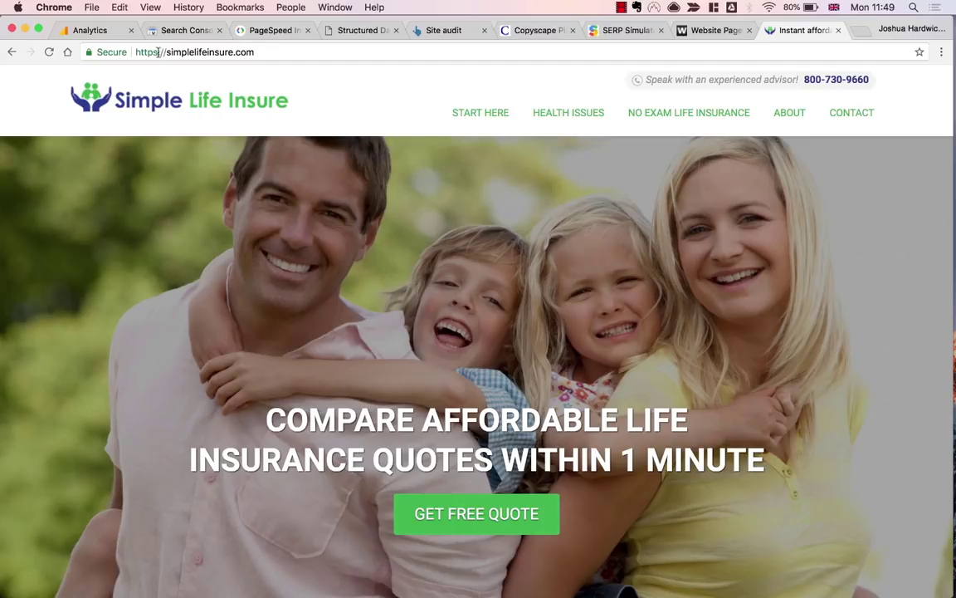
pyautogui.doubleClick(155, 53)
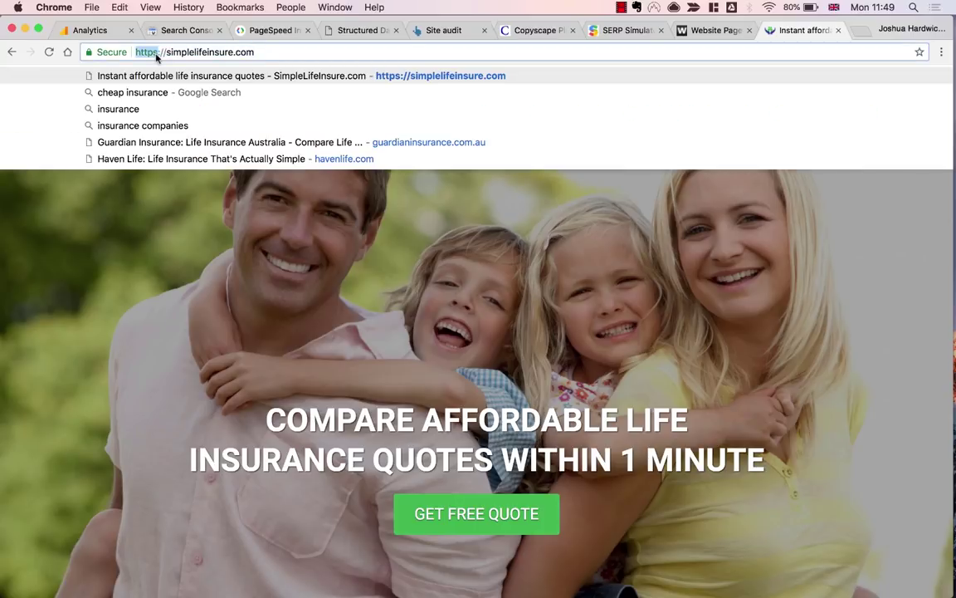
pyautogui.write('http://')
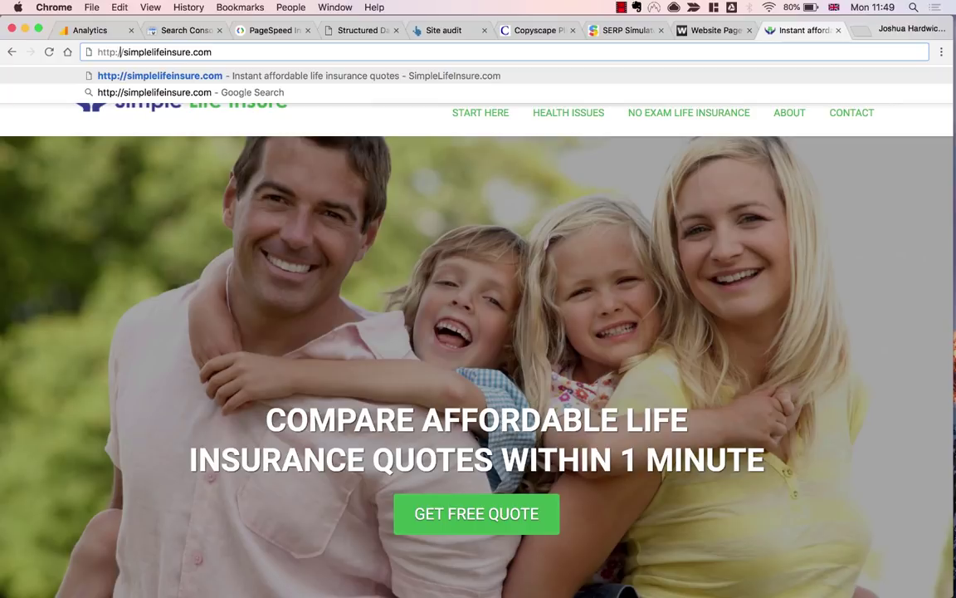
pyautogui.write('www.')
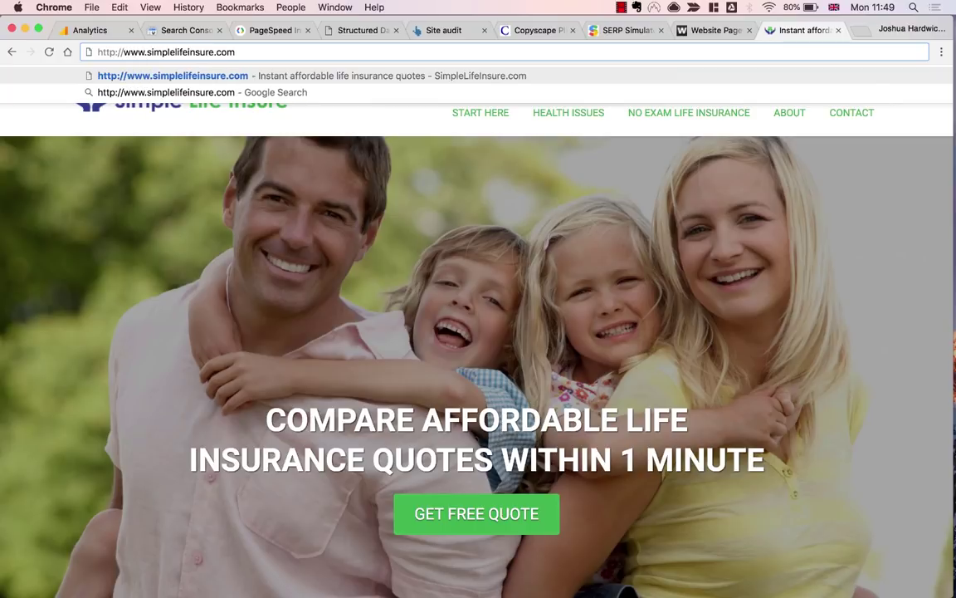
pyautogui.press('Return')
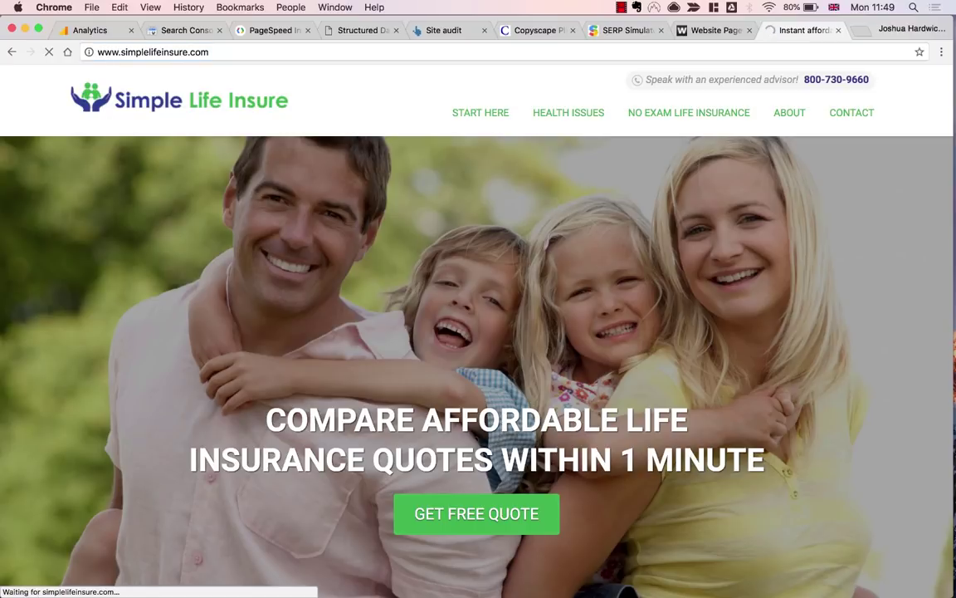
pyautogui.click(160, 51)
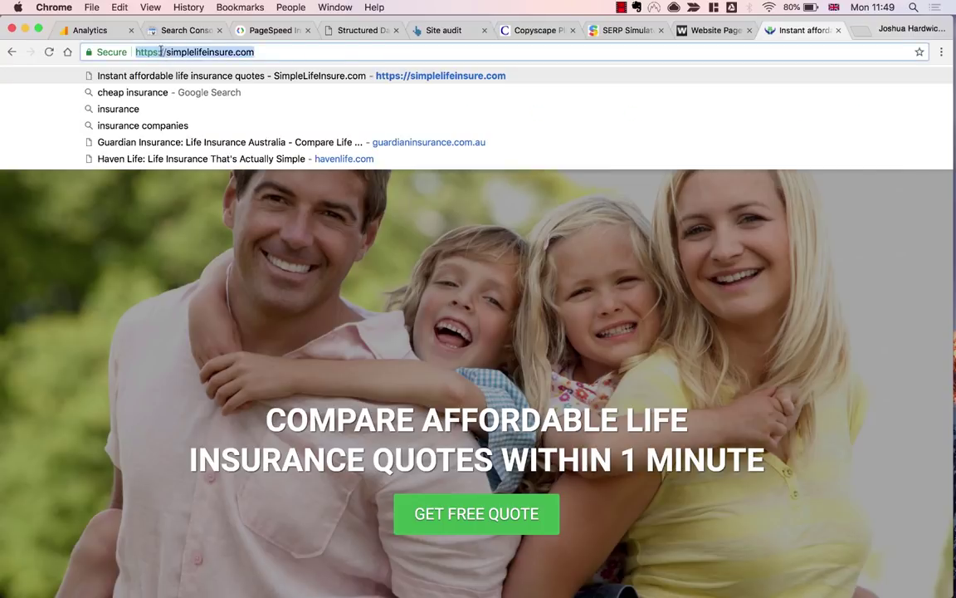
pyautogui.click(156, 52)
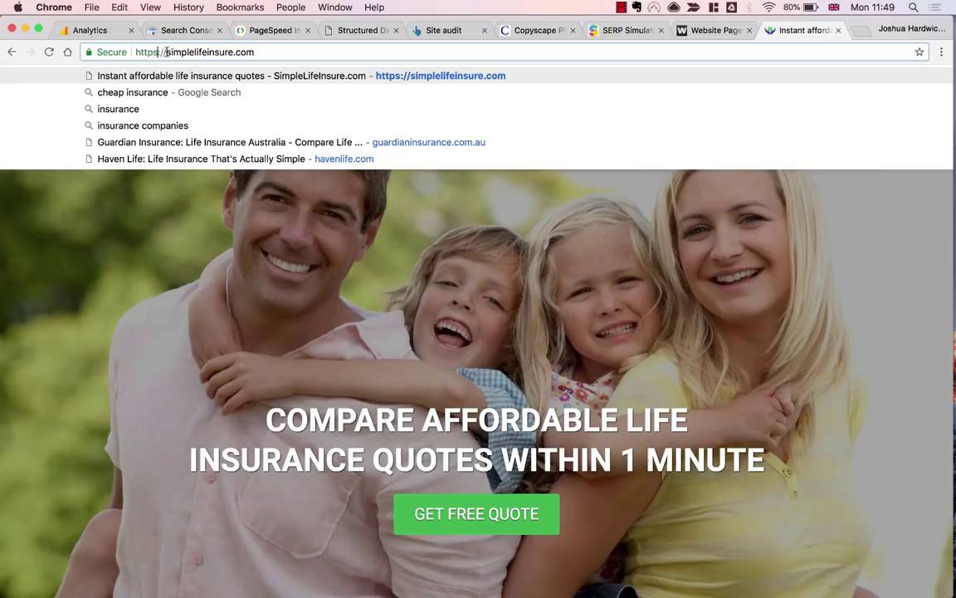
pyautogui.write('www.')
pyautogui.press('Return')
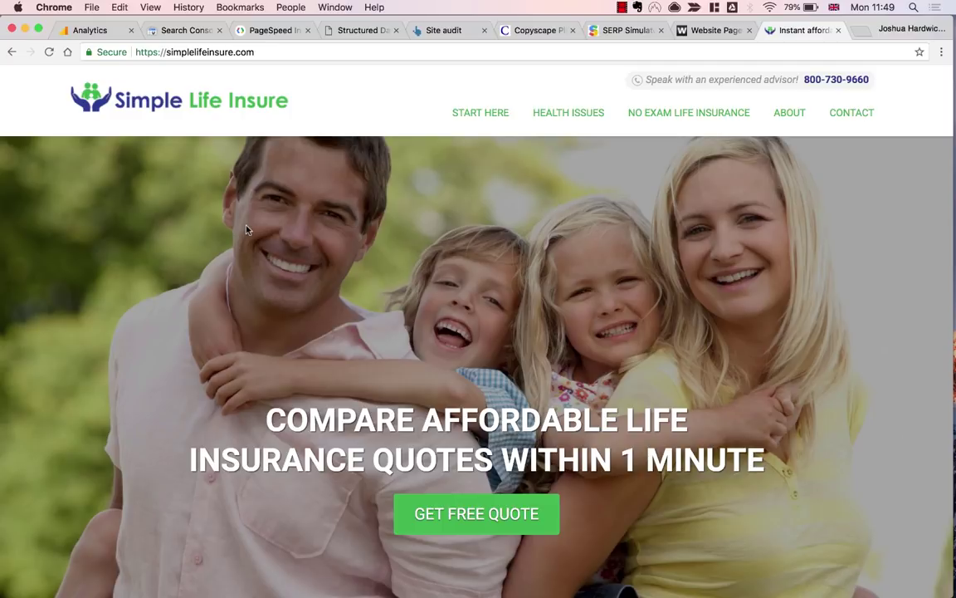
pyautogui.scroll(-3, 374, 229)
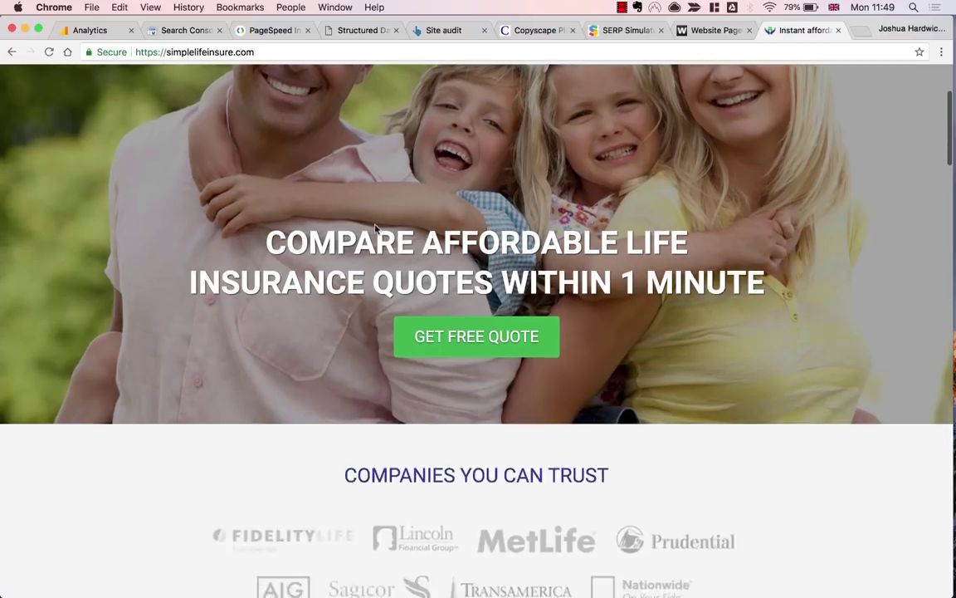
pyautogui.scroll(3, 374, 228)
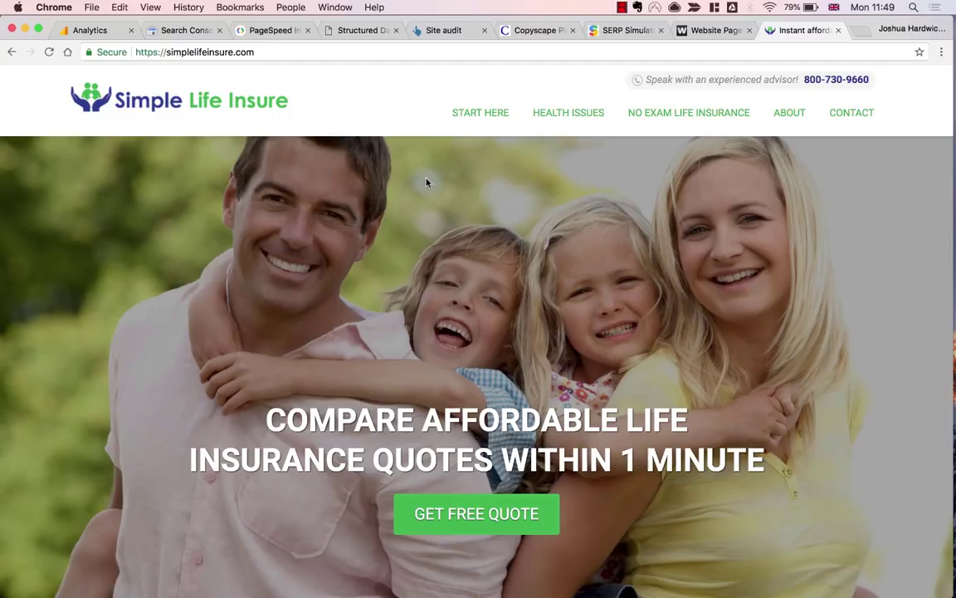
pyautogui.click(437, 31)
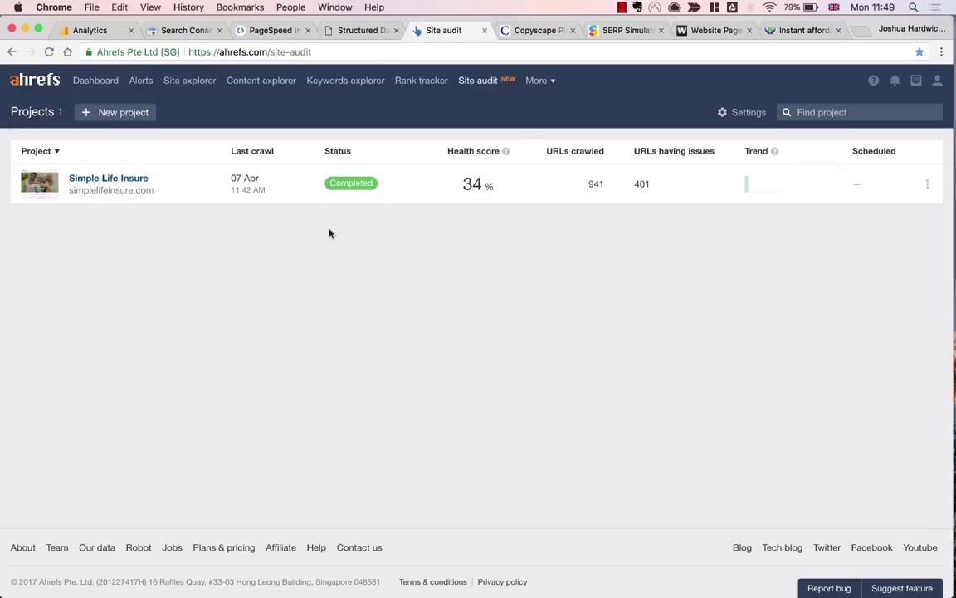
pyautogui.click(358, 55)
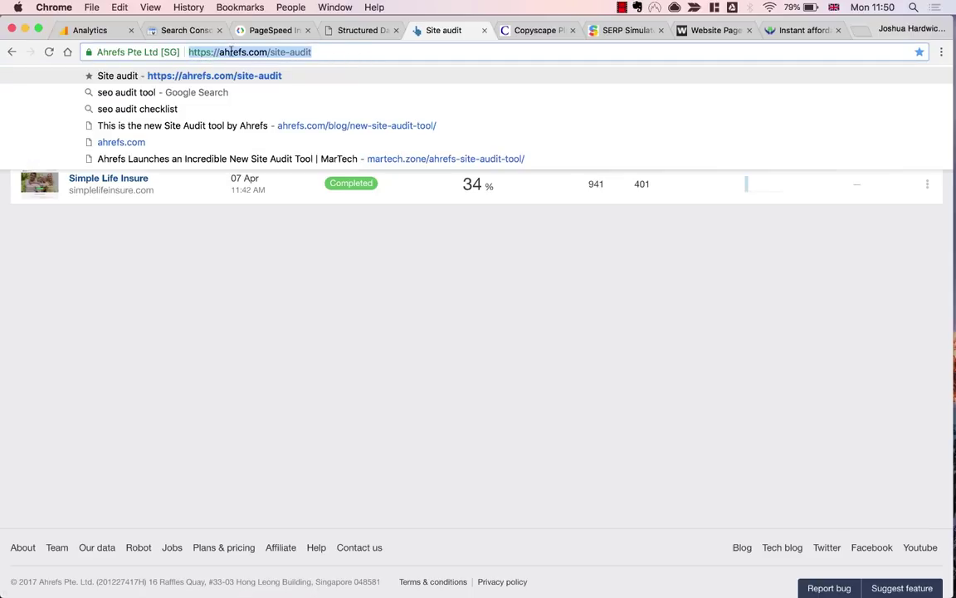
pyautogui.click(266, 51)
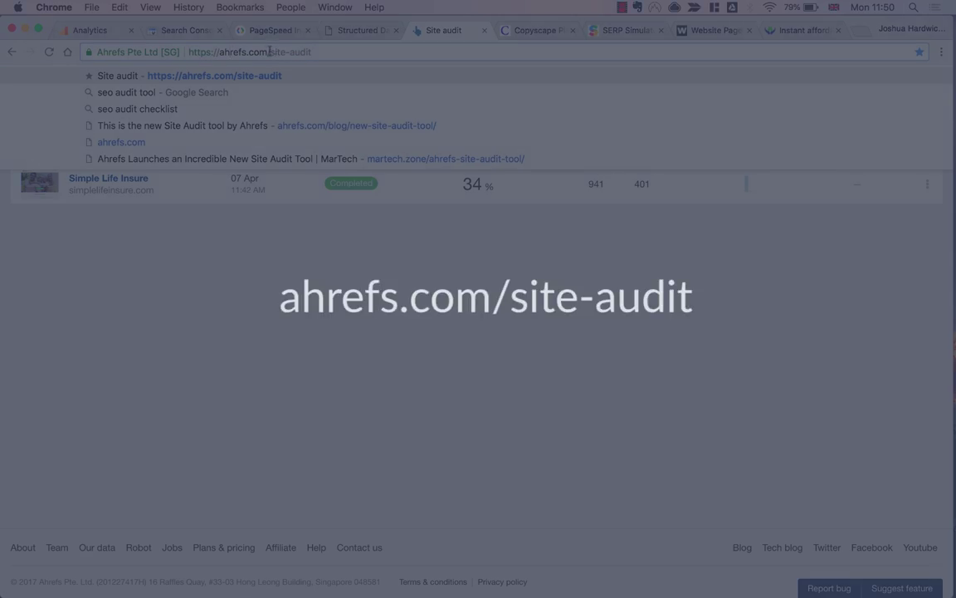
pyautogui.moveTo(271, 51); pyautogui.dragTo(308, 51)
pyautogui.click(302, 182)
pyautogui.click(284, 271)
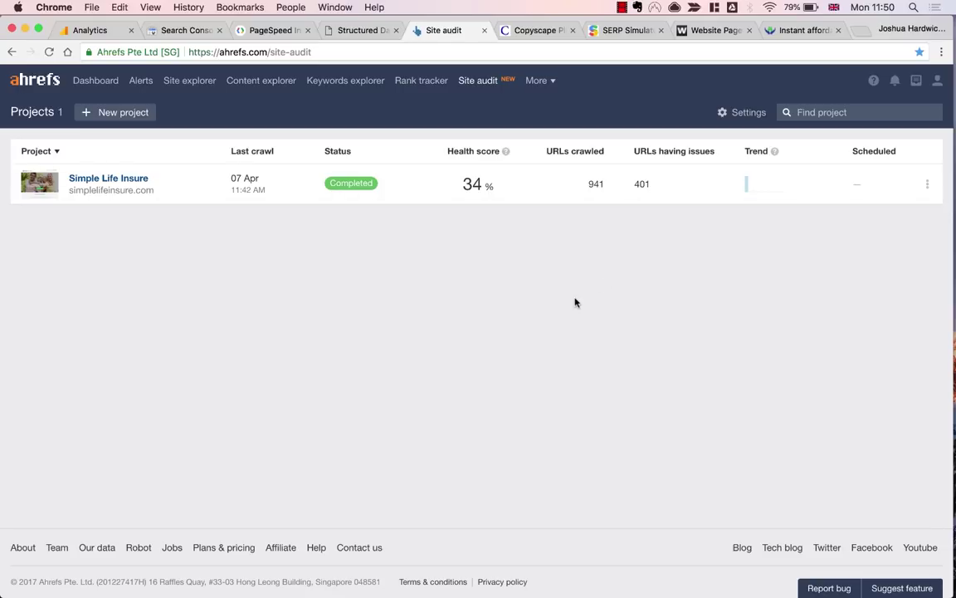
# Start a new audit project for simplelifeinsure.com limited to https, through to crawl settings.
pyautogui.click(118, 112)
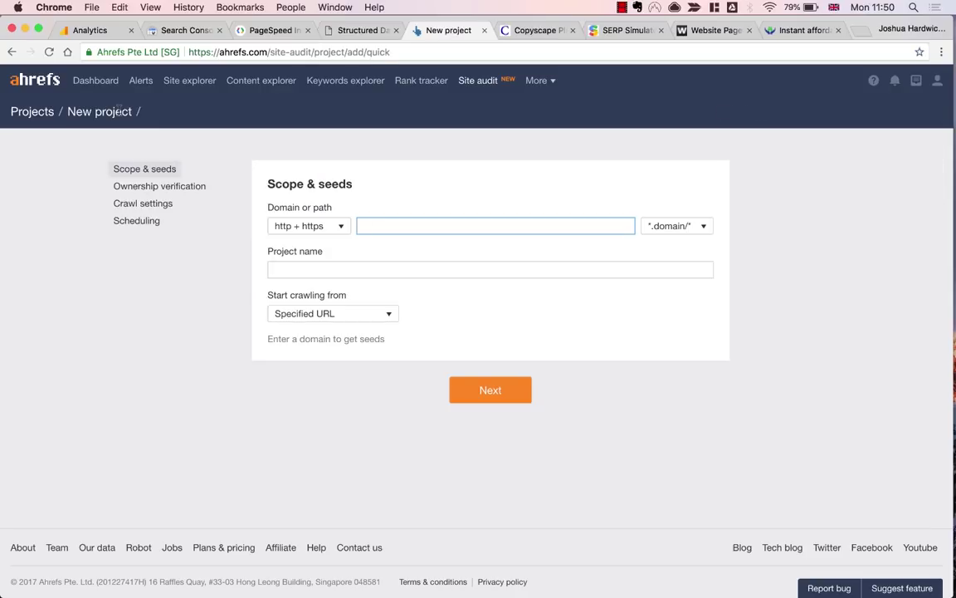
pyautogui.write('simplelifeinsure.com')
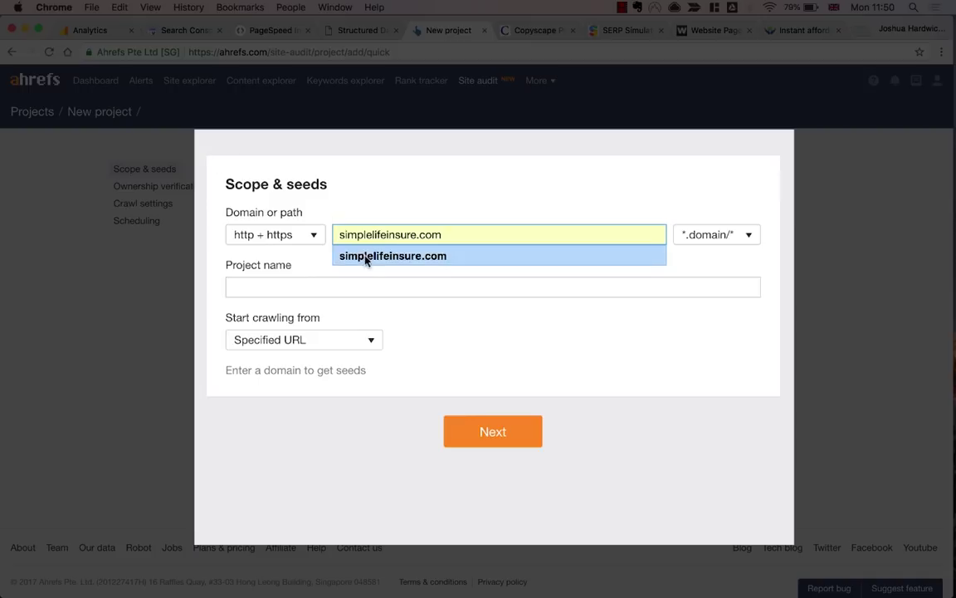
pyautogui.click(367, 255)
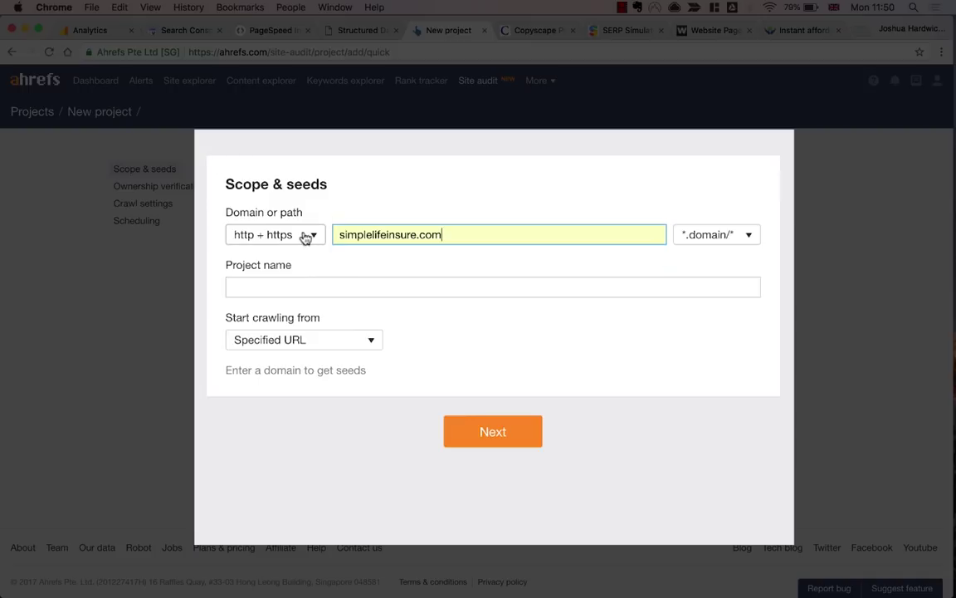
pyautogui.click(305, 237)
pyautogui.click(287, 281)
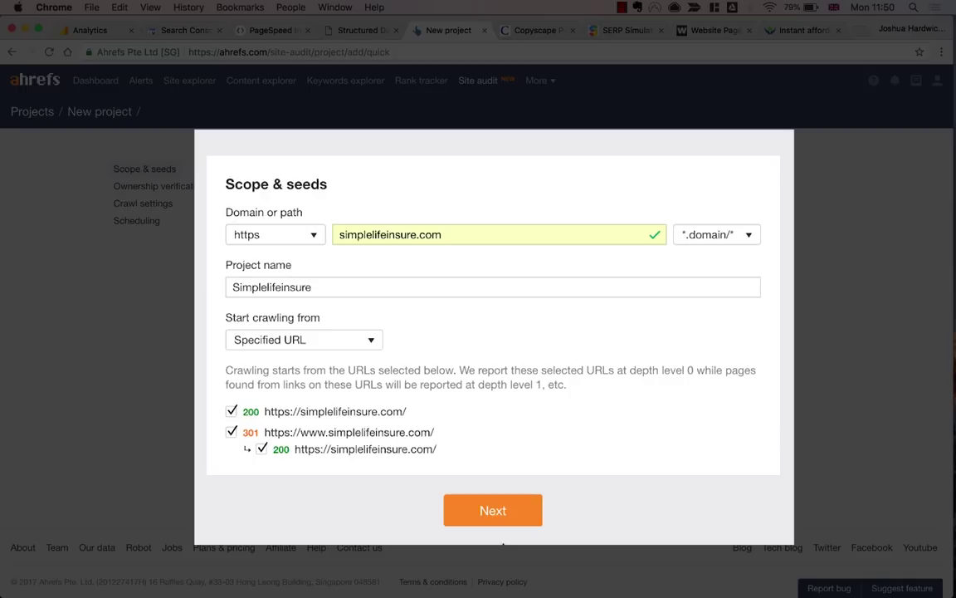
pyautogui.click(501, 513)
pyautogui.click(512, 457)
pyautogui.click(533, 442)
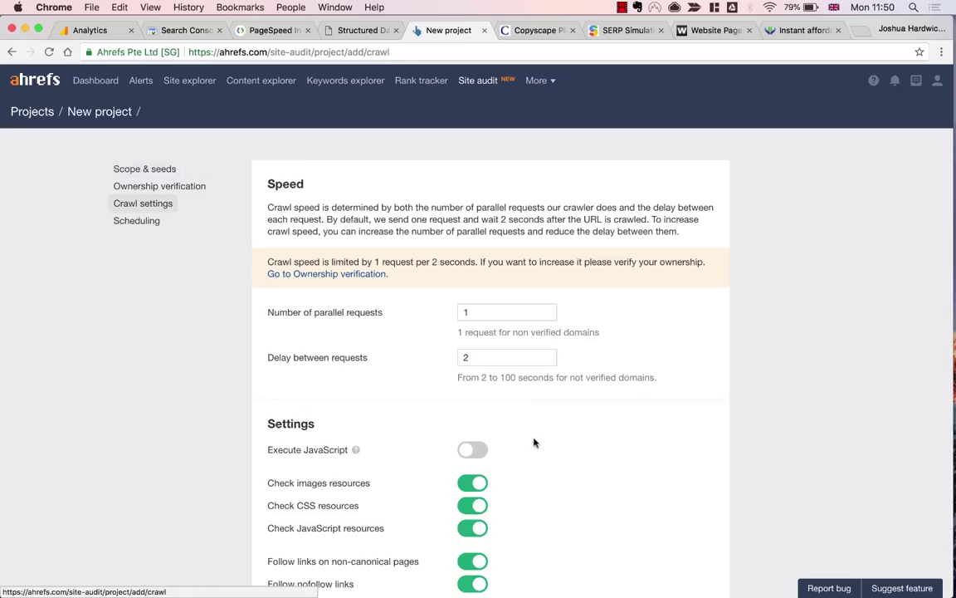
# Enable Execute JavaScript and Check HTTP status of external links in the crawl settings.
pyautogui.scroll(-5, 527, 415)
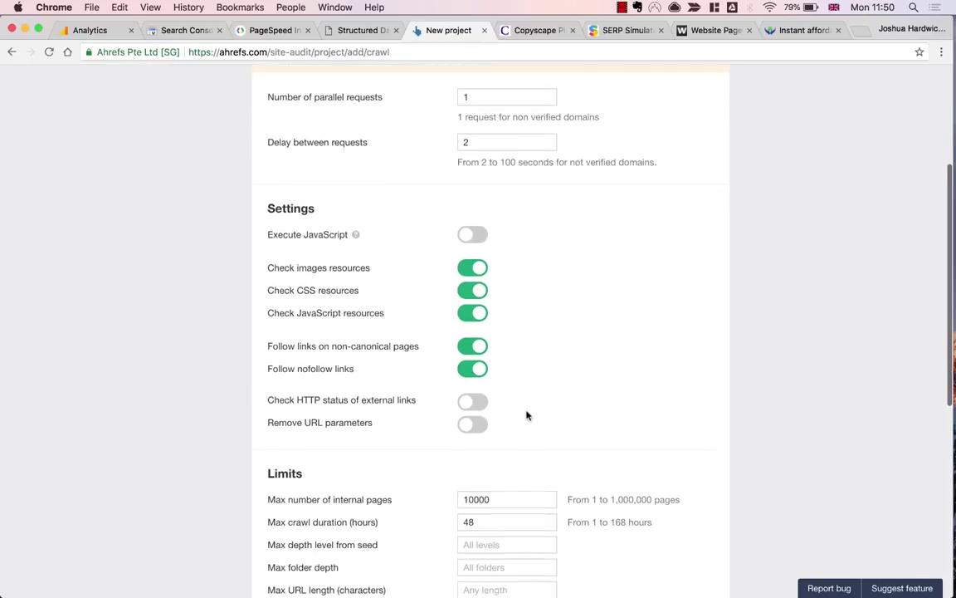
pyautogui.scroll(-2, 526, 415)
pyautogui.scroll(-2, 526, 415)
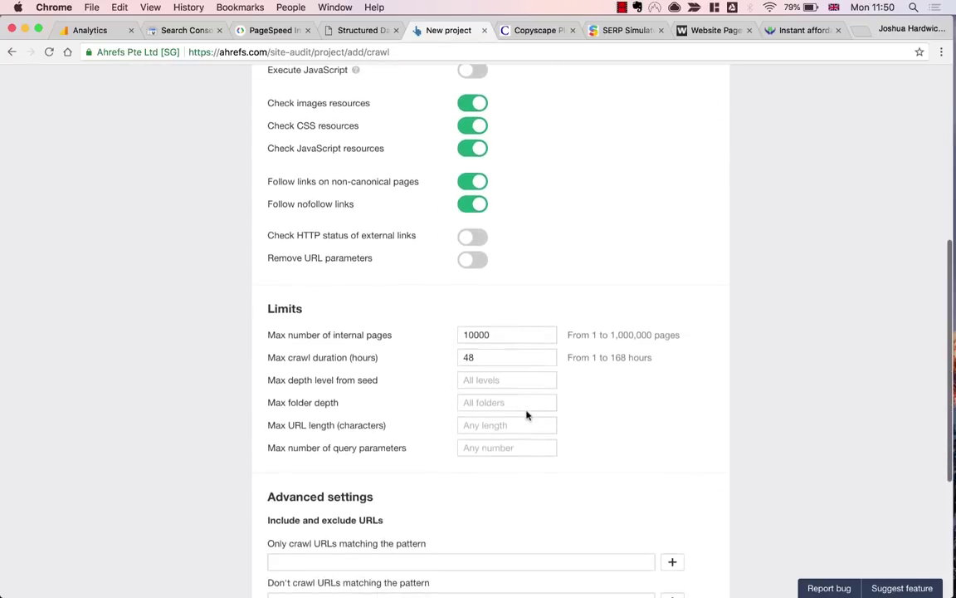
pyautogui.scroll(6, 527, 415)
pyautogui.scroll(-2, 527, 414)
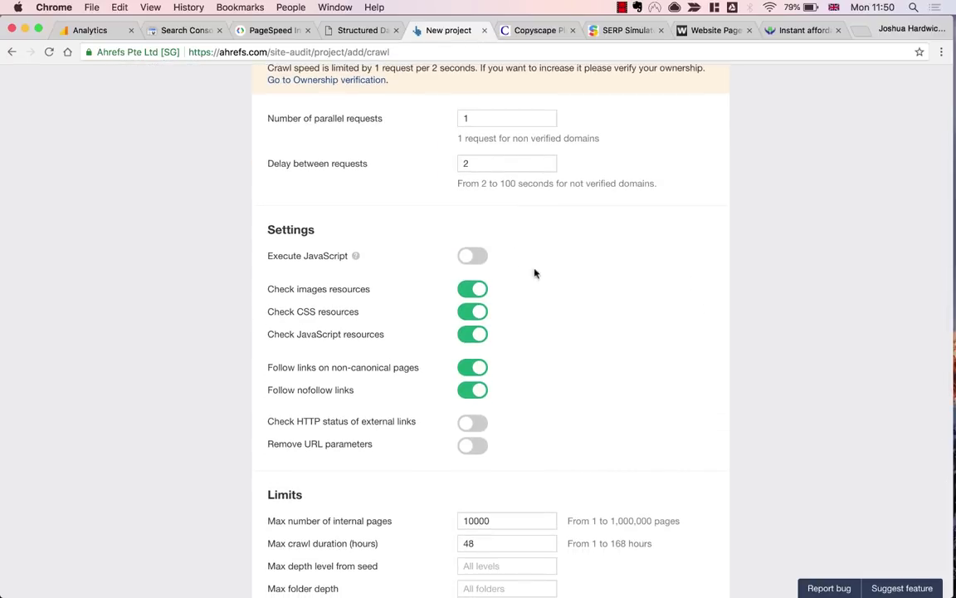
pyautogui.click(472, 256)
pyautogui.scroll(-1, 470, 260)
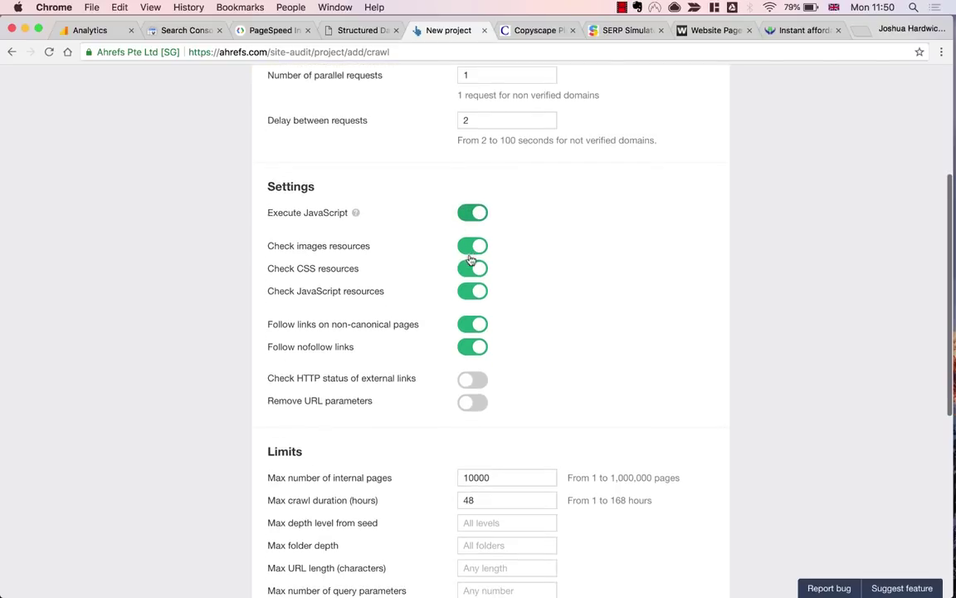
pyautogui.click(473, 380)
pyautogui.scroll(-5, 476, 387)
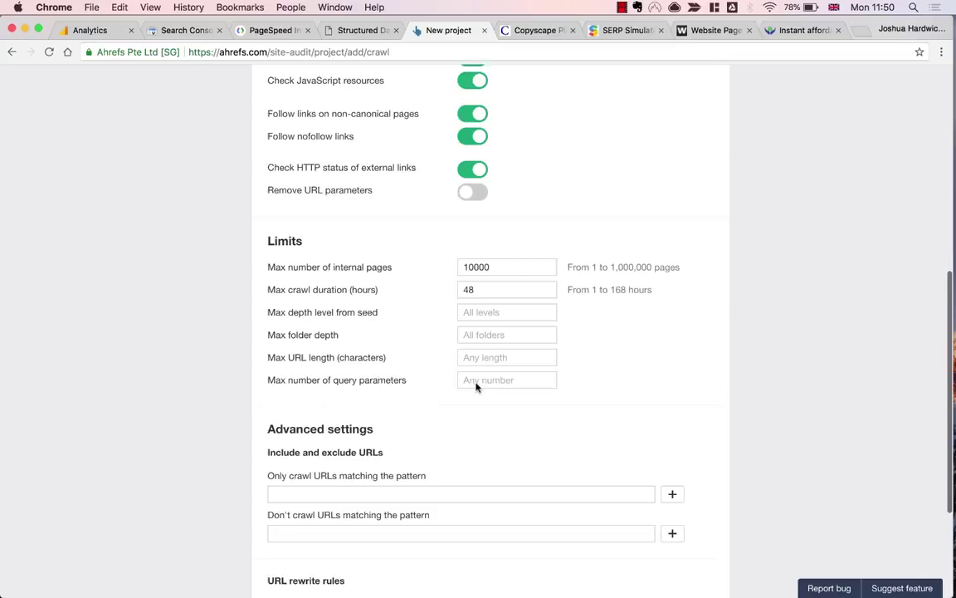
pyautogui.scroll(4, 476, 387)
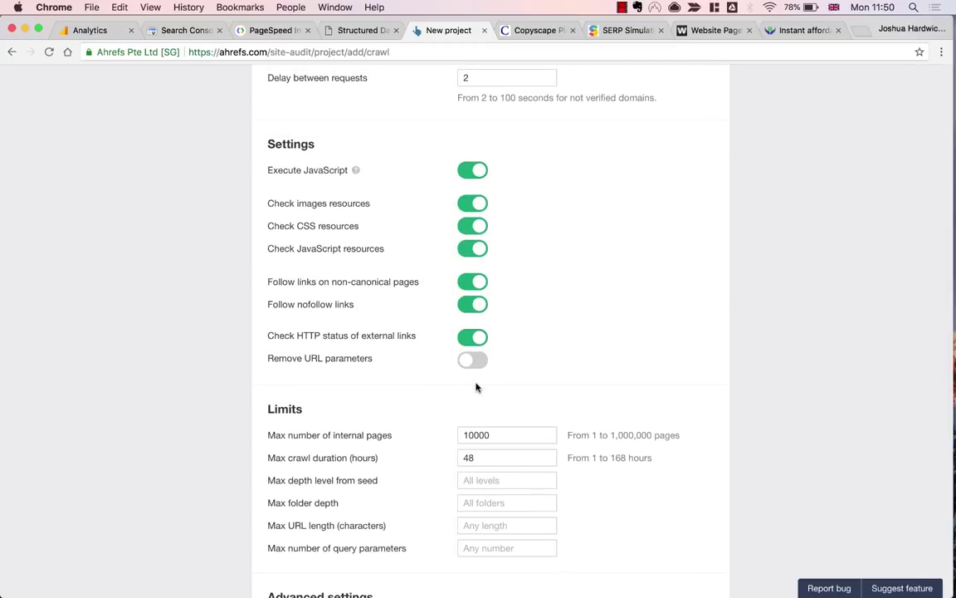
pyautogui.scroll(-8, 477, 387)
pyautogui.click(512, 488)
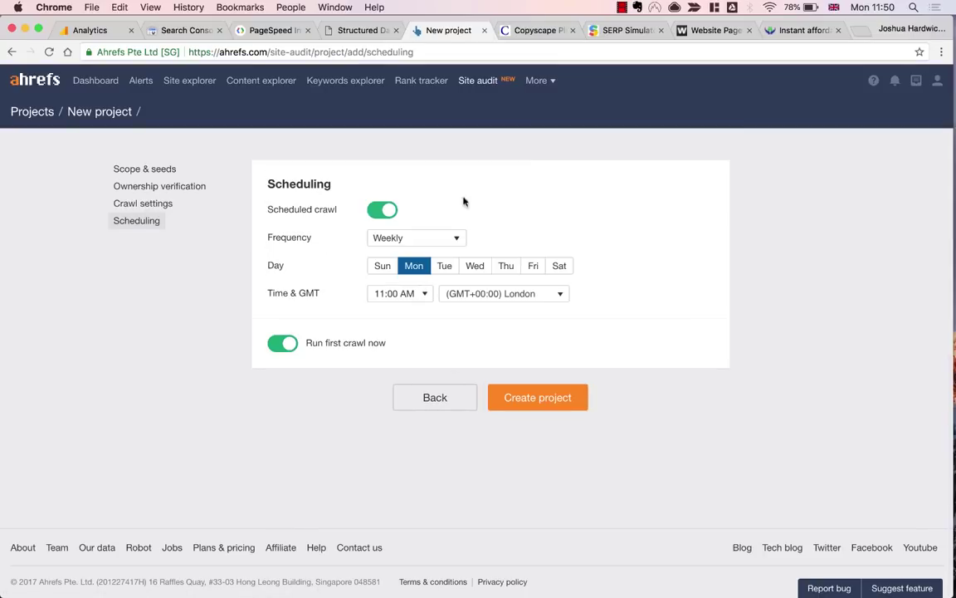
# Turn off the weekly scheduled crawl, create the Simplelifeinsure project, and view the homepage.
pyautogui.click(387, 212)
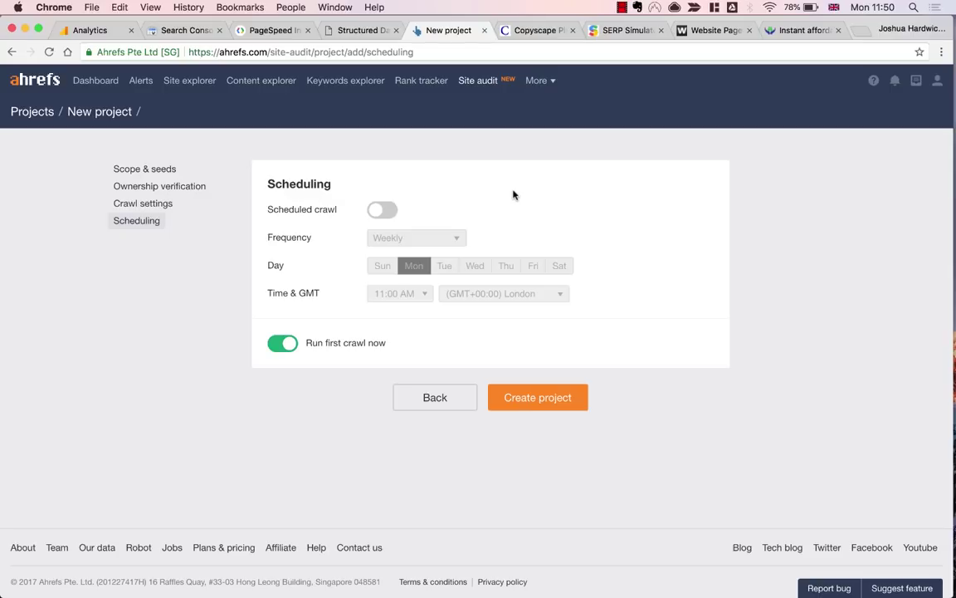
pyautogui.click(538, 398)
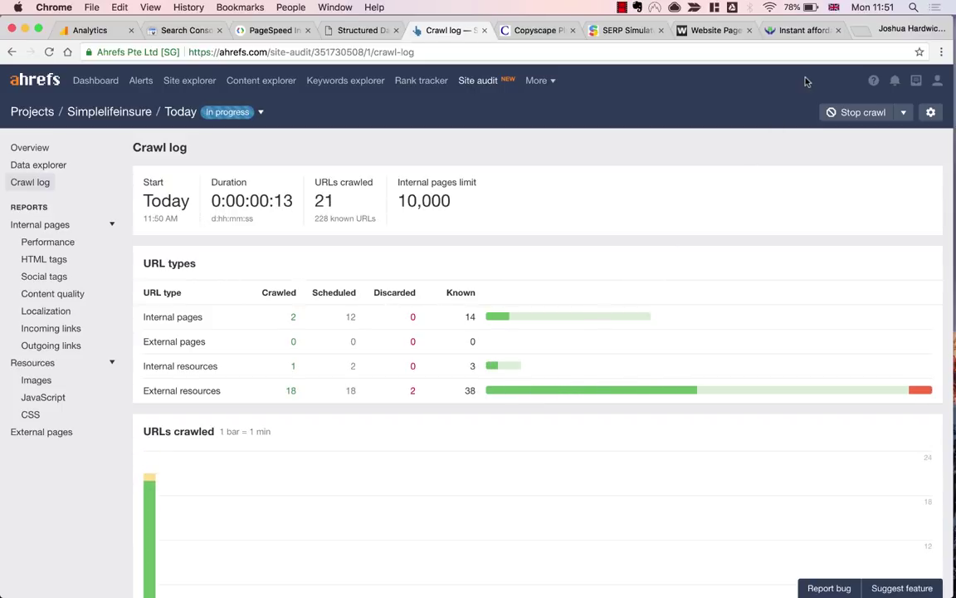
pyautogui.click(816, 34)
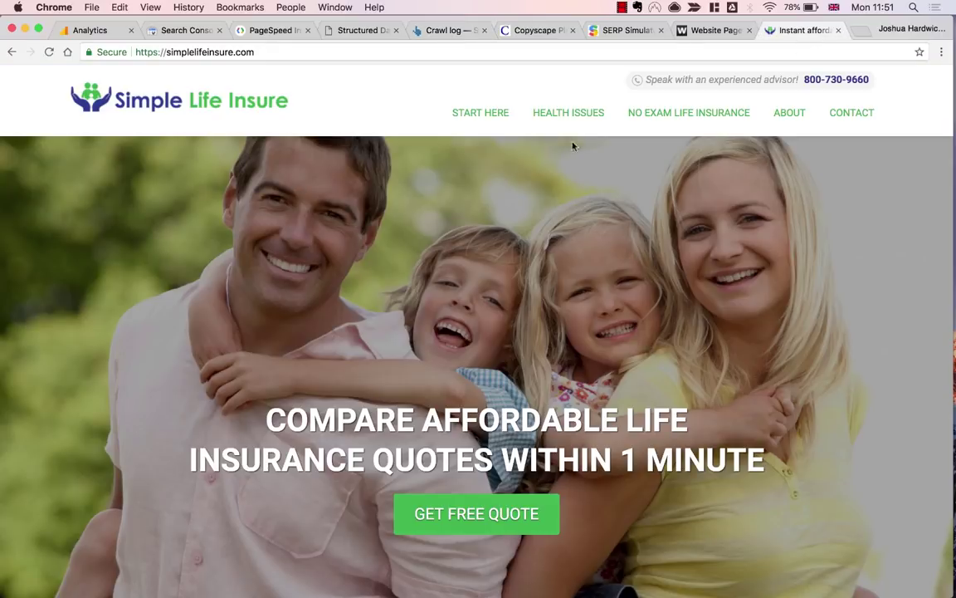
# Search Google for site:simplelifeinsure.com in a new tab, showing about 221 indexed pages.
pyautogui.press('super+t')
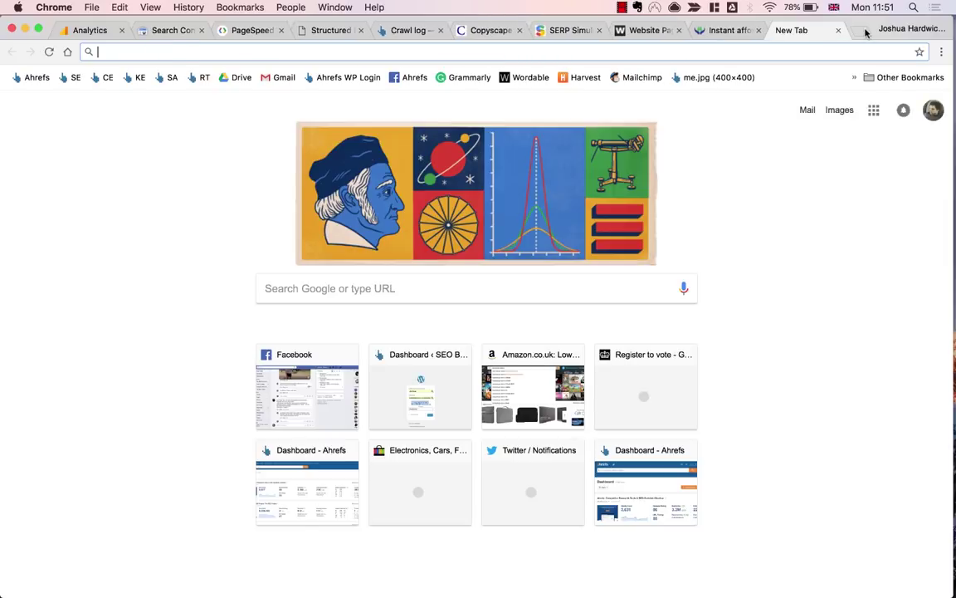
pyautogui.write('site:')
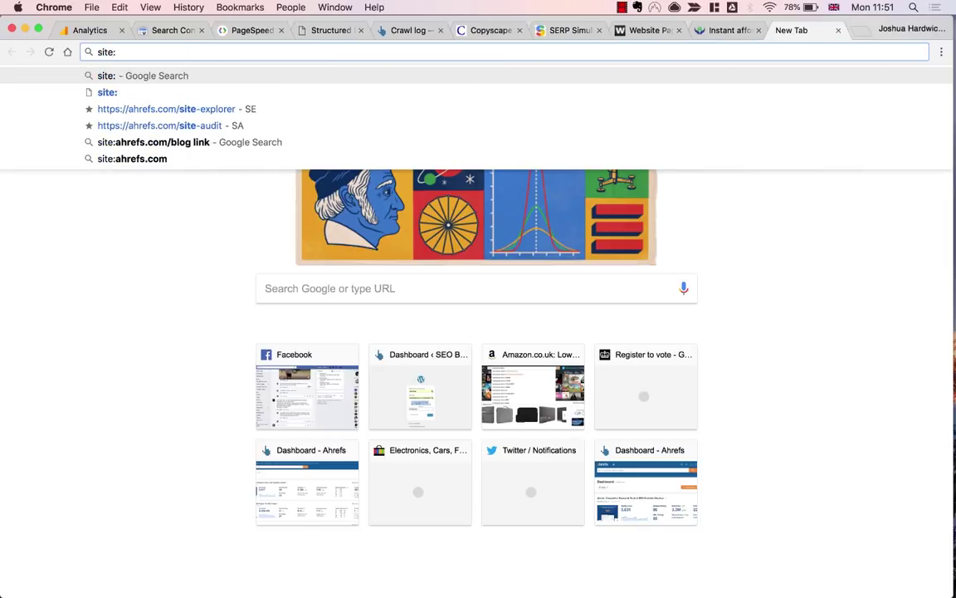
pyautogui.write('simplelifeinsure')
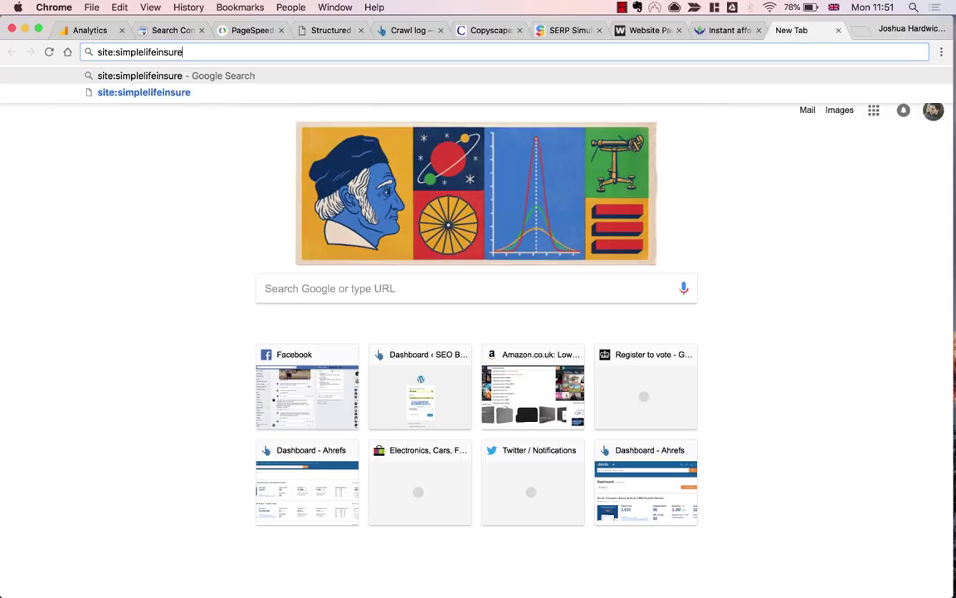
pyautogui.write('.com')
pyautogui.press('Return')
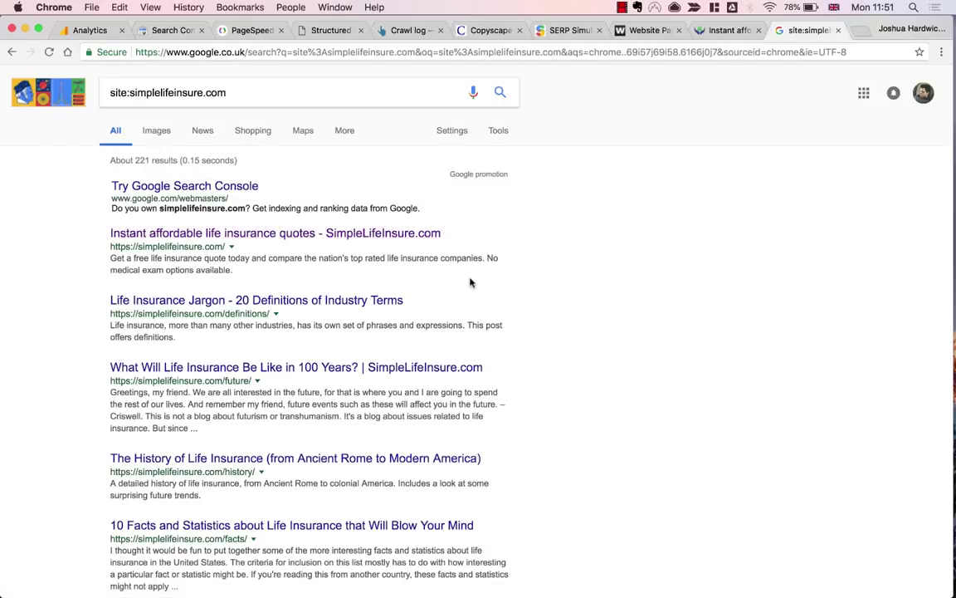
pyautogui.scroll(-5, 469, 283)
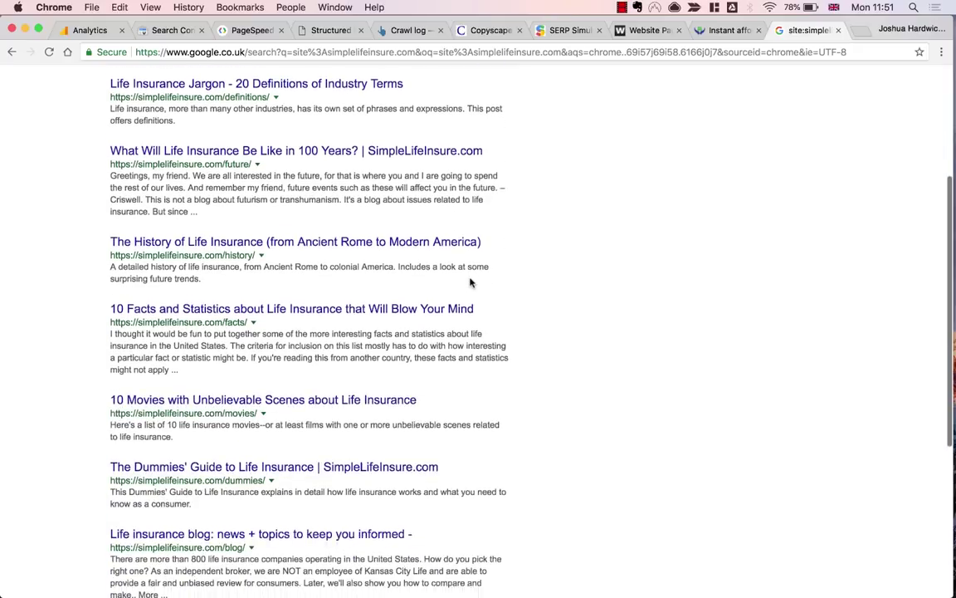
pyautogui.scroll(5, 469, 283)
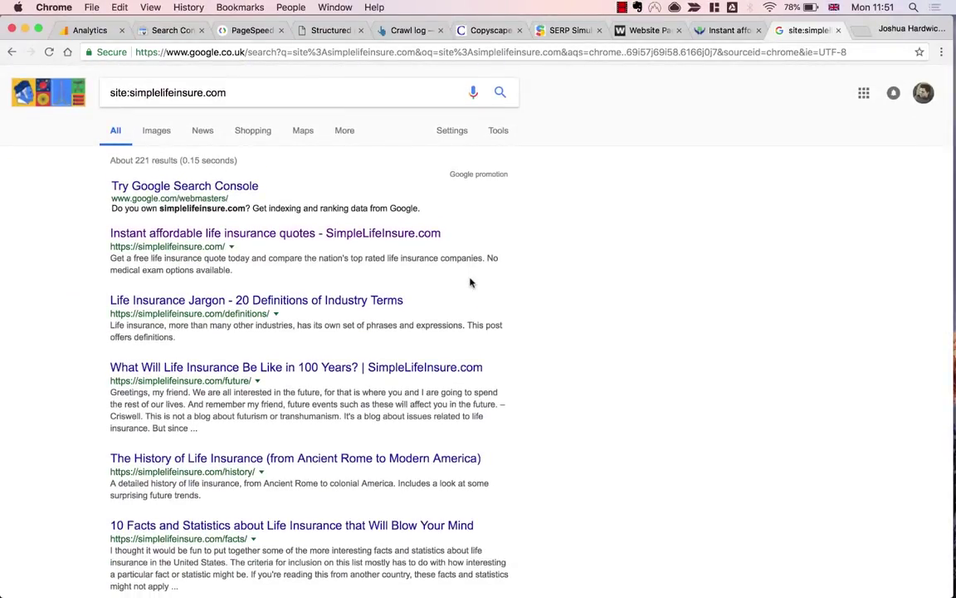
# Open the existing Simple Life Insure audit's Internal pages report and check its 267 pages count.
pyautogui.click(406, 33)
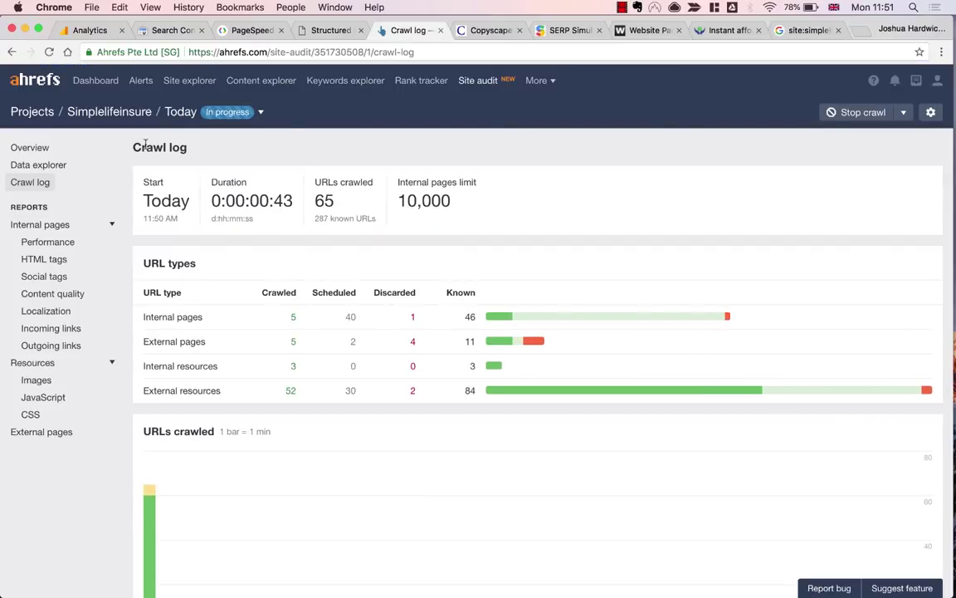
pyautogui.click(469, 86)
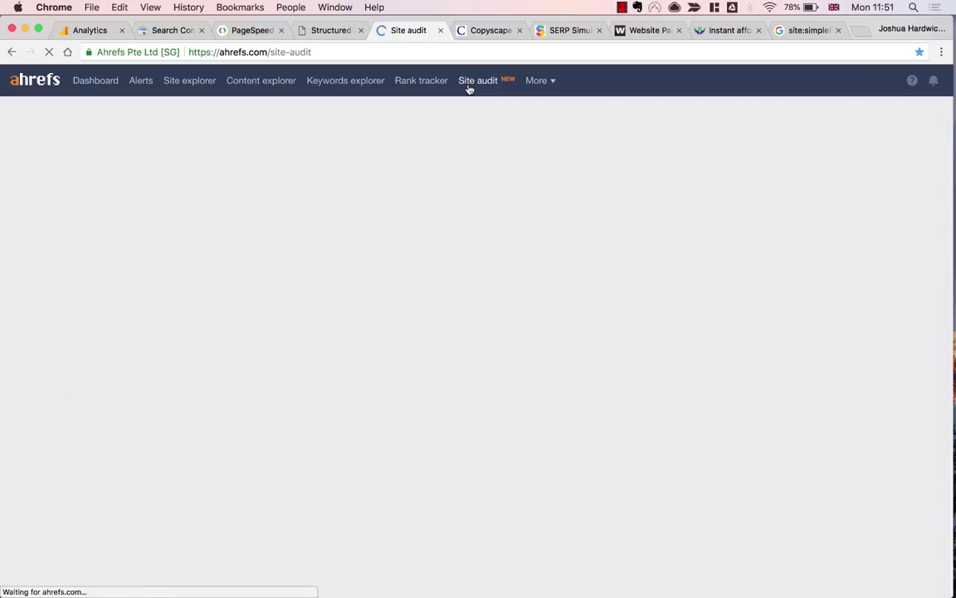
pyautogui.click(181, 193)
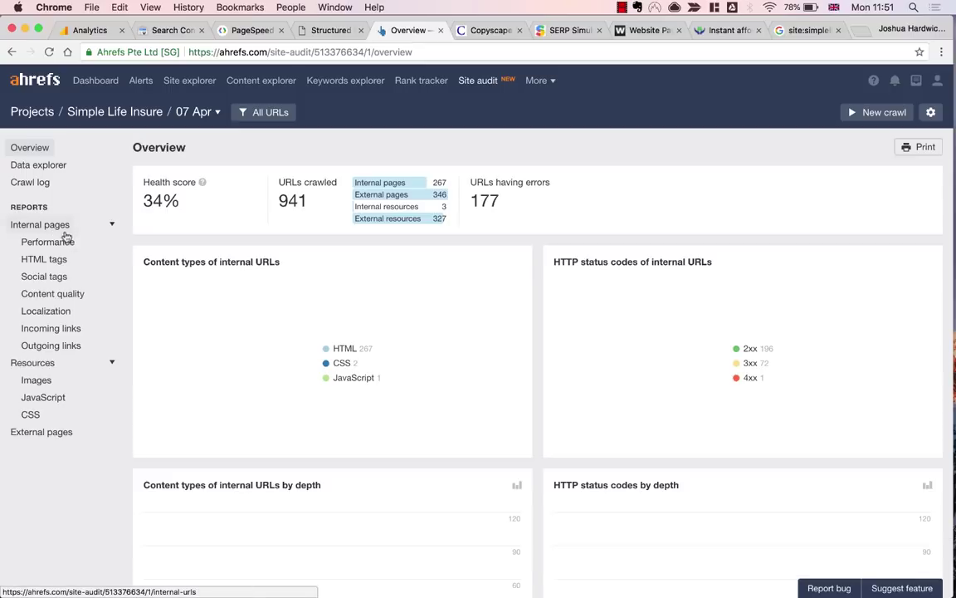
pyautogui.click(64, 232)
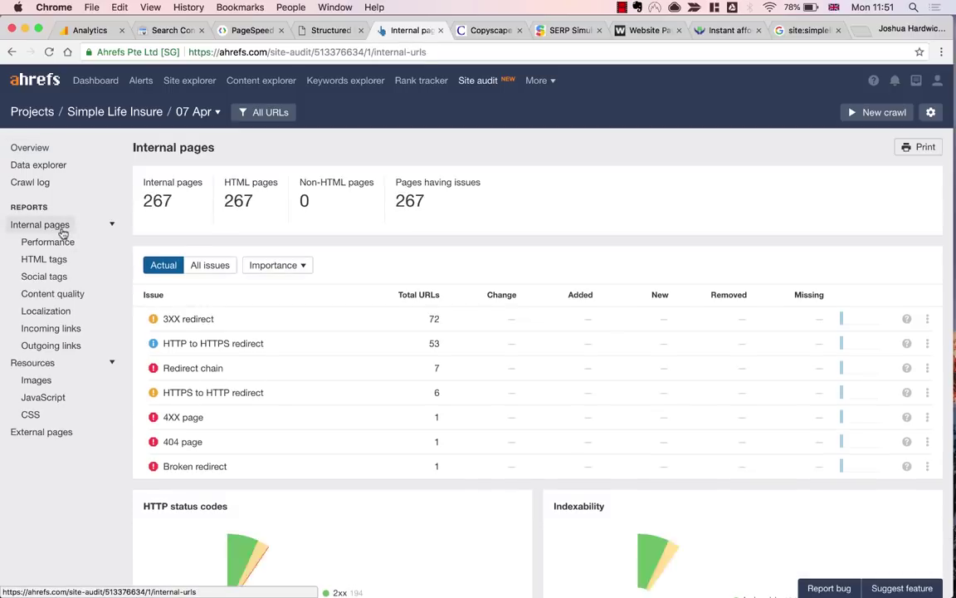
pyautogui.scroll(-2, 298, 310)
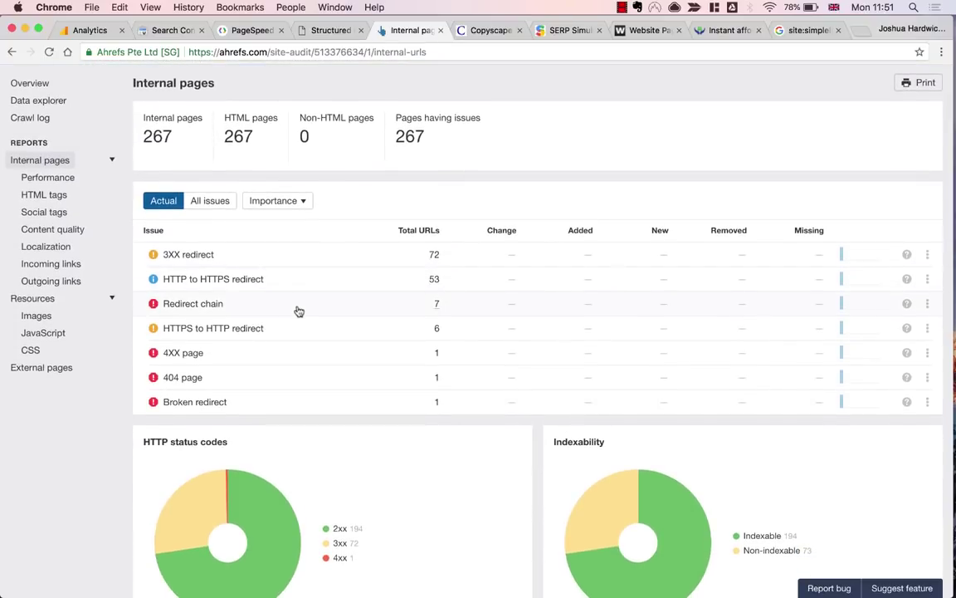
pyautogui.scroll(-2, 298, 311)
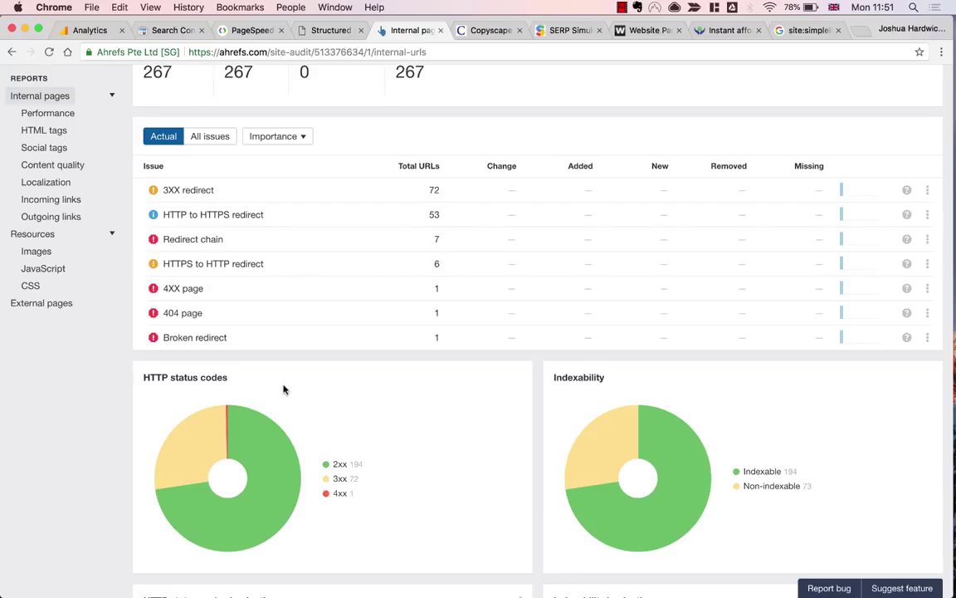
pyautogui.scroll(4, 283, 390)
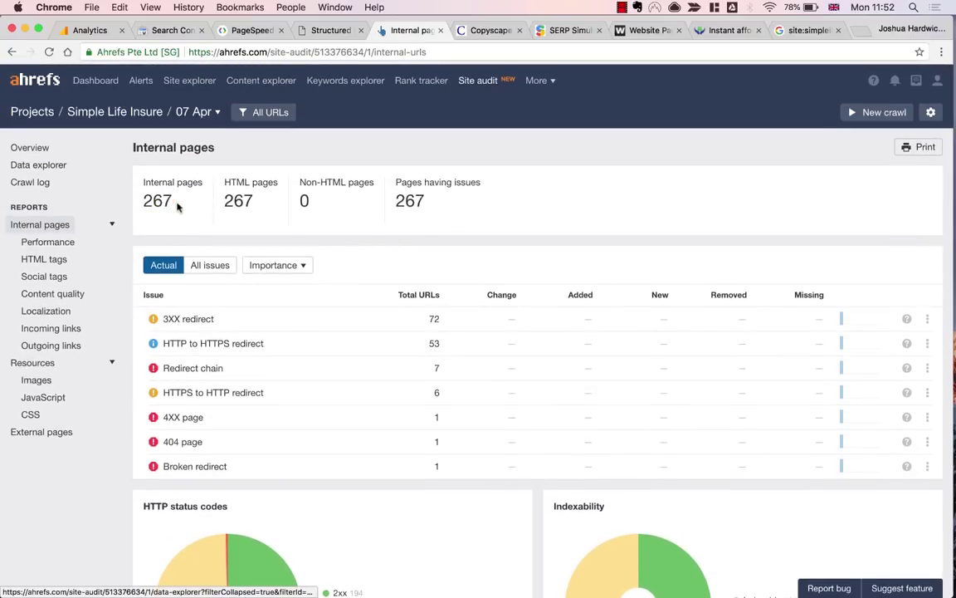
pyautogui.moveTo(177, 206); pyautogui.dragTo(149, 200)
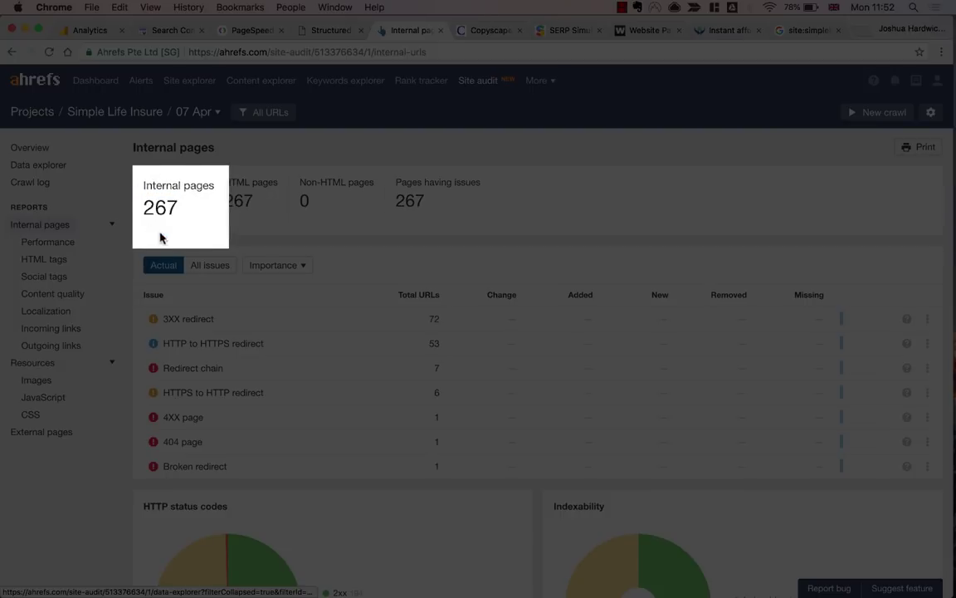
pyautogui.moveTo(160, 239); pyautogui.dragTo(192, 244)
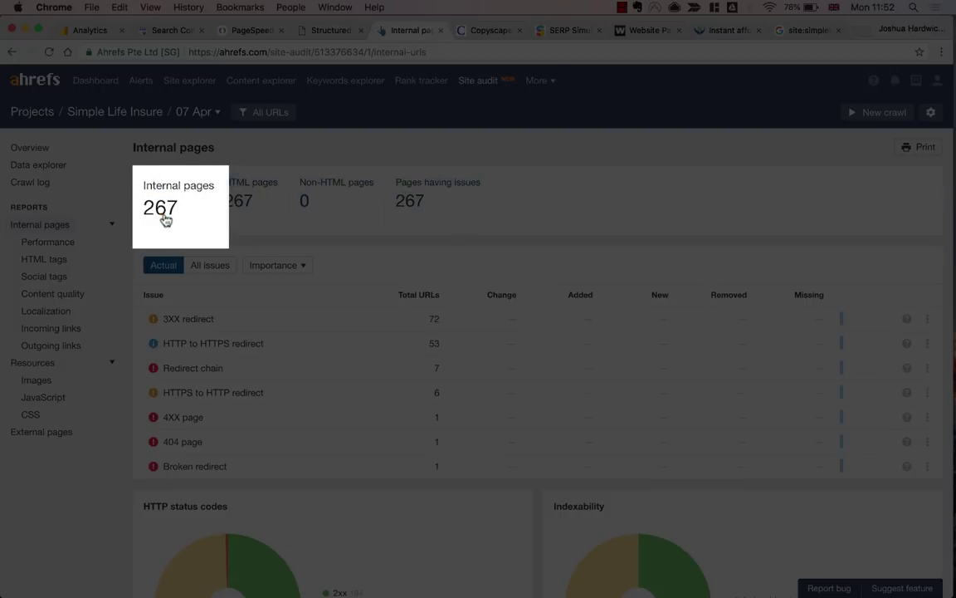
pyautogui.click(166, 207)
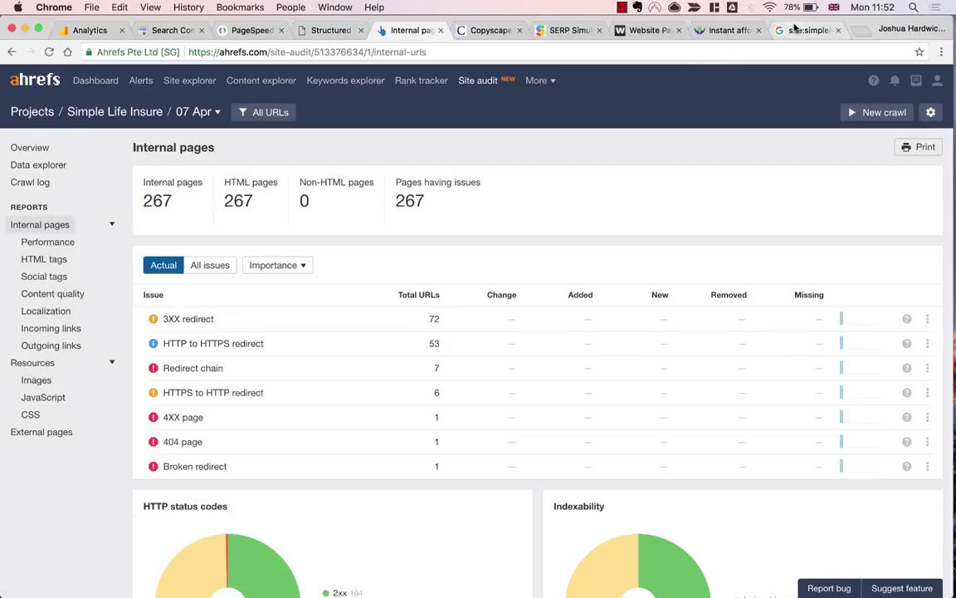
# Compare Google's roughly 221 indexed results against the 267 internal pages in Ahrefs.
pyautogui.click(803, 30)
pyautogui.doubleClick(141, 160)
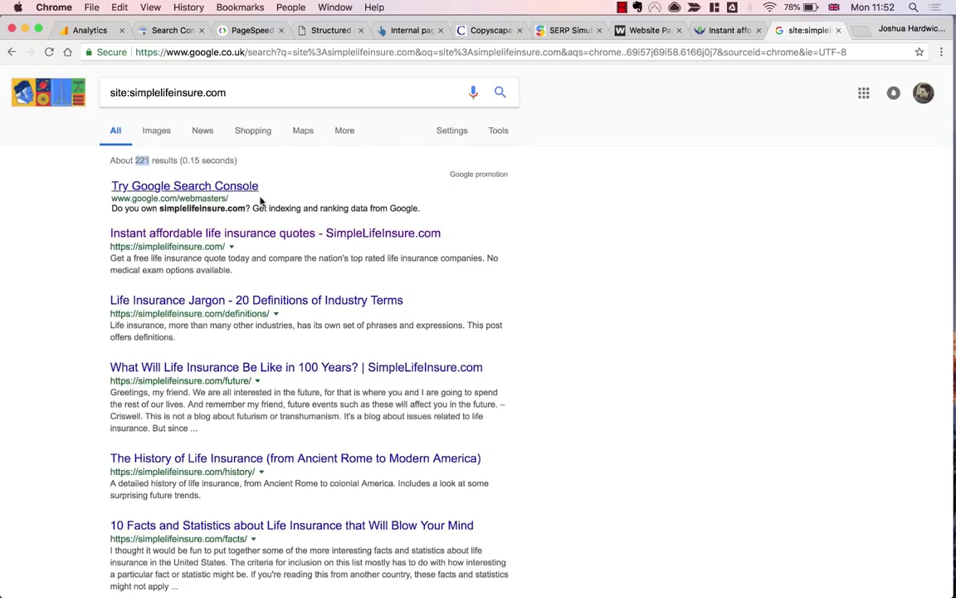
pyautogui.click(316, 180)
pyautogui.scroll(-5, 452, 197)
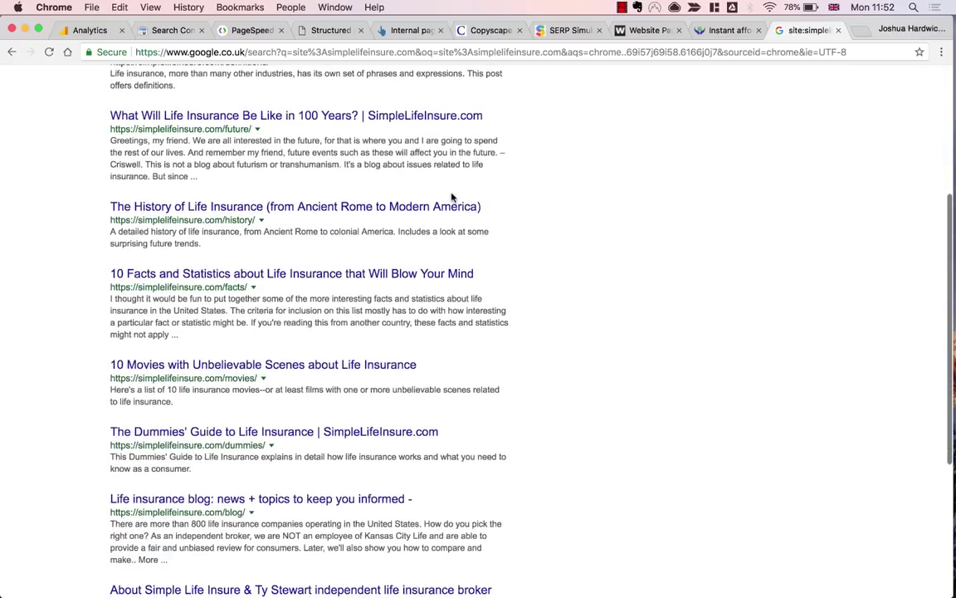
pyautogui.scroll(5, 452, 197)
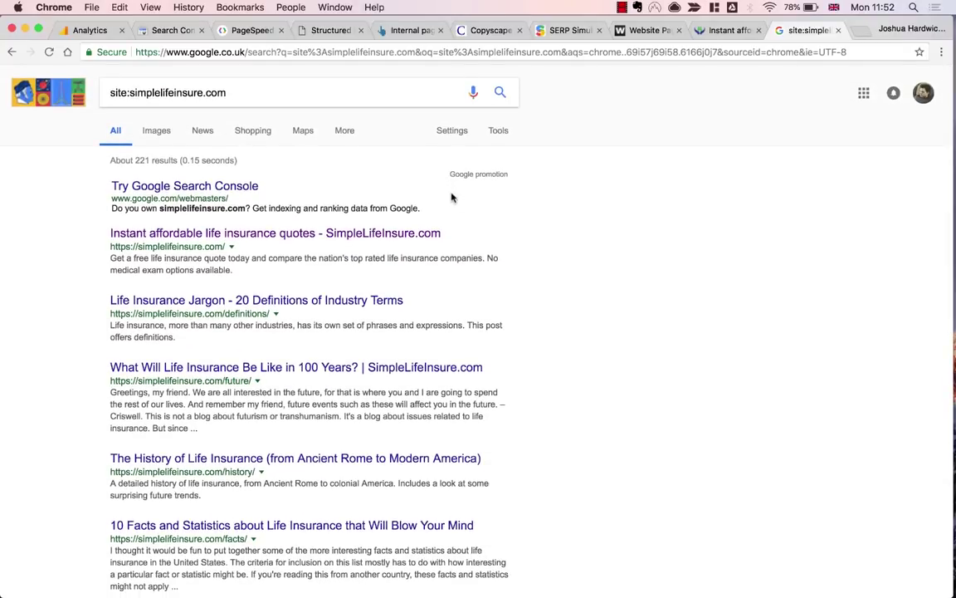
pyautogui.scroll(-1, 451, 197)
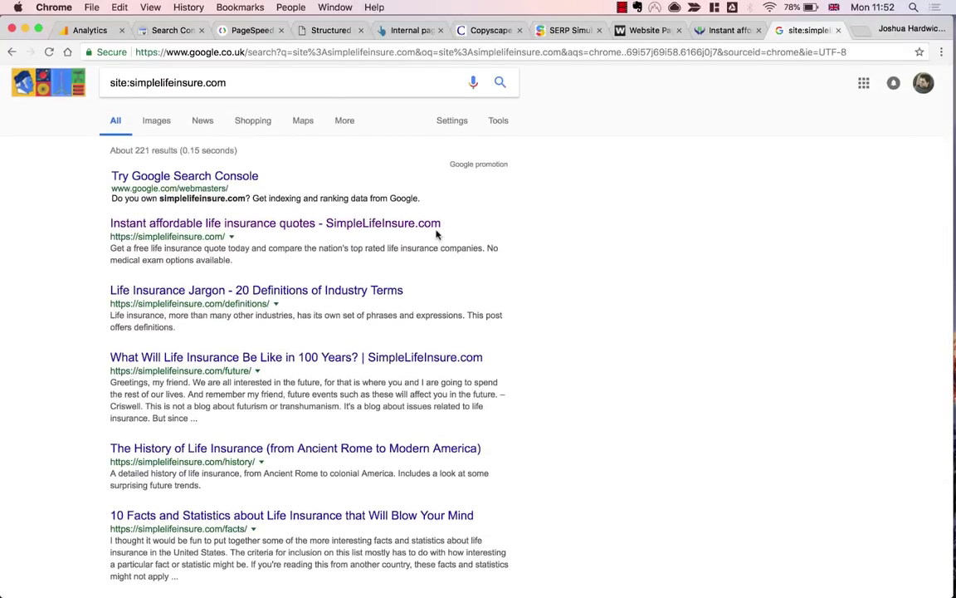
pyautogui.scroll(1, 437, 232)
pyautogui.click(409, 31)
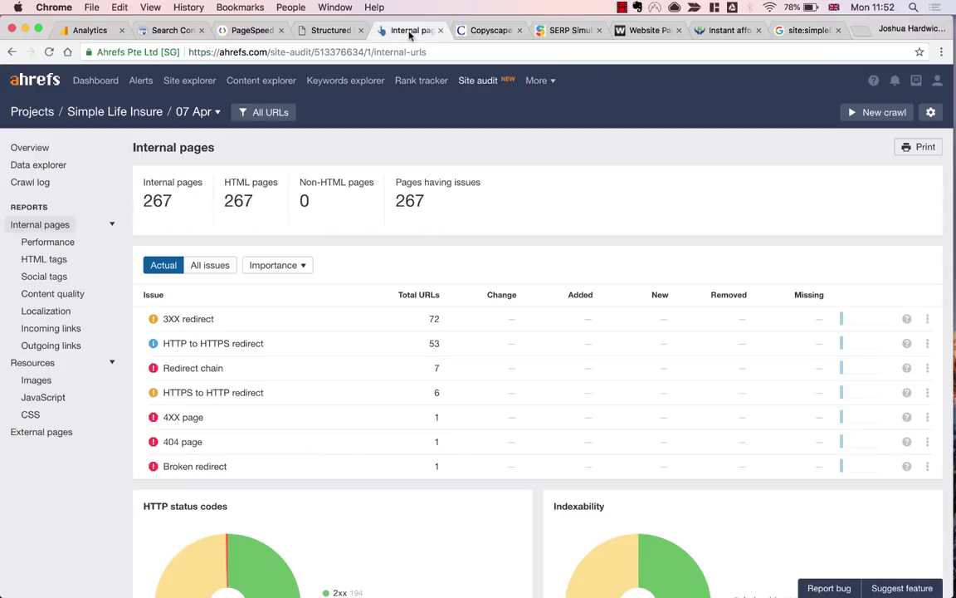
pyautogui.scroll(-1, 327, 180)
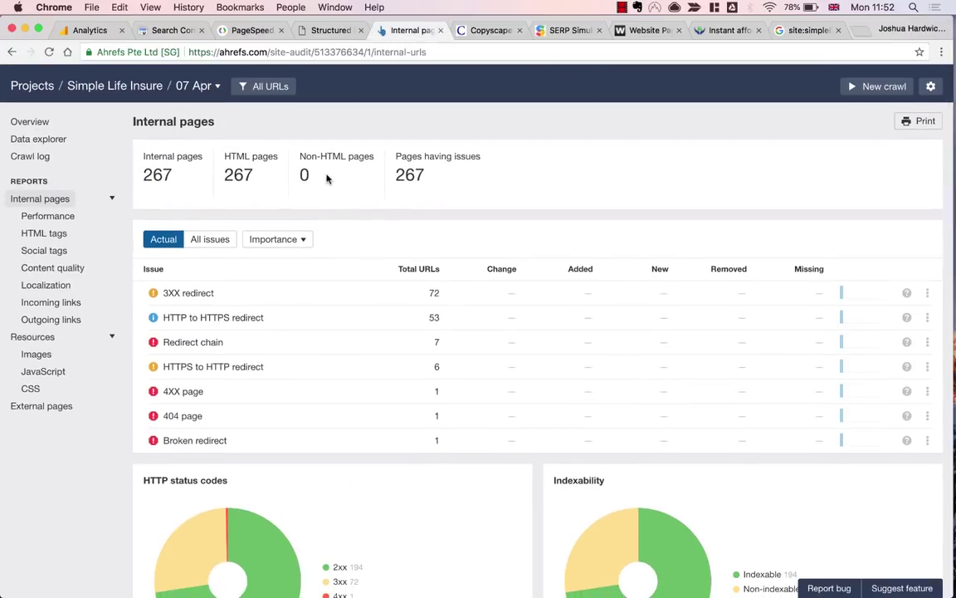
pyautogui.scroll(1, 327, 180)
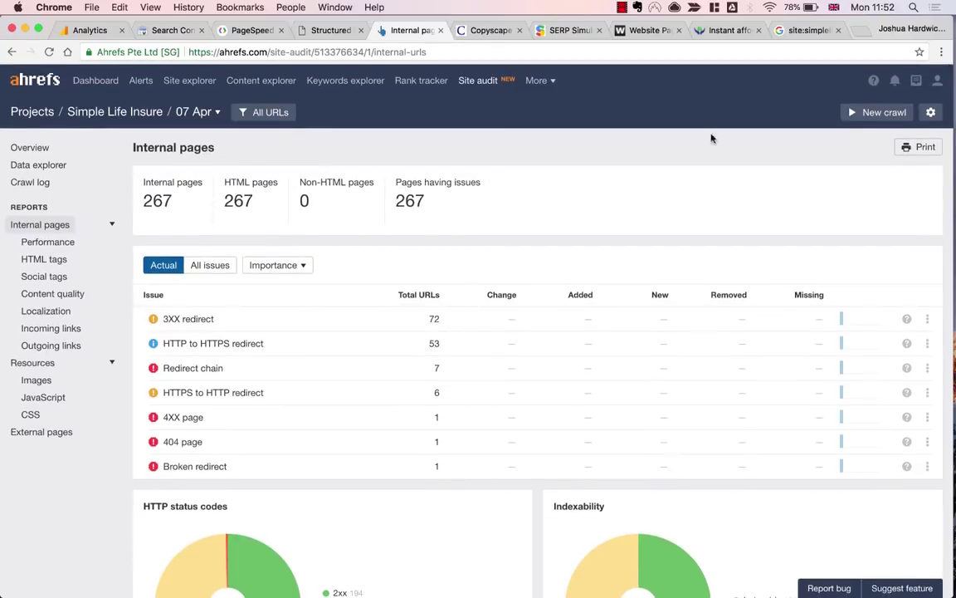
# Search Google for 'simple life insure' as spelled and check simplelifeinsure.com ranks first.
pyautogui.click(805, 31)
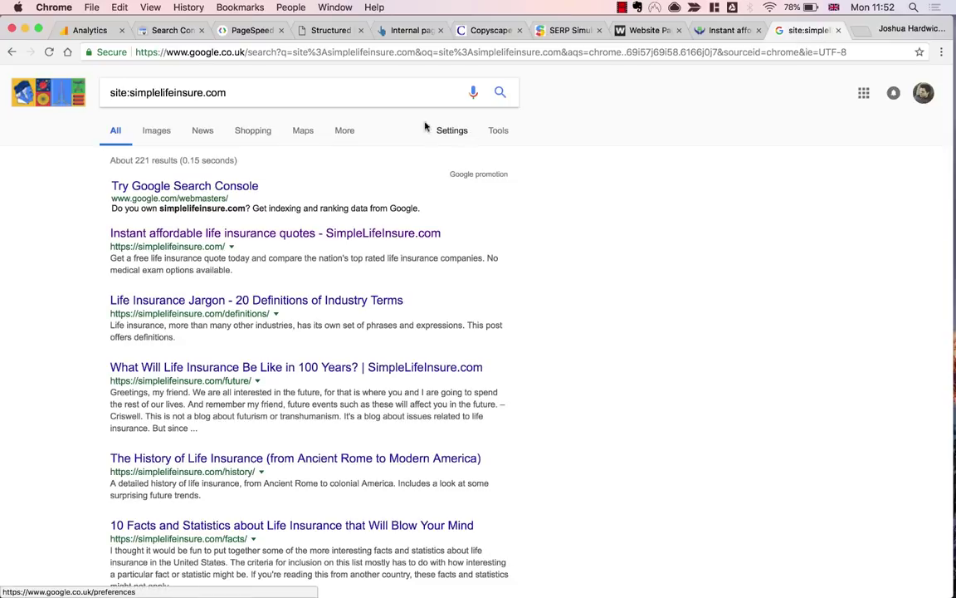
pyautogui.tripleClick(391, 92)
pyautogui.write('simpl')
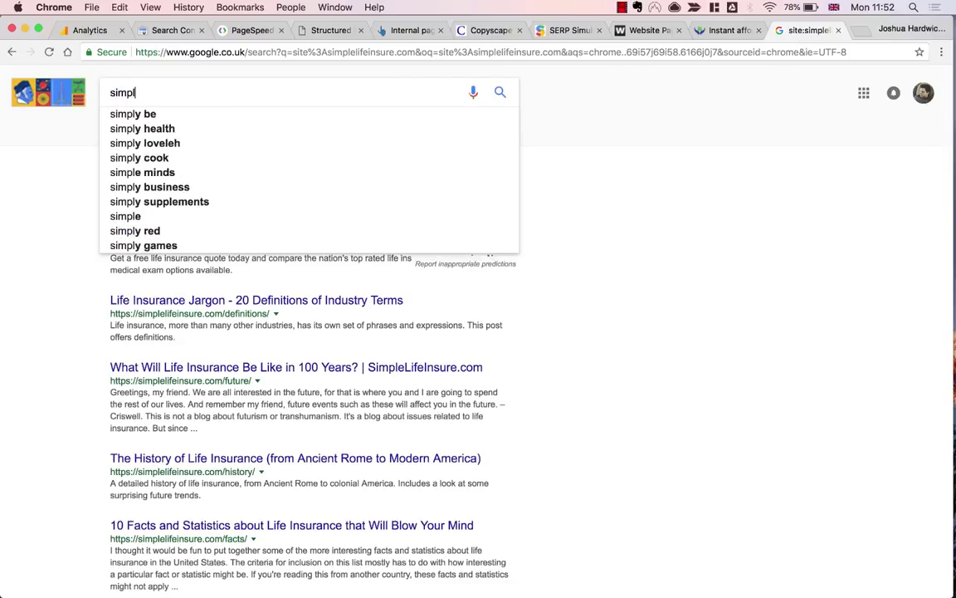
pyautogui.write('e life insure')
pyautogui.press('Return')
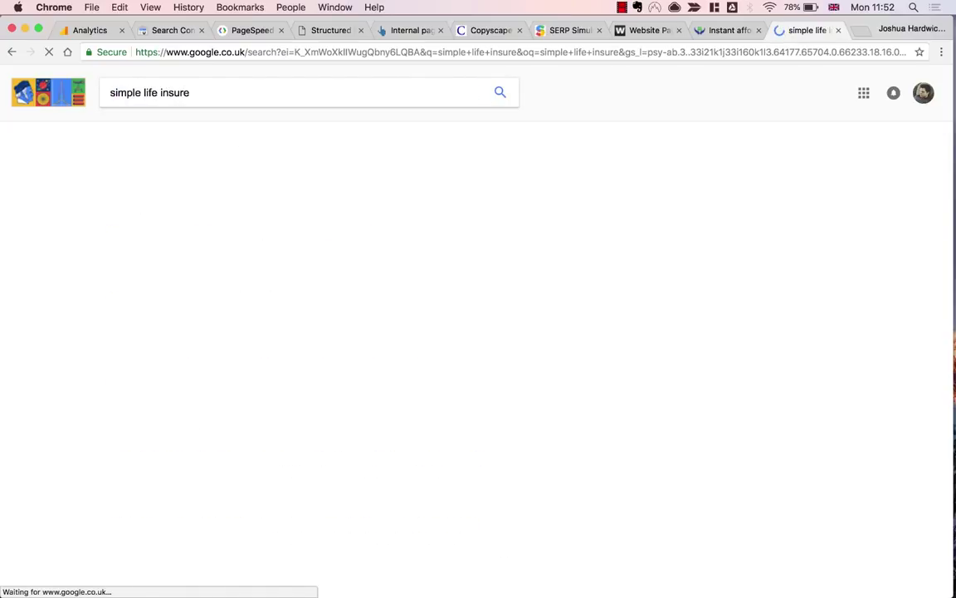
pyautogui.click(243, 204)
pyautogui.scroll(-5, 242, 203)
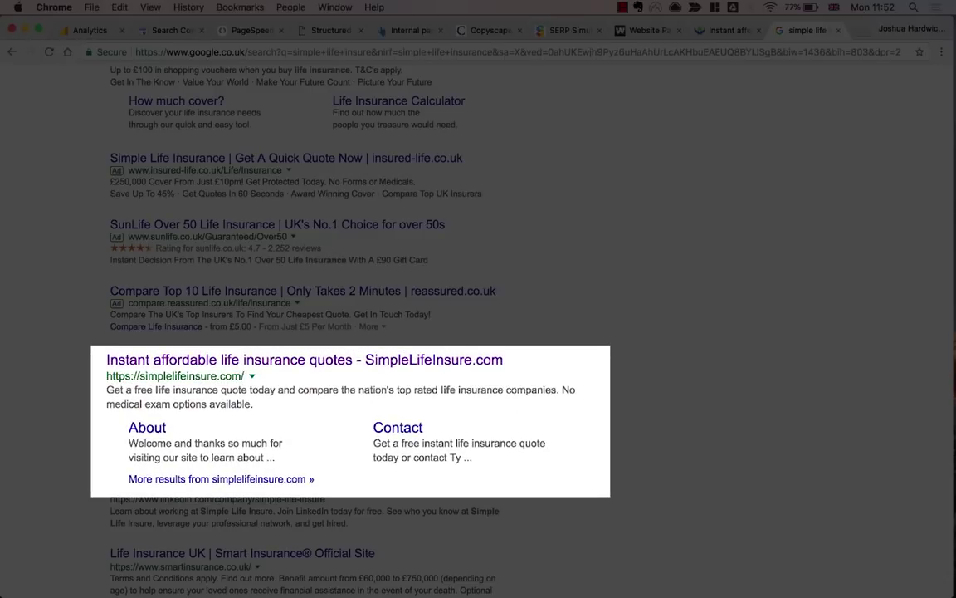
pyautogui.scroll(3, 584, 382)
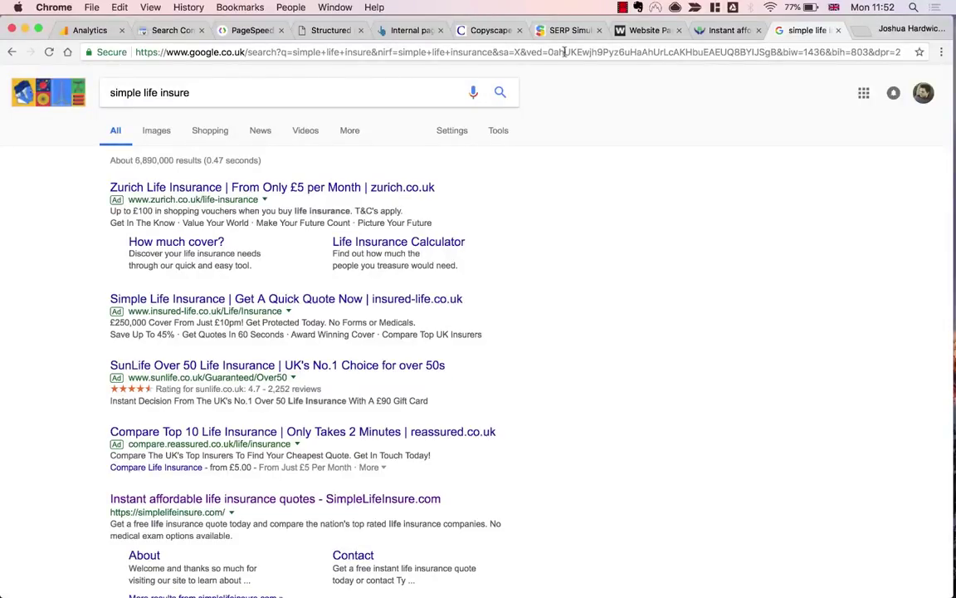
pyautogui.hscroll(-5, 515, 158)
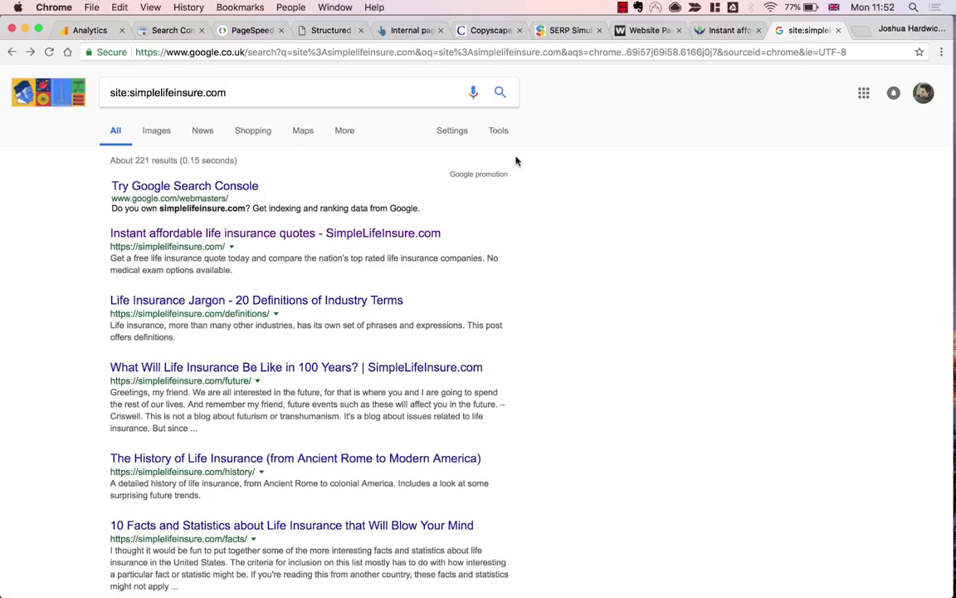
pyautogui.hscroll(-5, 515, 161)
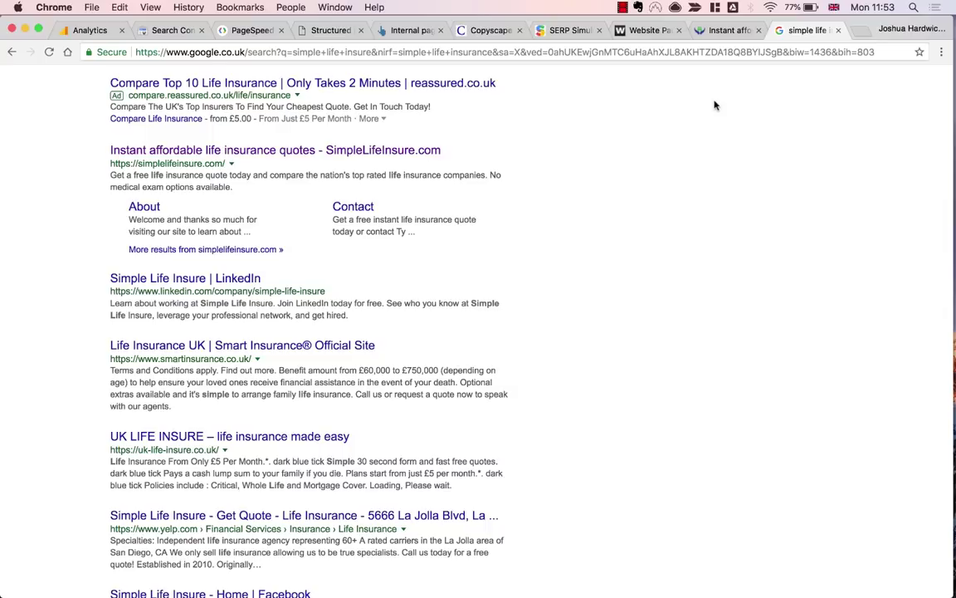
# Open the SimpleLifeInsure homepage's HTML source in a new tab.
pyautogui.click(729, 32)
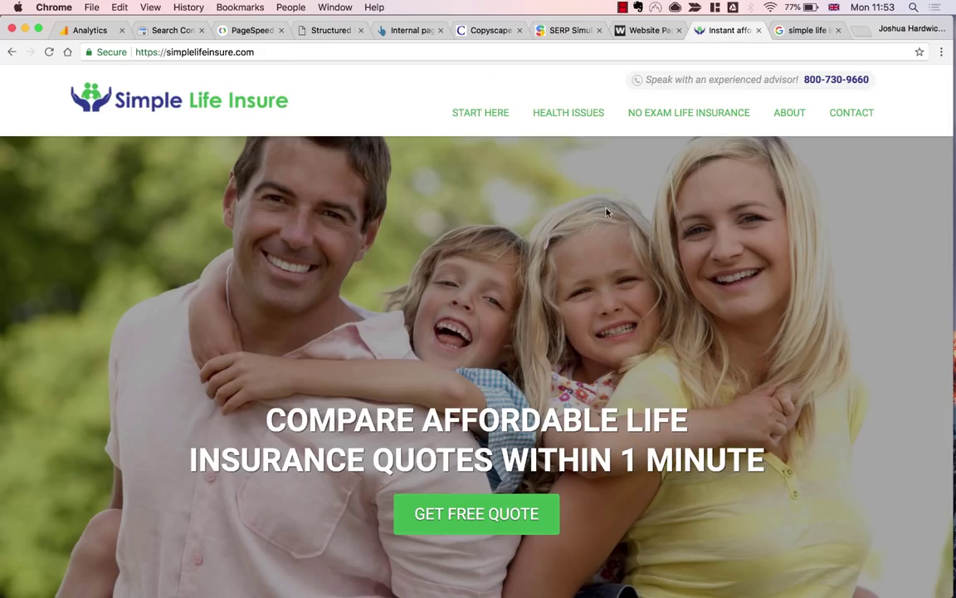
pyautogui.scroll(-2, 440, 216)
pyautogui.scroll(2, 415, 216)
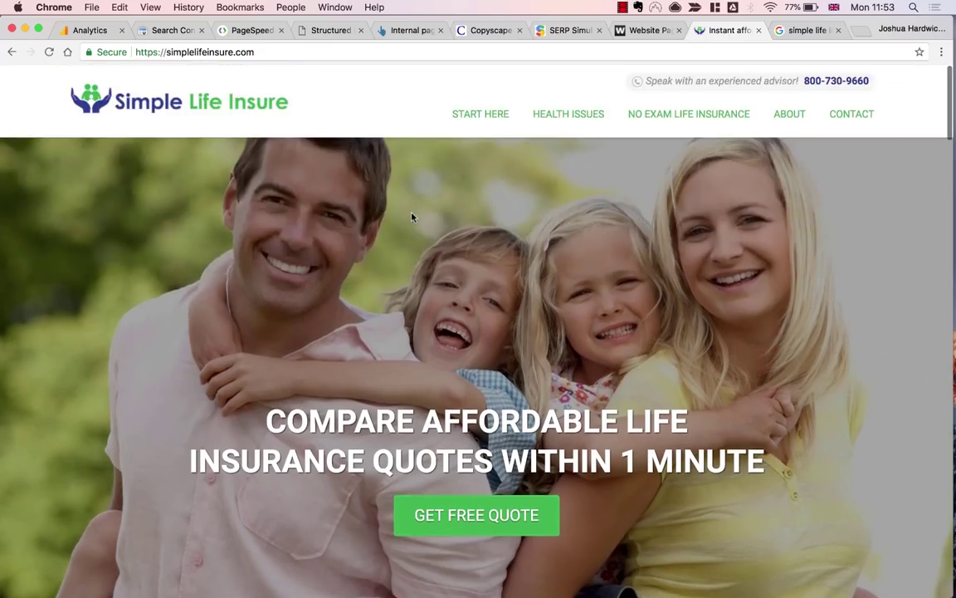
pyautogui.rightClick(331, 185)
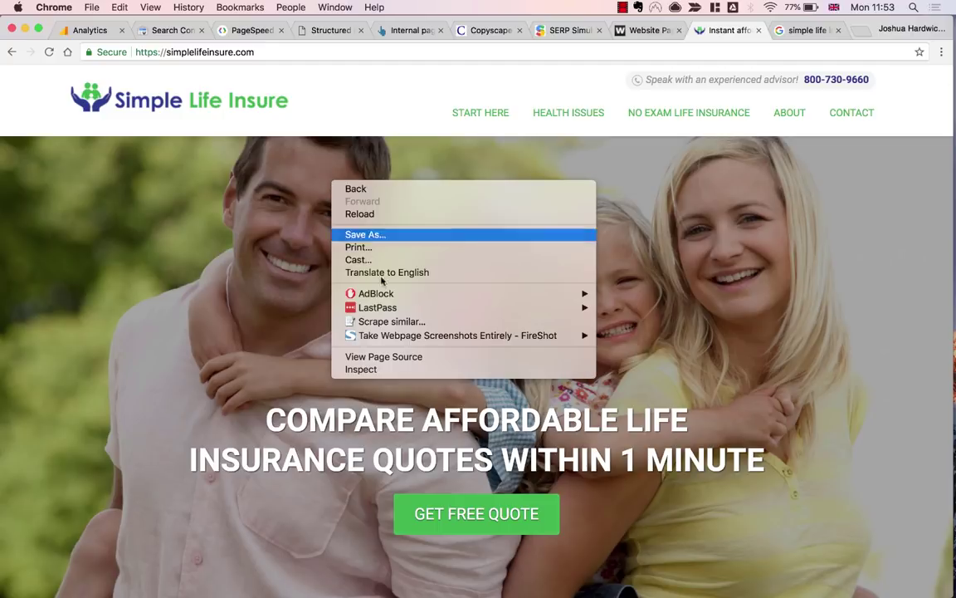
pyautogui.click(378, 358)
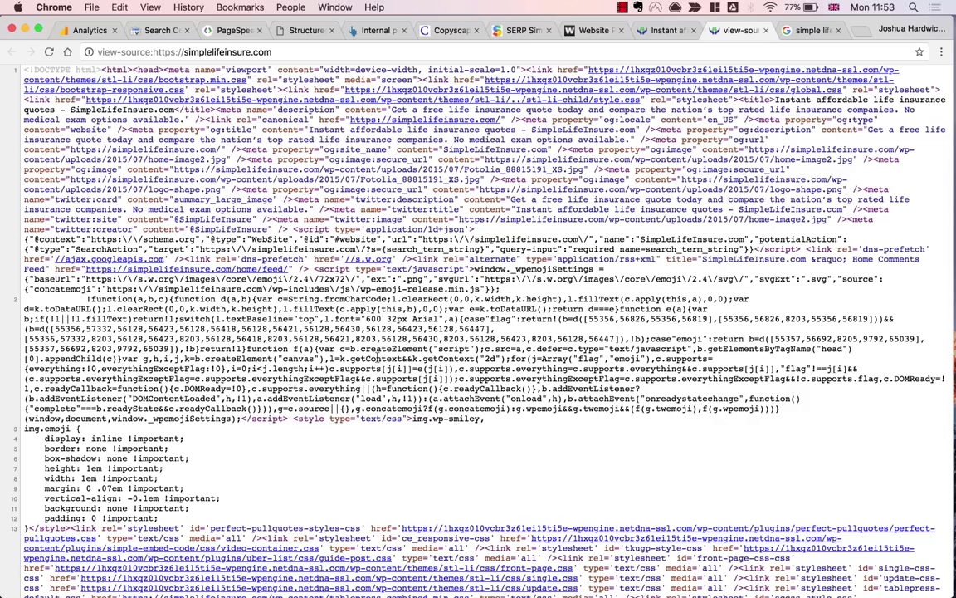
pyautogui.scroll(-5, 377, 356)
pyautogui.scroll(5, 377, 355)
# Find the <title tag and select 'Instant affordable life insurance quotes - SimpleLifeInsure.com'.
pyautogui.press('super+f')
pyautogui.write('simple (')
pyautogui.press('super+a')
pyautogui.write('<')
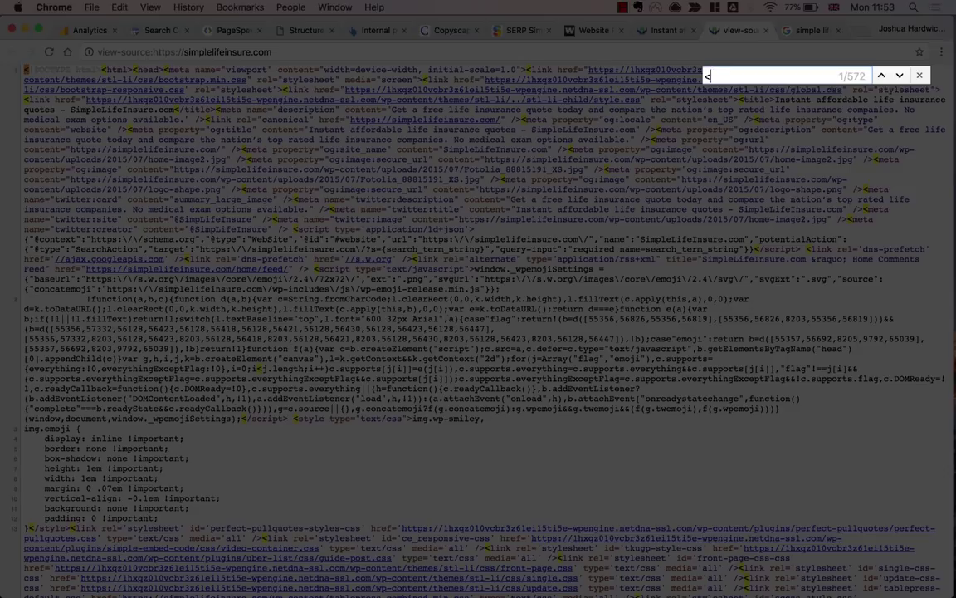
pyautogui.write('title')
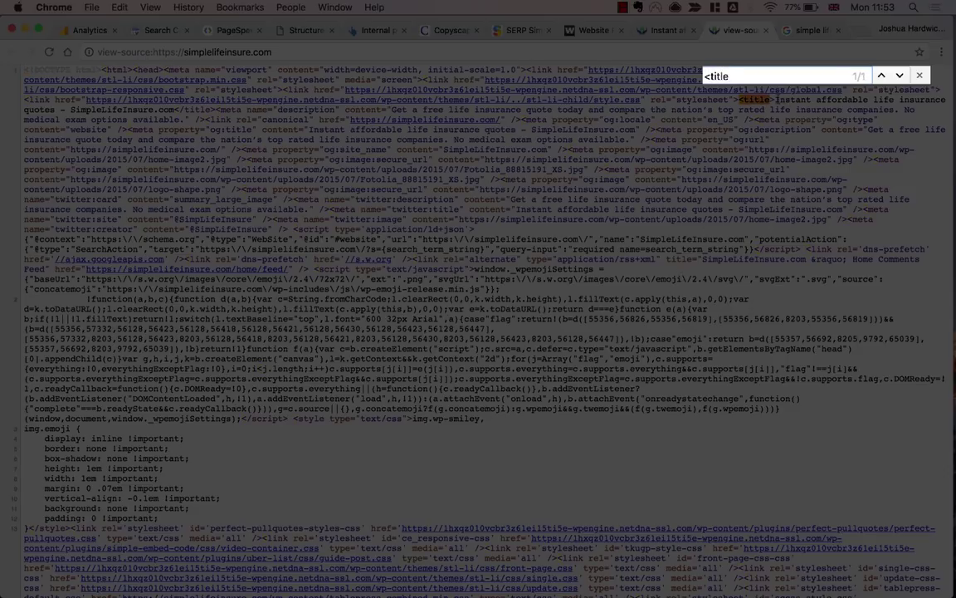
pyautogui.moveTo(775, 100); pyautogui.dragTo(177, 110)
pyautogui.press('super+c')
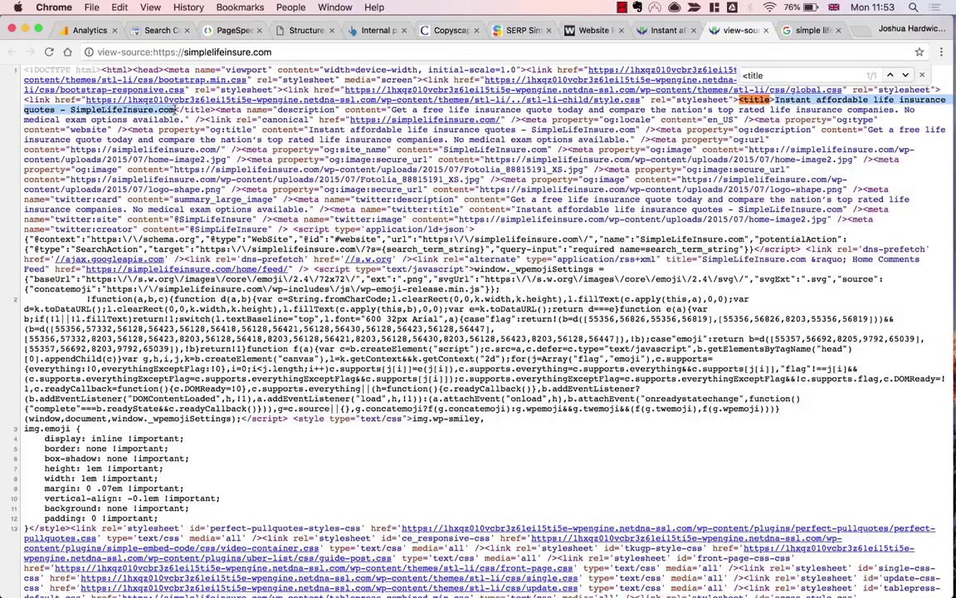
# Open Ahrefs Keywords Explorer from the 'keywords explorer' address bar suggestion.
pyautogui.hotkey('ctrl', 'Tab')
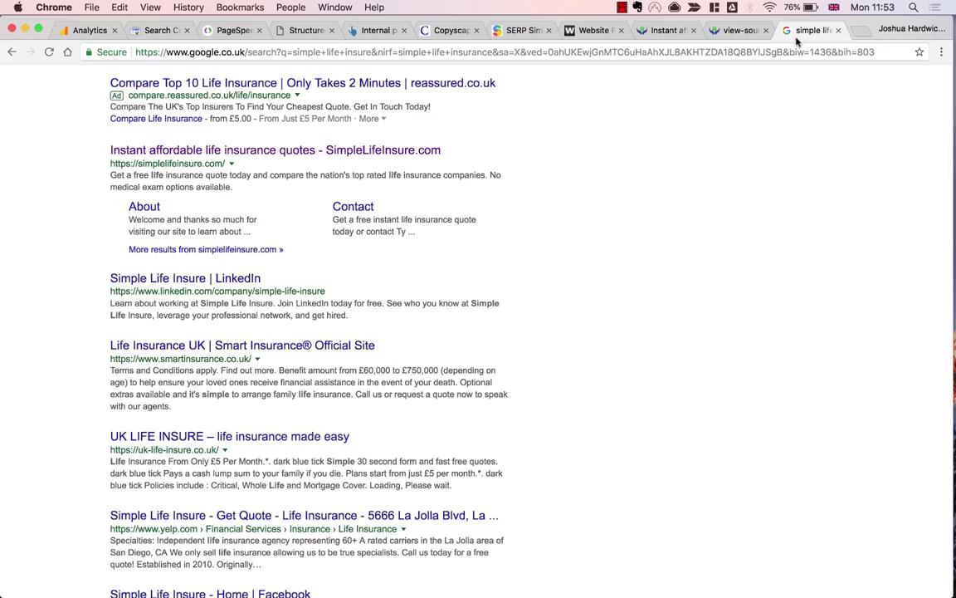
pyautogui.click(752, 45)
pyautogui.write('keyword')
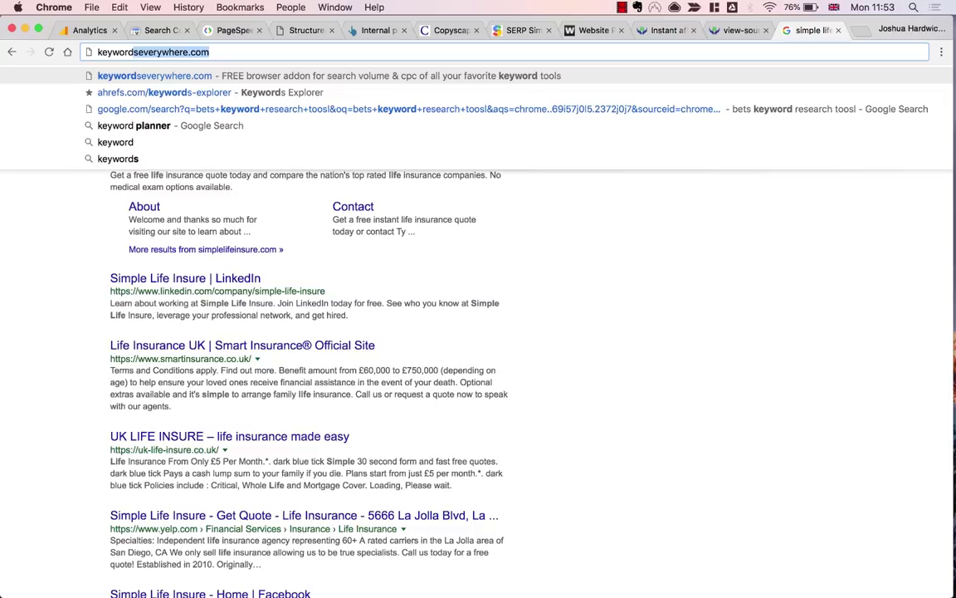
pyautogui.press('BackSpace')
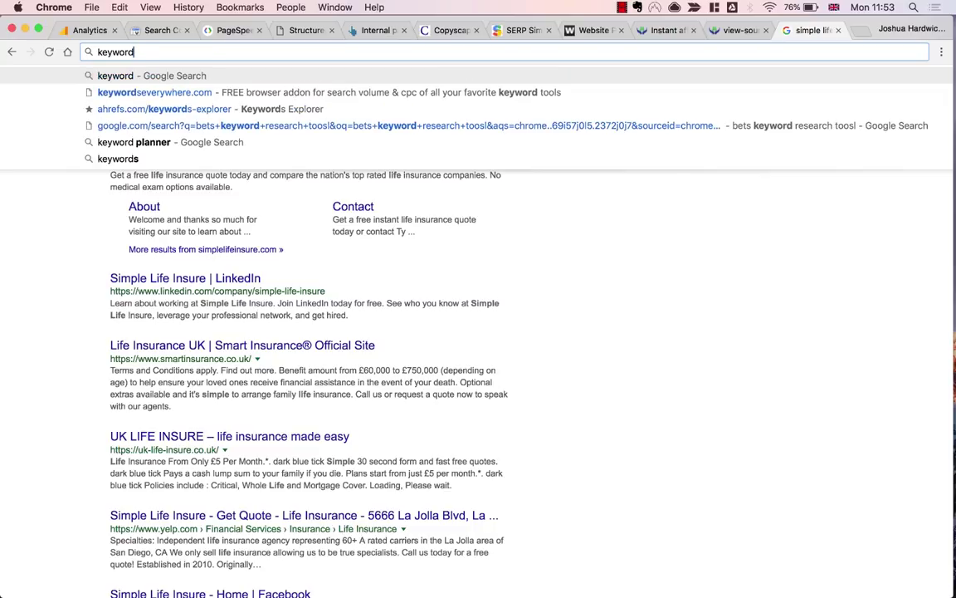
pyautogui.write('s explorer')
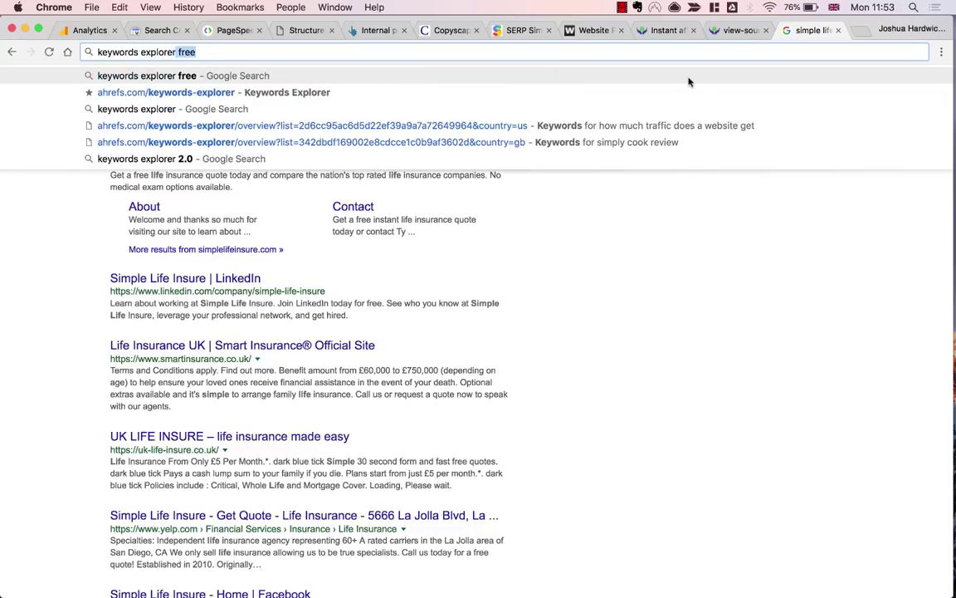
pyautogui.press('Down')
pyautogui.press('Return')
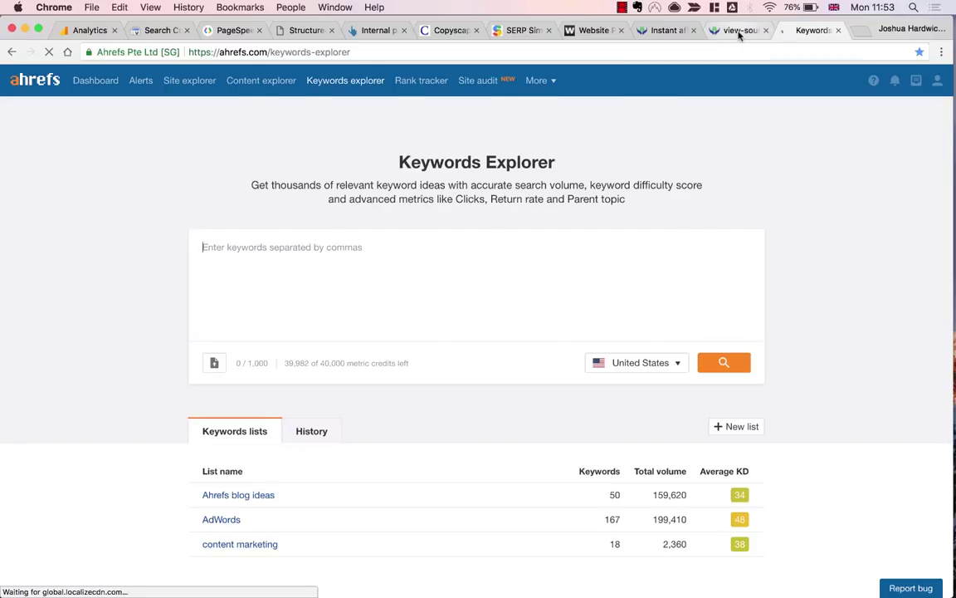
pyautogui.click(739, 31)
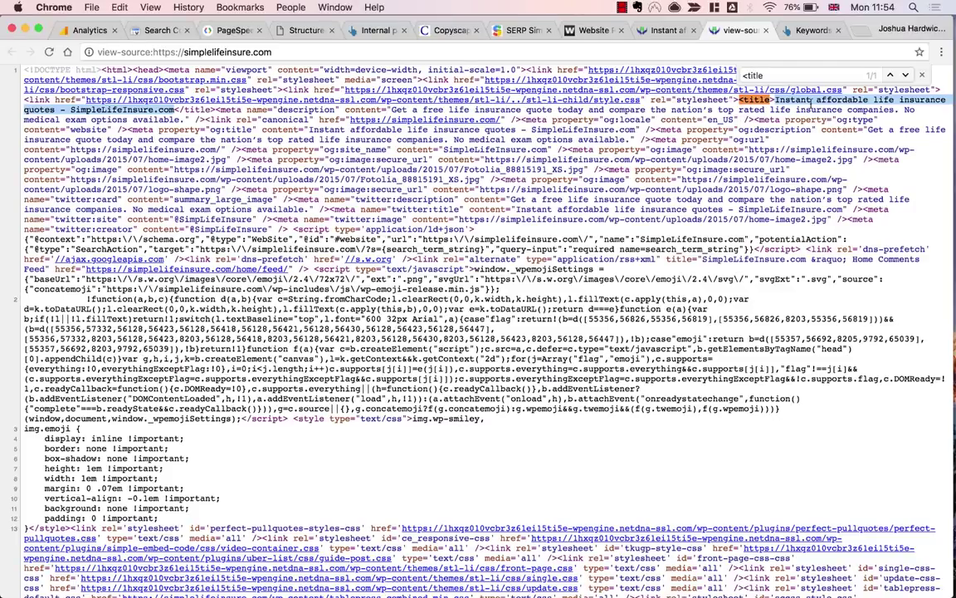
# Paste the homepage title into SERPsim, measuring 499px of the 600px limit.
pyautogui.click(519, 31)
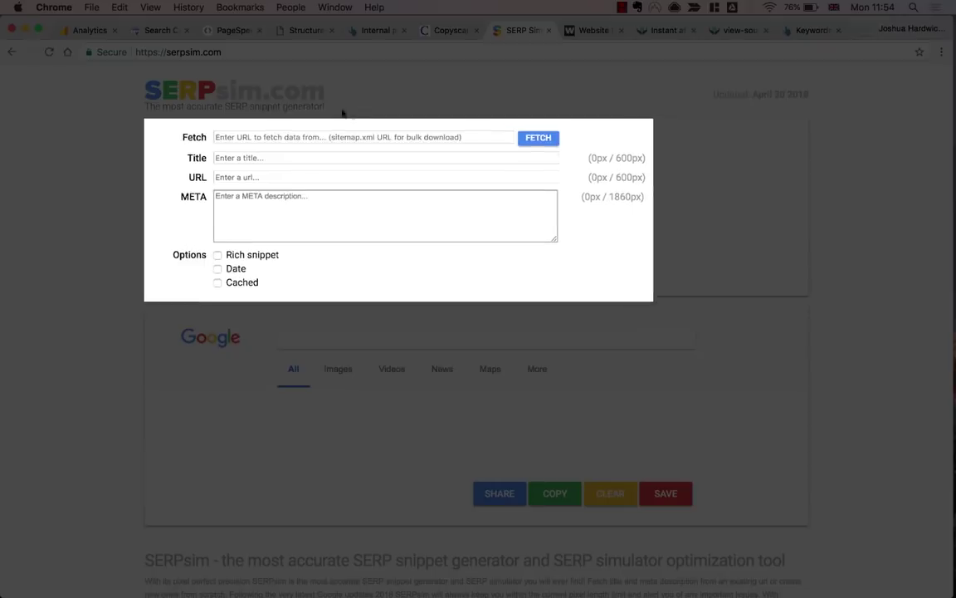
pyautogui.click(341, 159)
pyautogui.press('super+v')
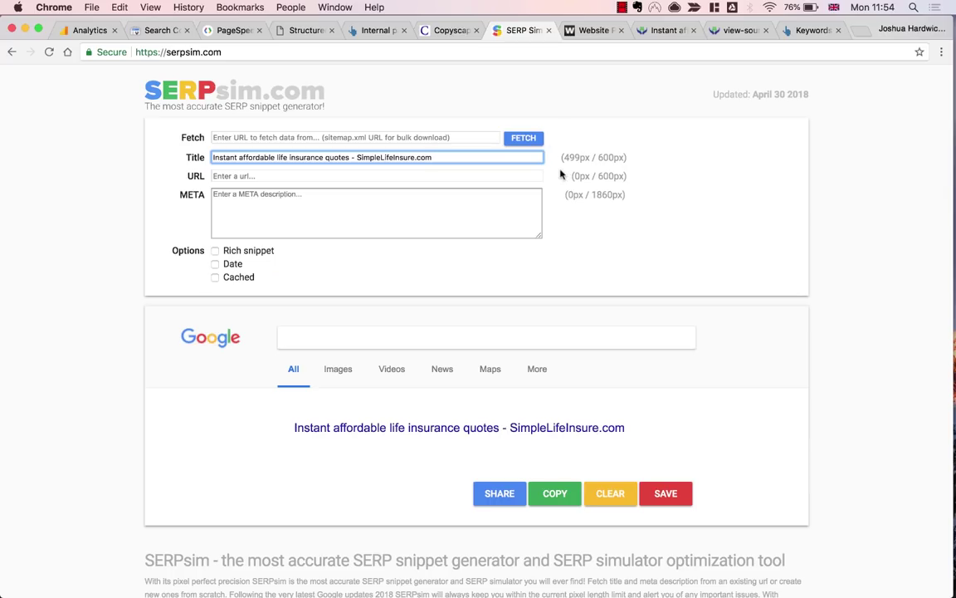
pyautogui.click(804, 34)
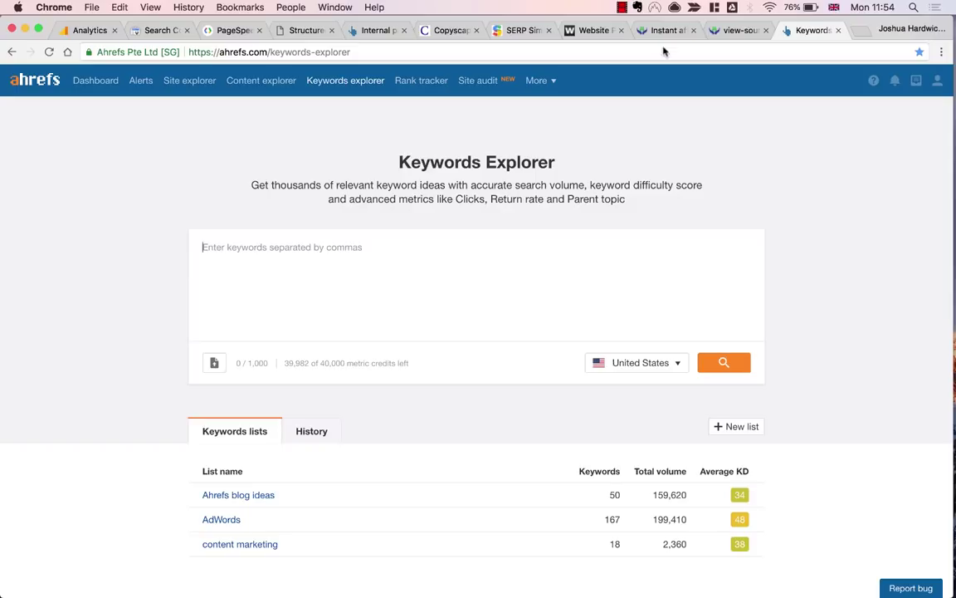
pyautogui.click(720, 31)
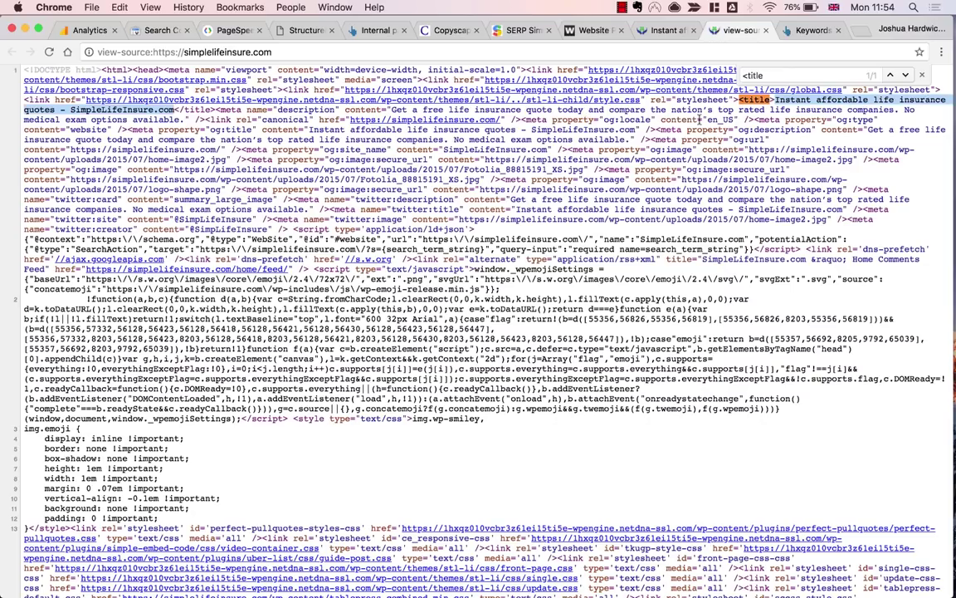
# Compare 'life insurance quote' (KD 46, 43,000) and 'affordable life insurance' (KD 26, 3,500) in Keywords Explorer's metrics.
pyautogui.click(800, 30)
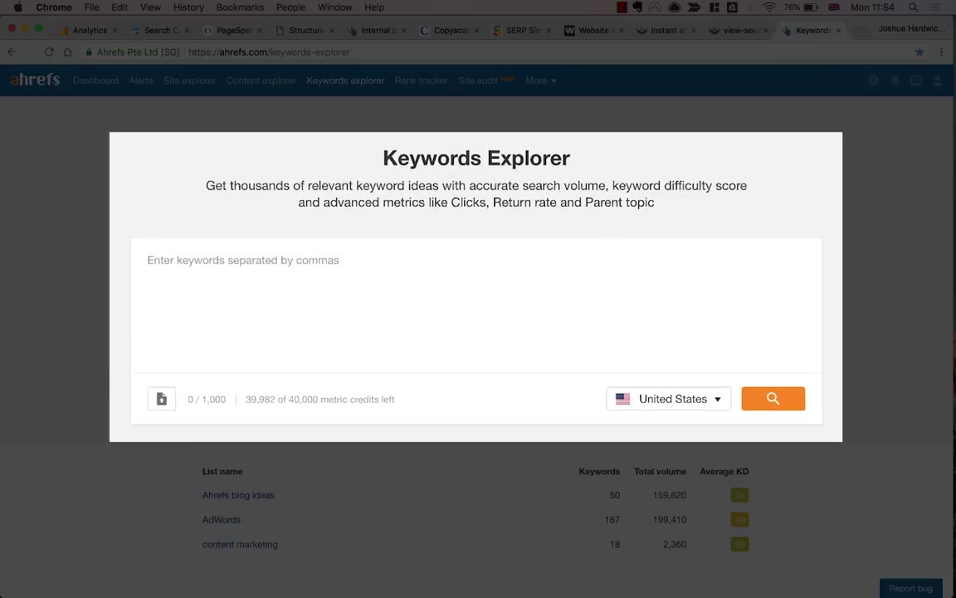
pyautogui.write('affordable life ')
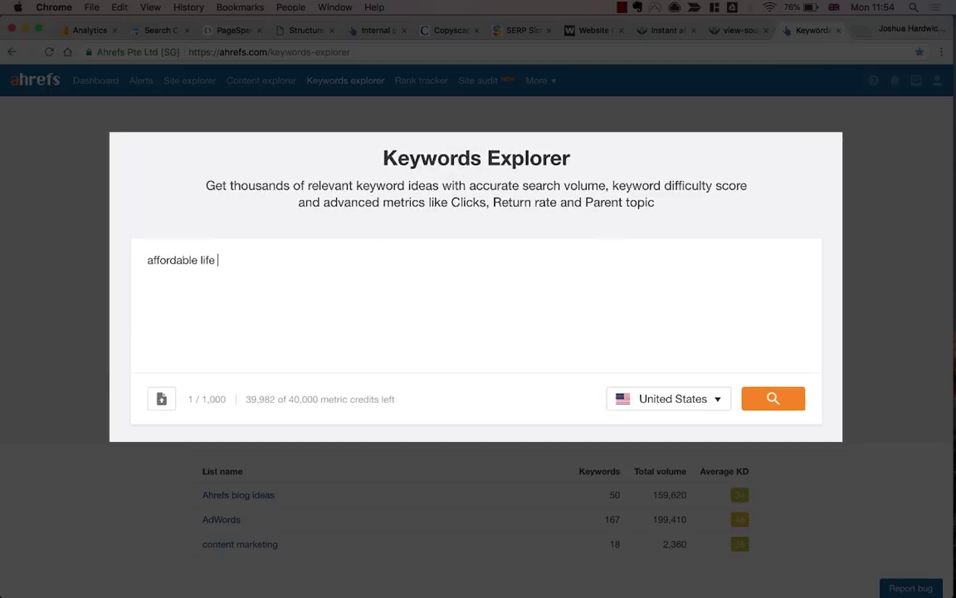
pyautogui.write('insurance,  life insurance quotes')
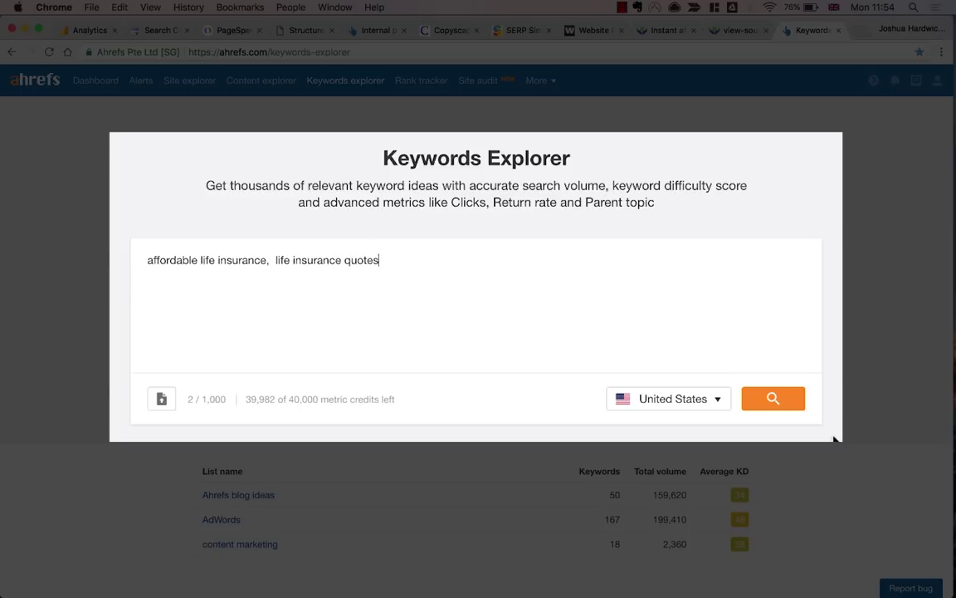
pyautogui.click(780, 405)
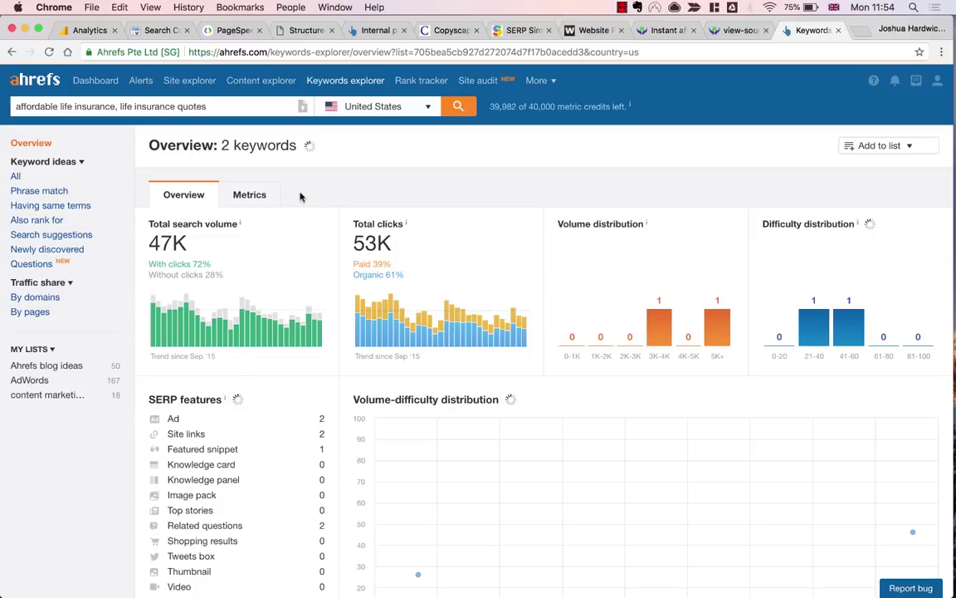
pyautogui.click(275, 202)
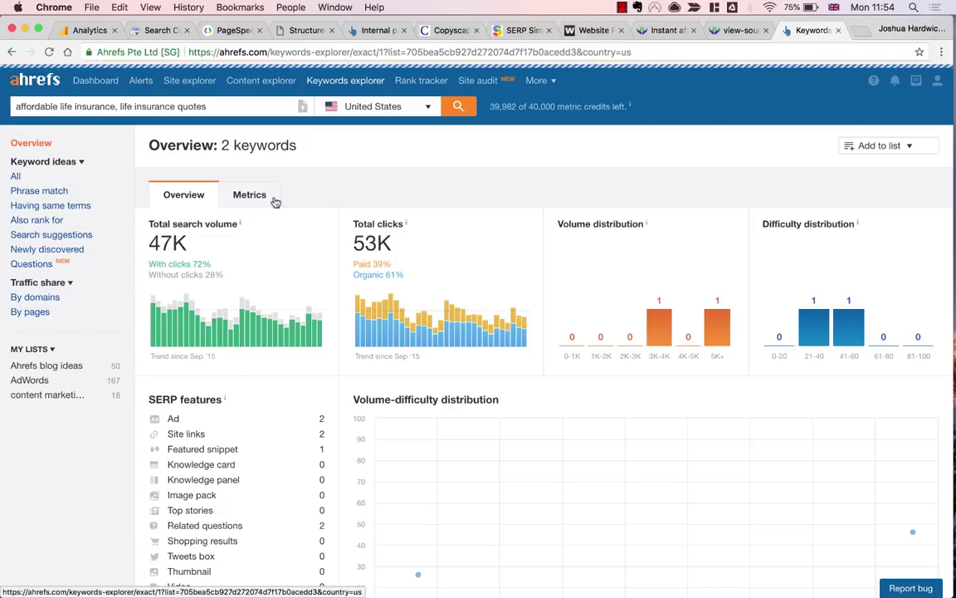
pyautogui.scroll(-3, 274, 203)
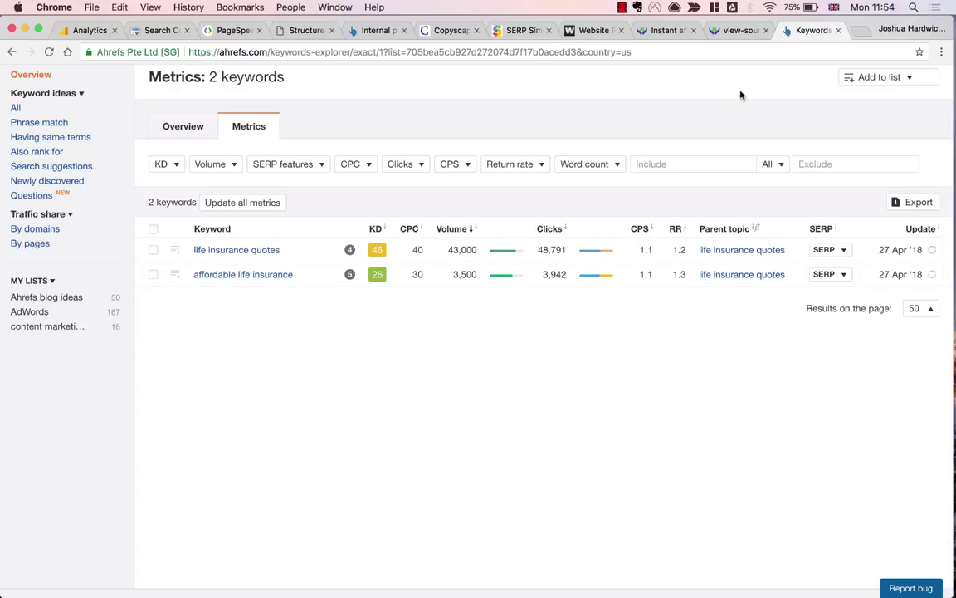
pyautogui.scroll(3, 741, 95)
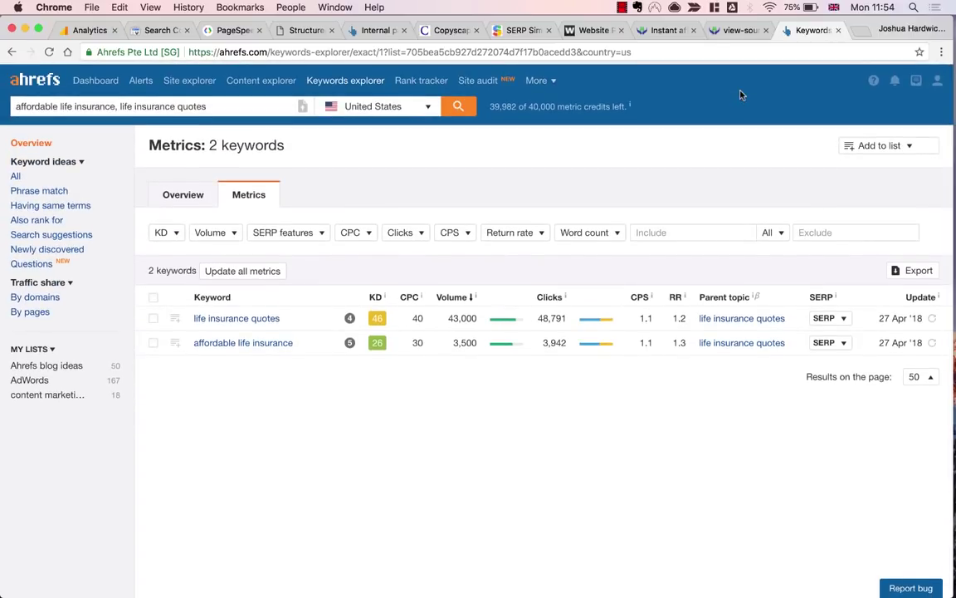
# Find the homepage's meta description in the page source and select its text.
pyautogui.click(741, 32)
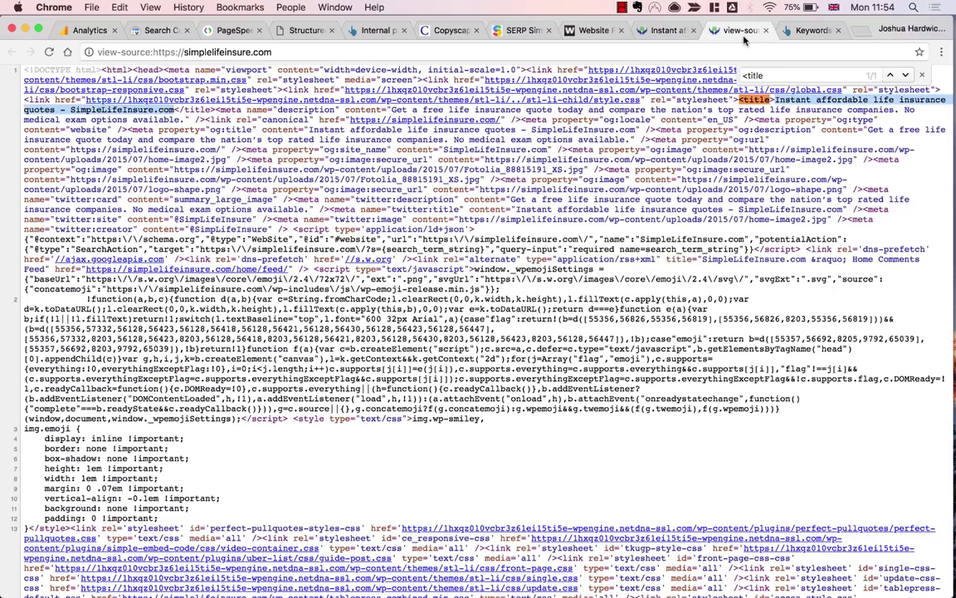
pyautogui.press('BackSpace')
pyautogui.press('BackSpace')
pyautogui.press('BackSpace')
pyautogui.press('BackSpace')
pyautogui.press('BackSpace')
pyautogui.press('BackSpace')
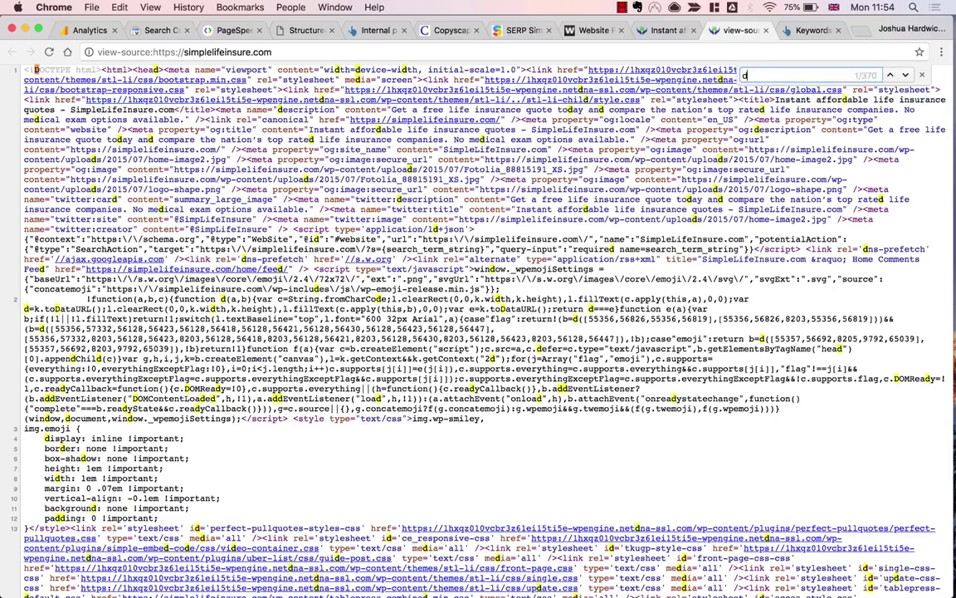
pyautogui.write('descripti')
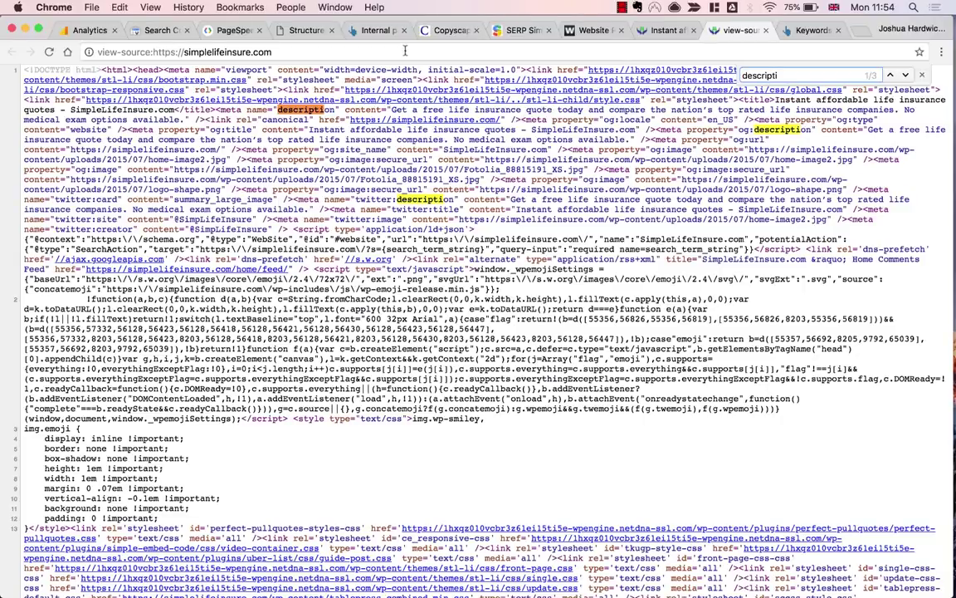
pyautogui.click(218, 109)
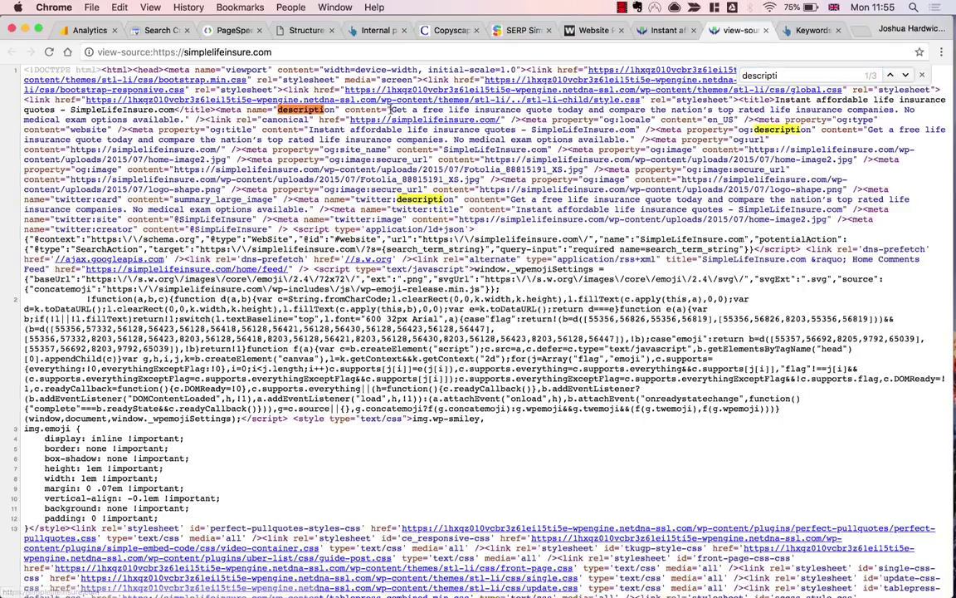
pyautogui.moveTo(391, 109); pyautogui.dragTo(188, 119)
pyautogui.press('super+c')
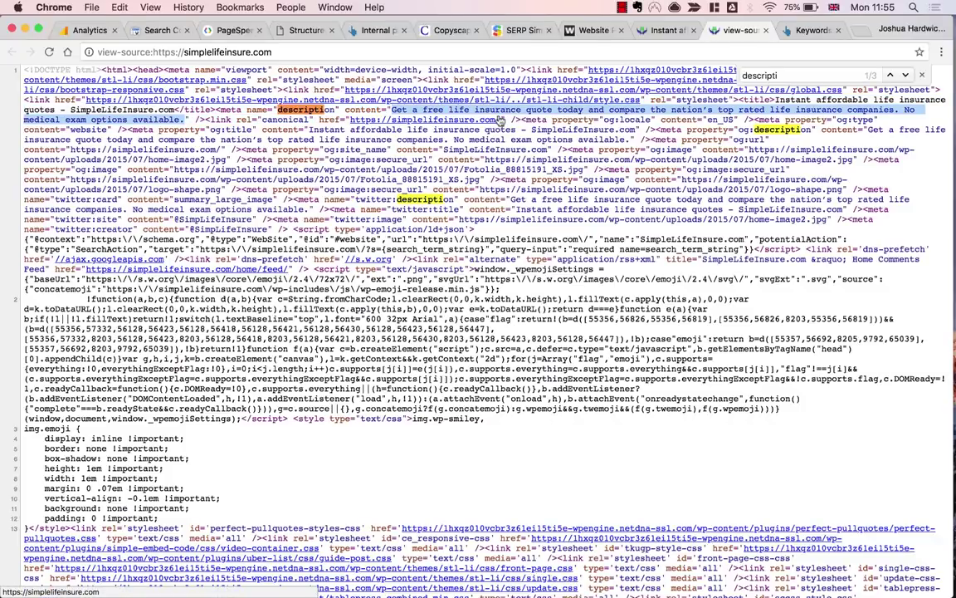
# Paste the meta description into SERPsim's META field to preview the snippet.
pyautogui.click(515, 30)
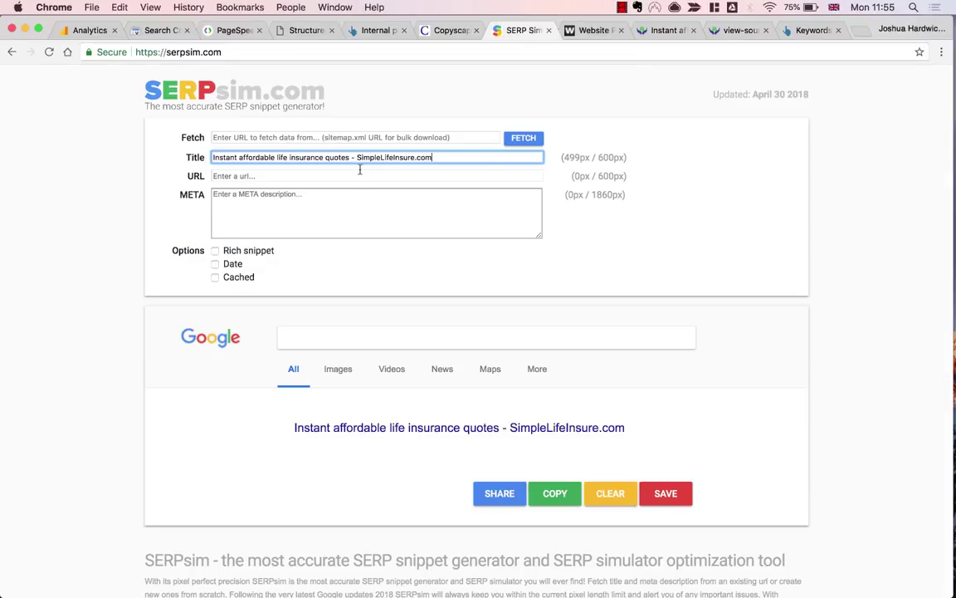
pyautogui.click(344, 196)
pyautogui.press('super+v')
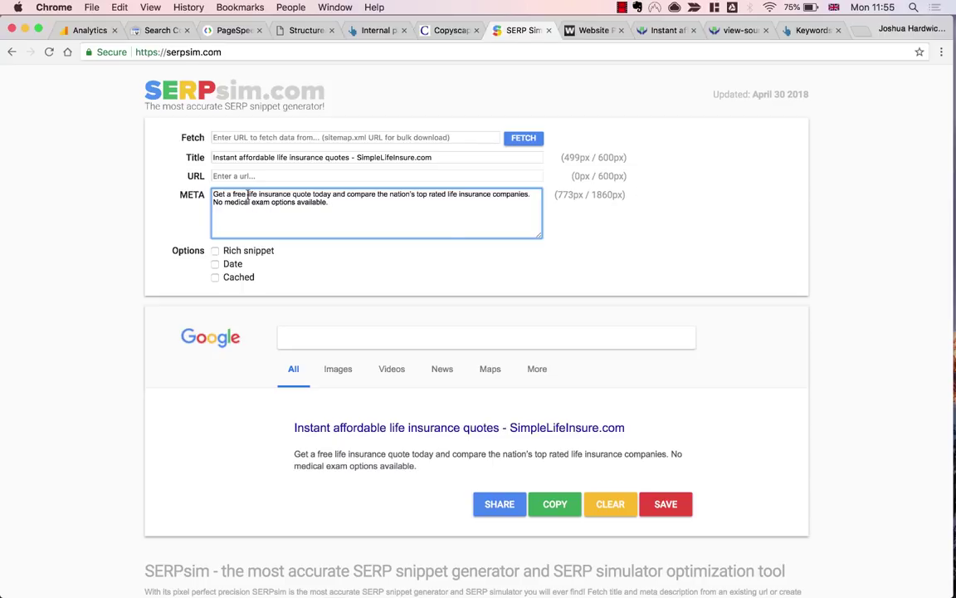
pyautogui.moveTo(248, 197); pyautogui.dragTo(311, 193)
pyautogui.click(362, 201)
# Locate and select the second h1, about instant low-cost life insurance quotes, in the source.
pyautogui.click(734, 31)
pyautogui.press('cmd+f')
pyautogui.write('h1')
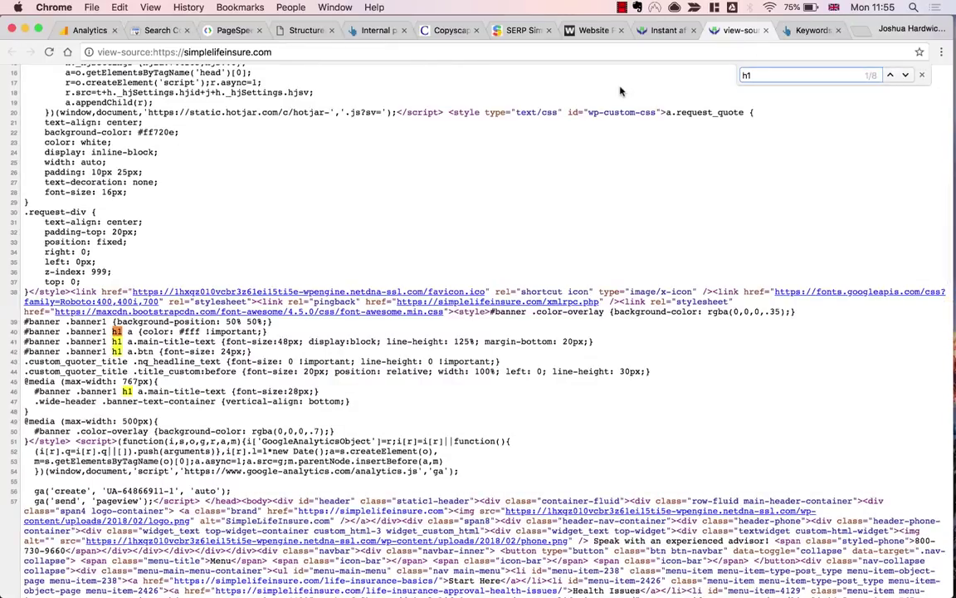
pyautogui.write('<')
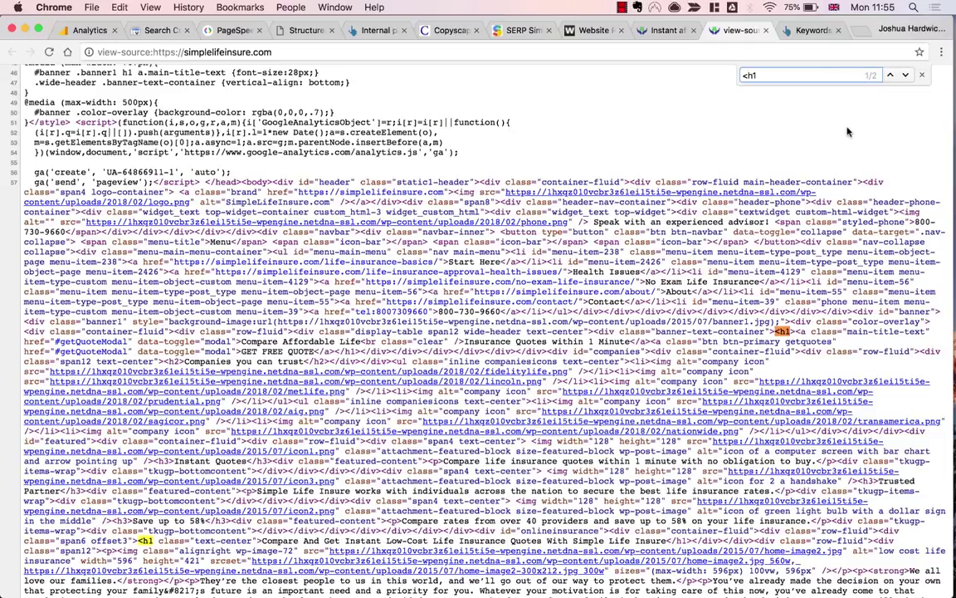
pyautogui.press('Return')
pyautogui.press('Return')
pyautogui.scroll(-3, 410, 347)
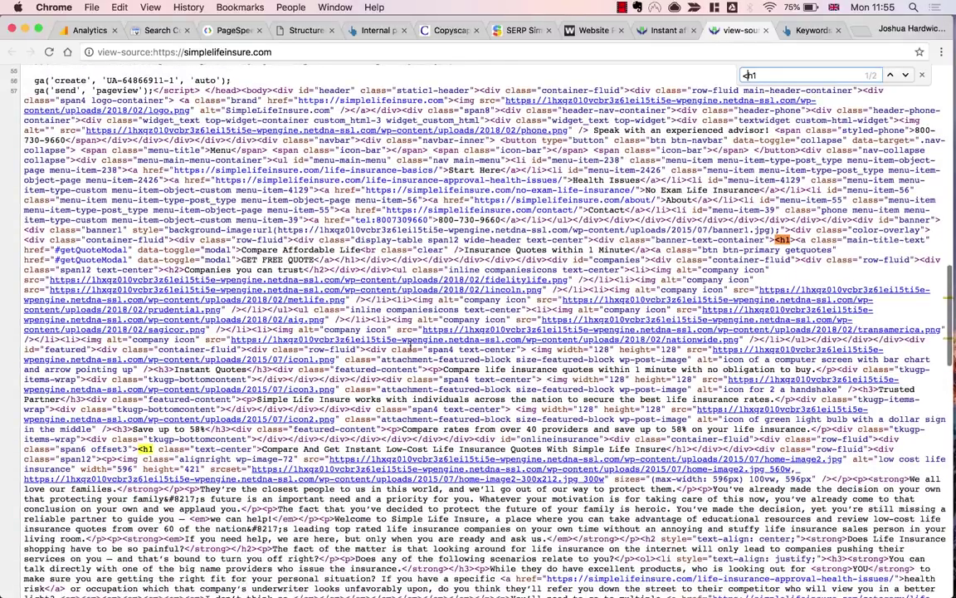
pyautogui.press('Return')
pyautogui.scroll(-5, 259, 277)
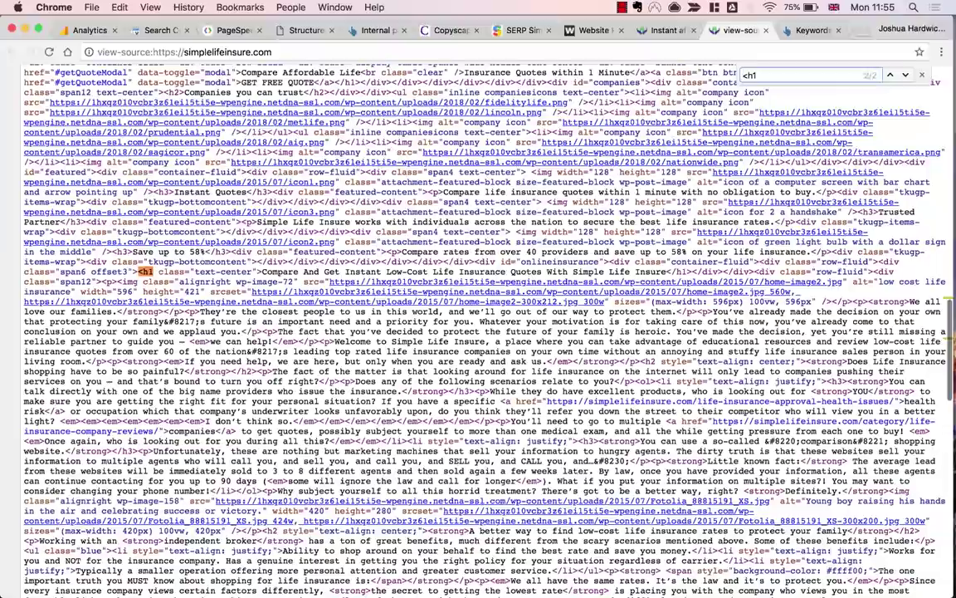
pyautogui.moveTo(259, 274); pyautogui.dragTo(667, 273)
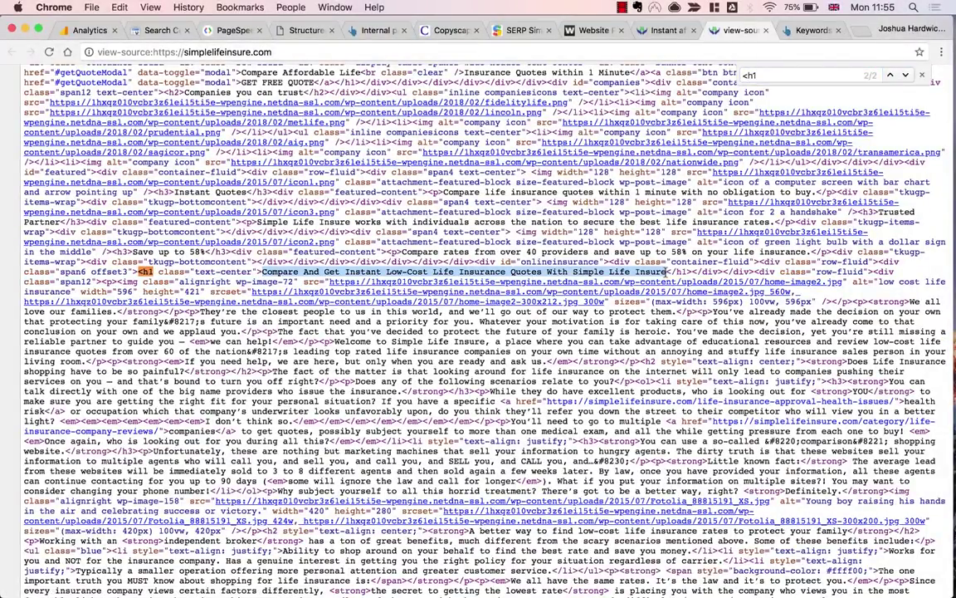
pyautogui.scroll(4, 664, 354)
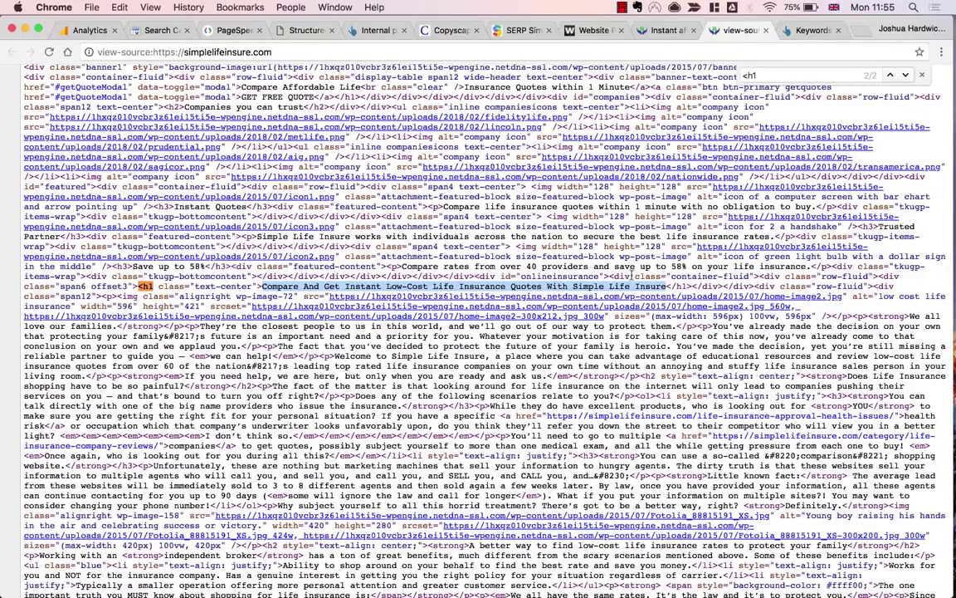
pyautogui.scroll(-2, 631, 274)
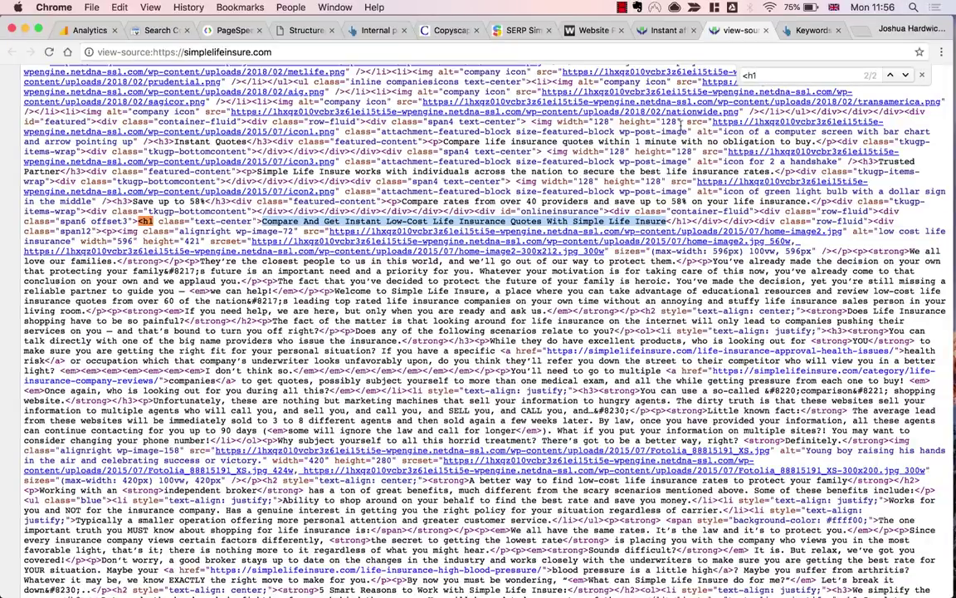
pyautogui.click(668, 31)
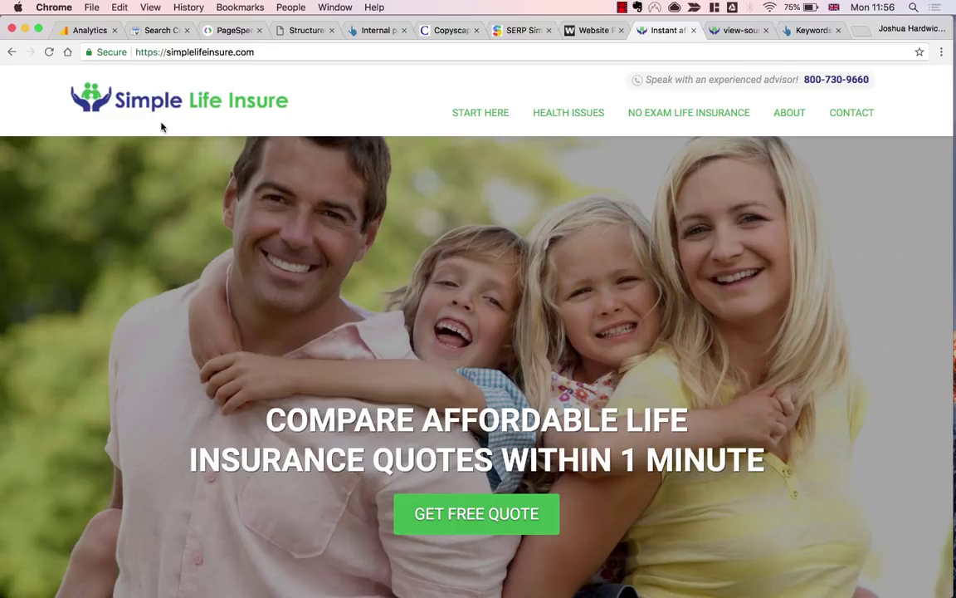
# Analyse the simplelifeinsure.com domain in Site Explorer.
pyautogui.click(90, 30)
pyautogui.click(798, 31)
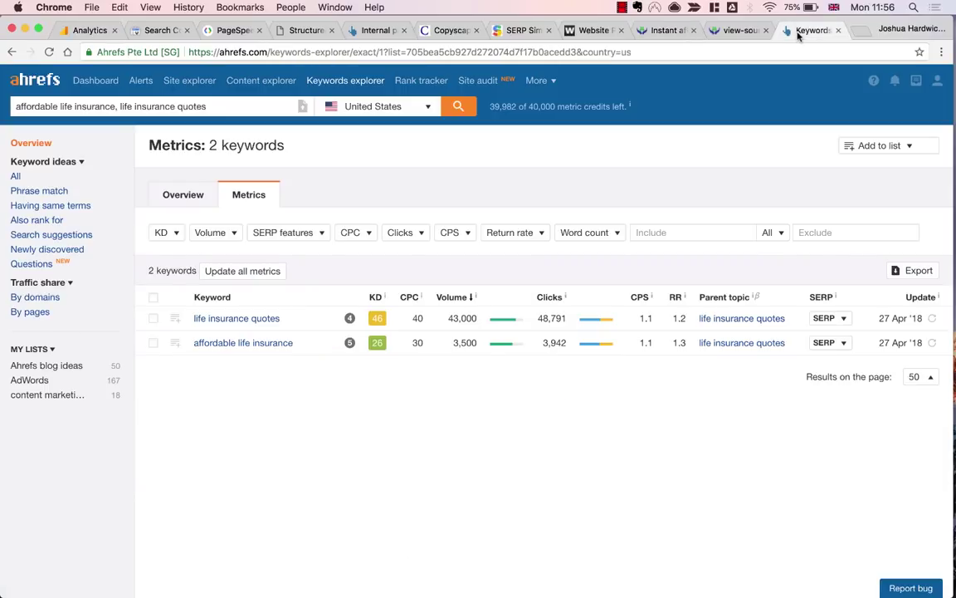
pyautogui.click(190, 83)
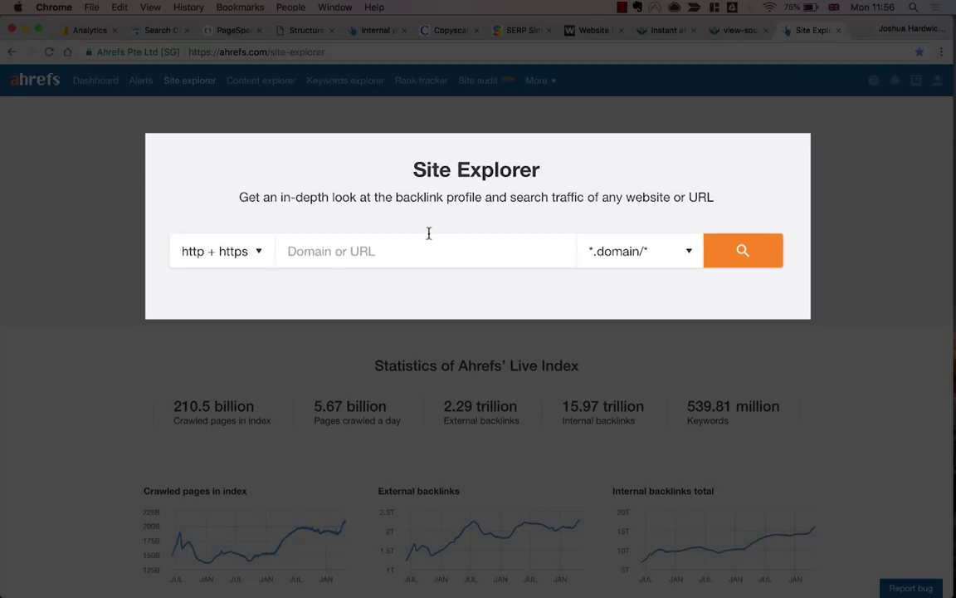
pyautogui.write('simplelifeinsure')
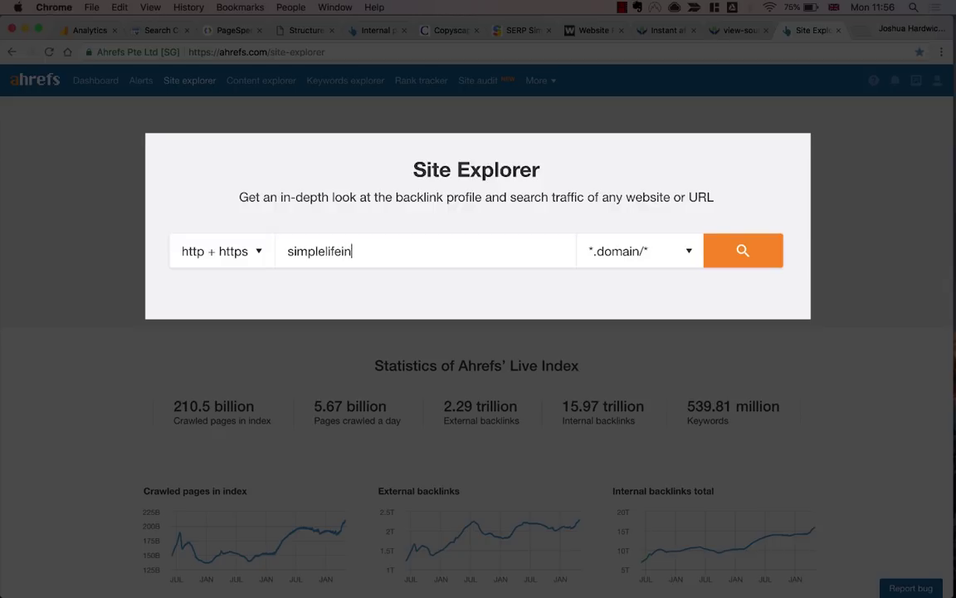
pyautogui.write('.com')
pyautogui.press('Return')
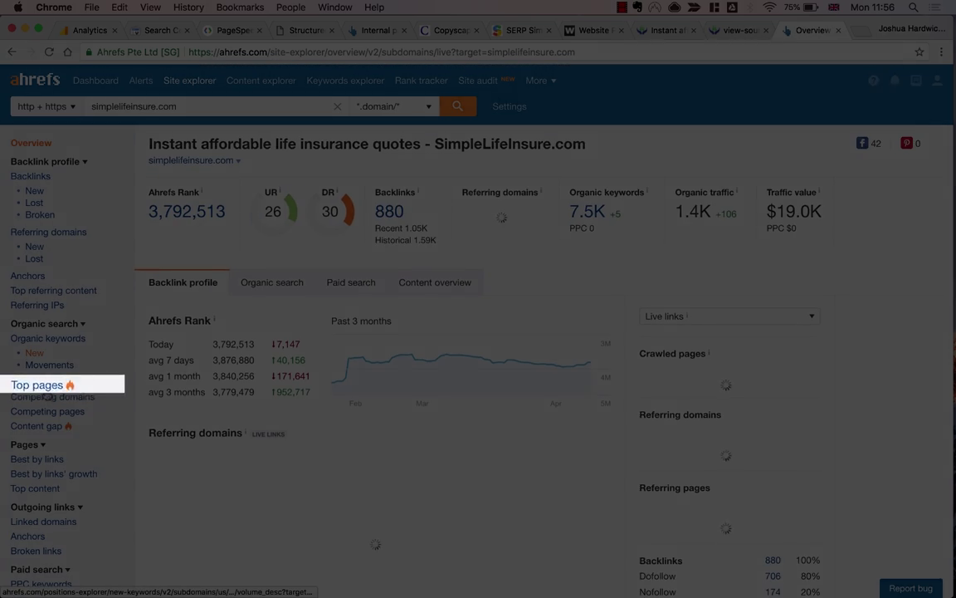
# Review simplelifeinsure.com's 195 top pages ranked by traffic.
pyautogui.click(51, 385)
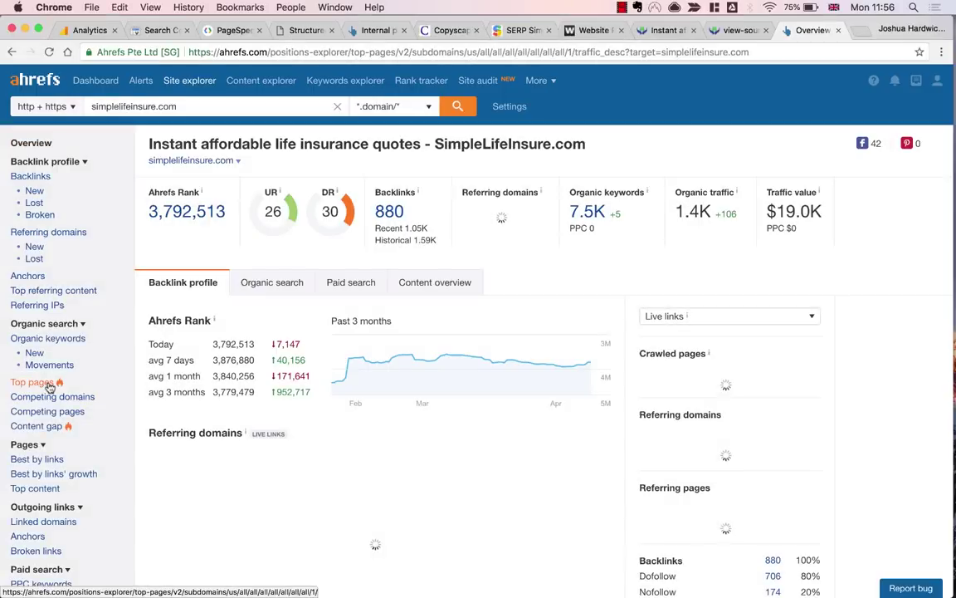
pyautogui.scroll(-4, 451, 337)
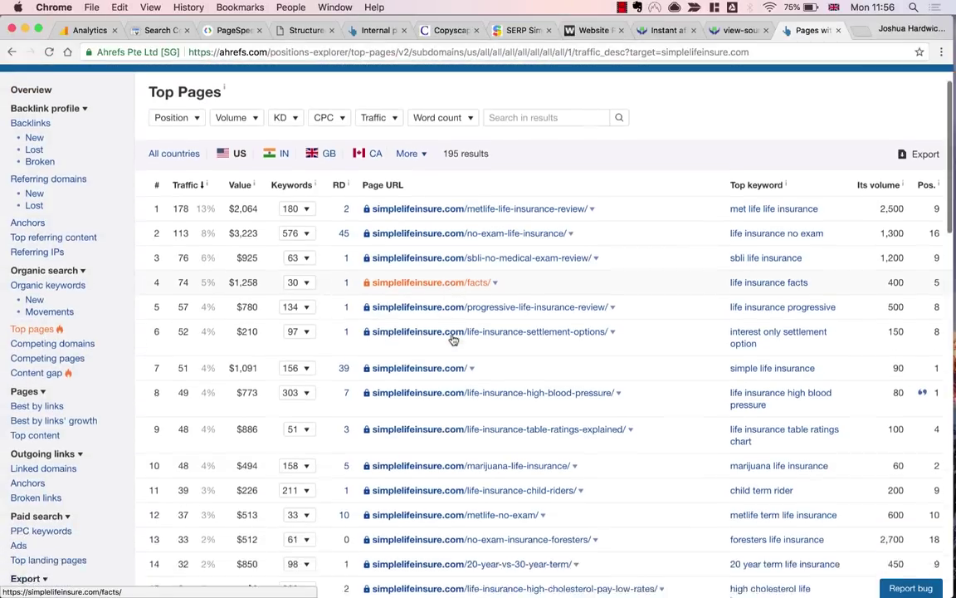
pyautogui.scroll(-5, 452, 338)
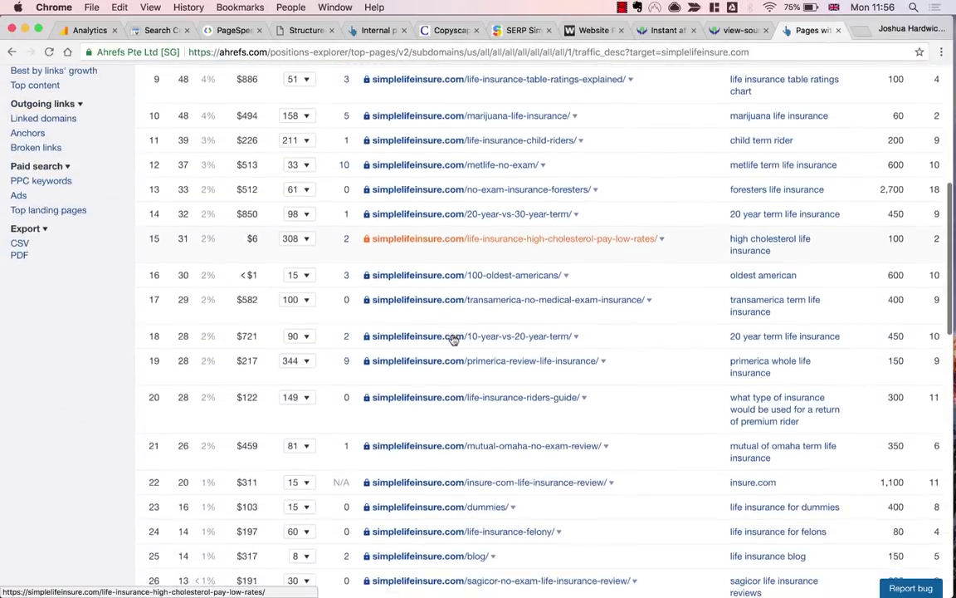
pyautogui.scroll(10, 453, 339)
pyautogui.scroll(-1, 453, 339)
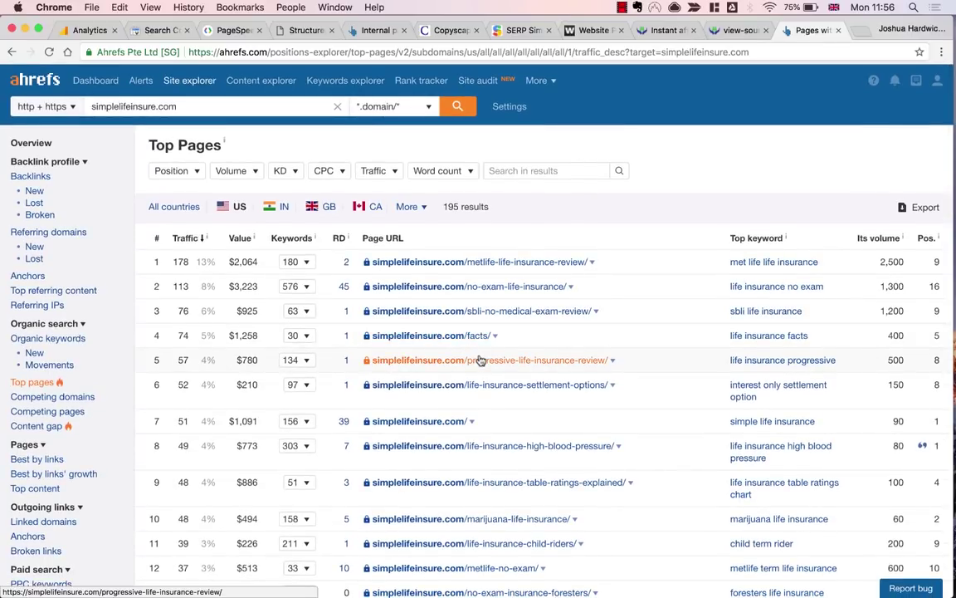
pyautogui.click(375, 31)
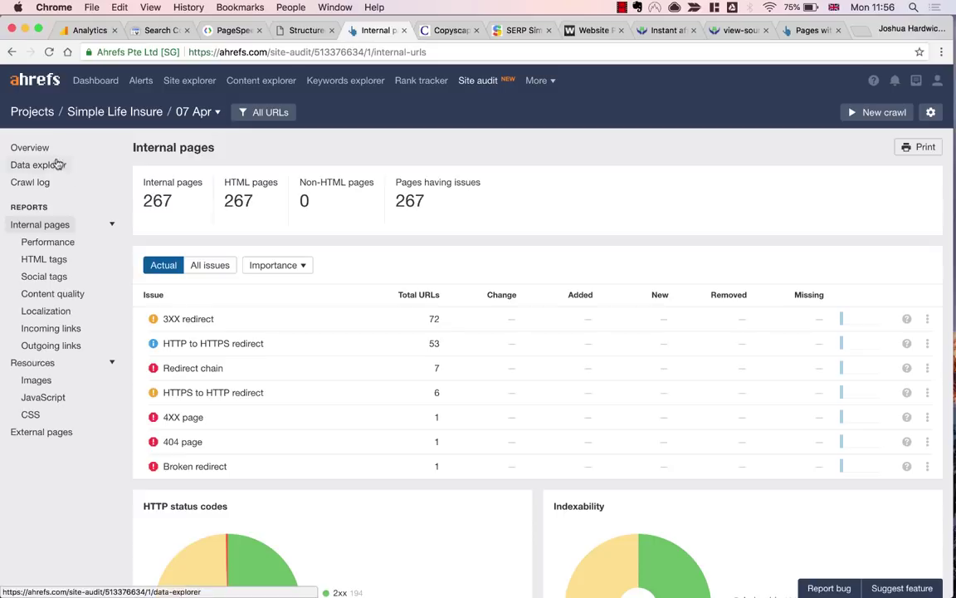
# Review the HTML tags report: 44 pages with multiple H1 tags, 33 missing meta descriptions.
pyautogui.click(43, 259)
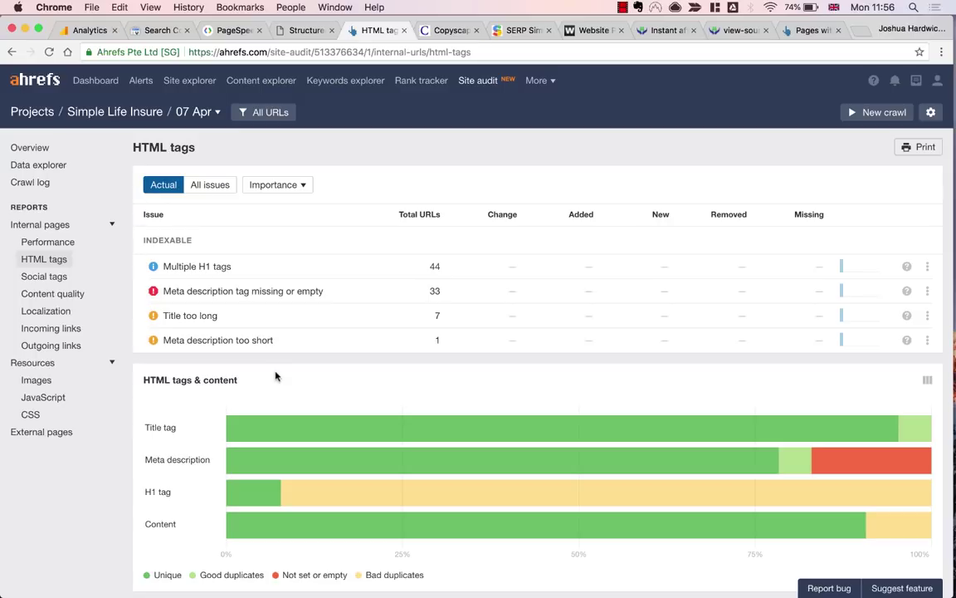
pyautogui.scroll(-1, 276, 376)
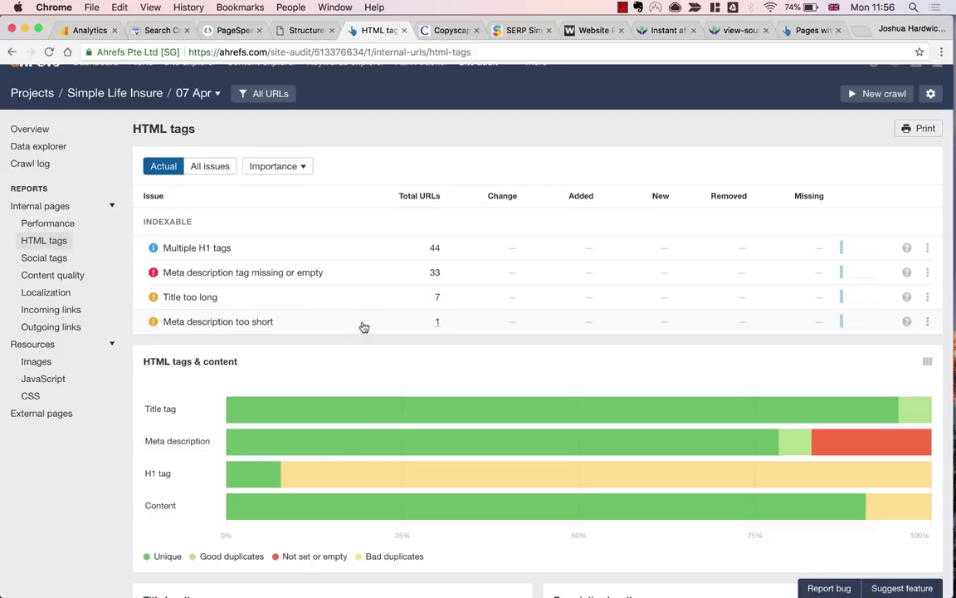
pyautogui.scroll(1, 363, 327)
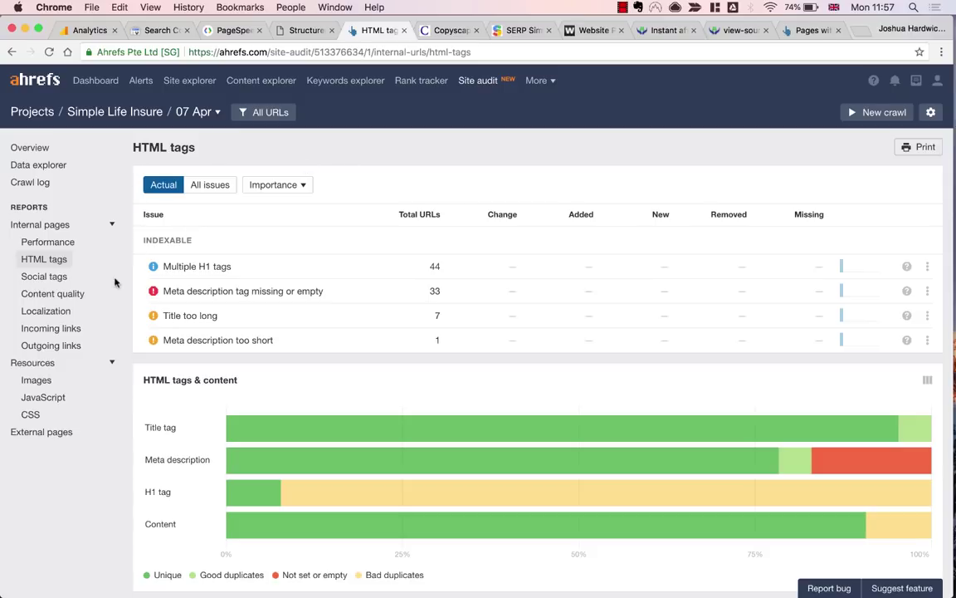
pyautogui.scroll(-1, 64, 301)
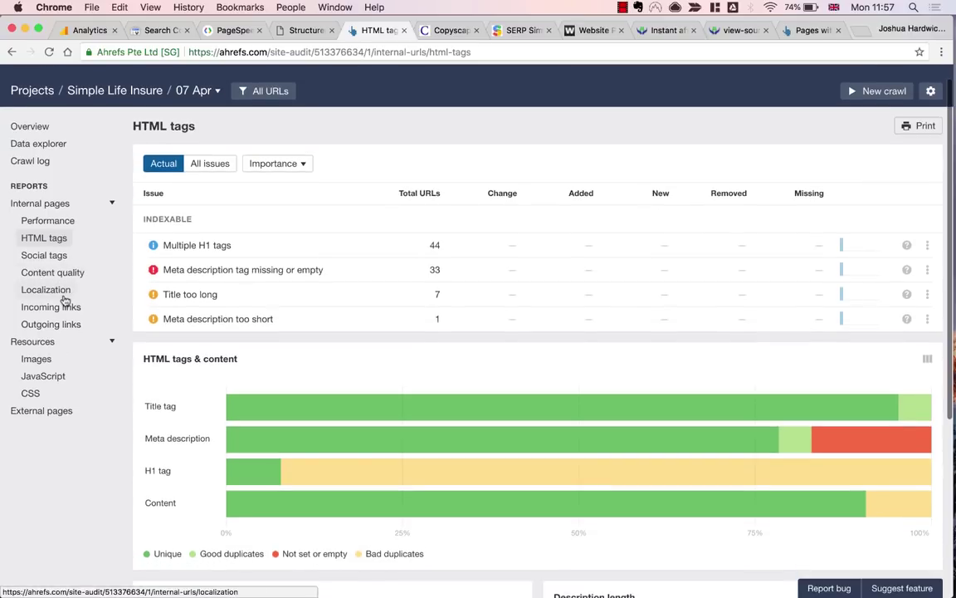
# Open the Content quality report and inspect its list of passed issues.
pyautogui.click(72, 274)
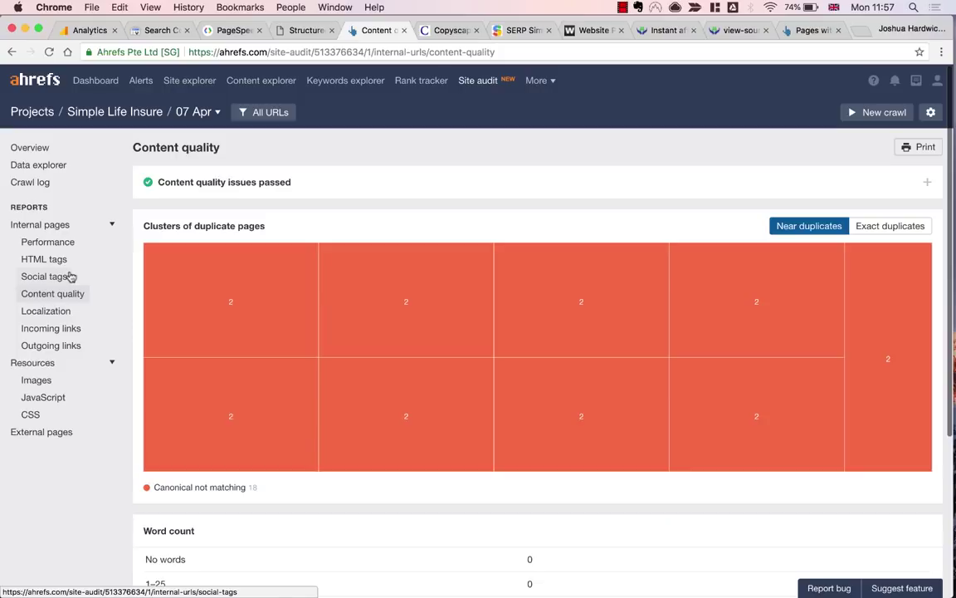
pyautogui.scroll(-1, 272, 296)
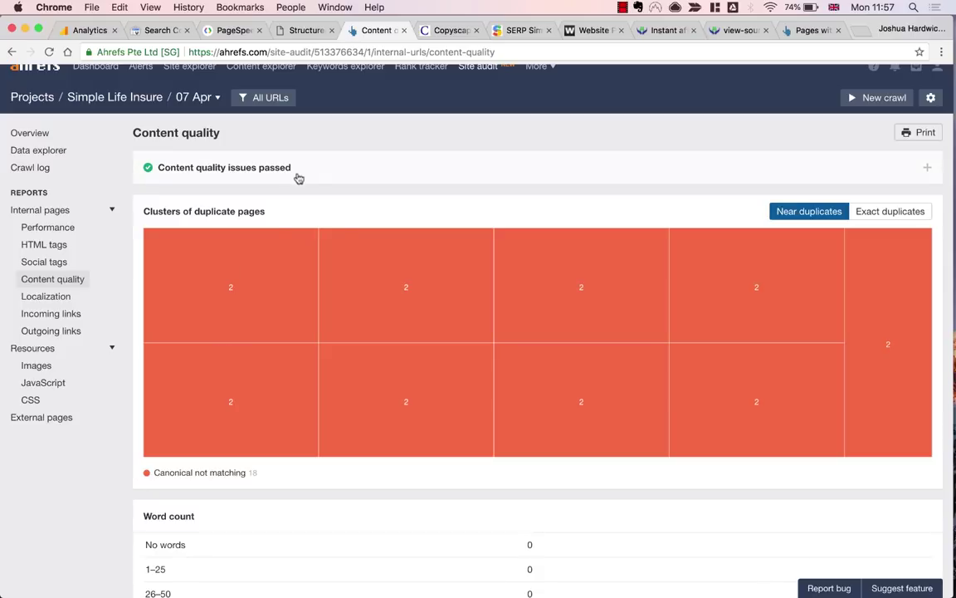
pyautogui.click(269, 160)
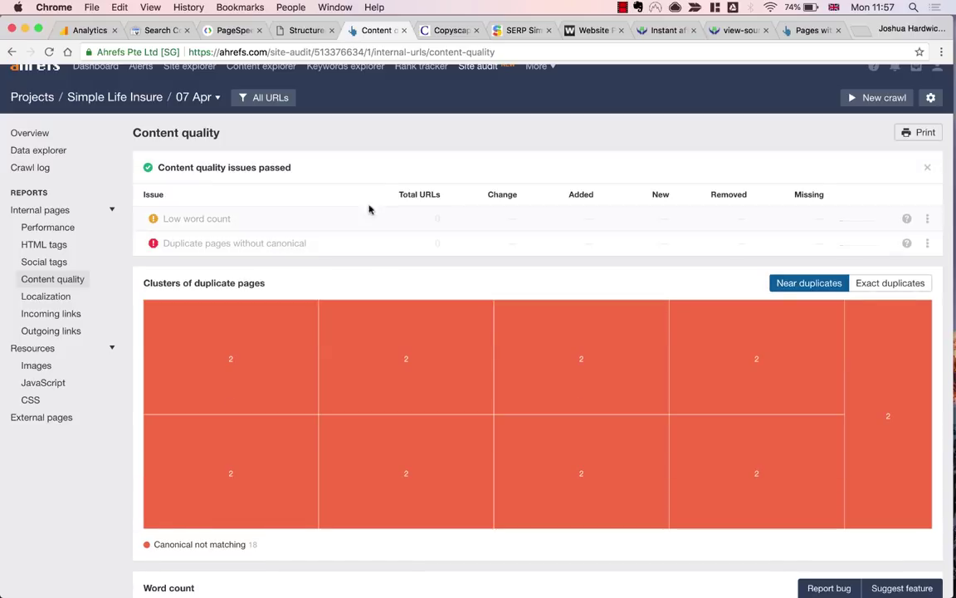
pyautogui.click(384, 177)
pyautogui.scroll(-3, 386, 181)
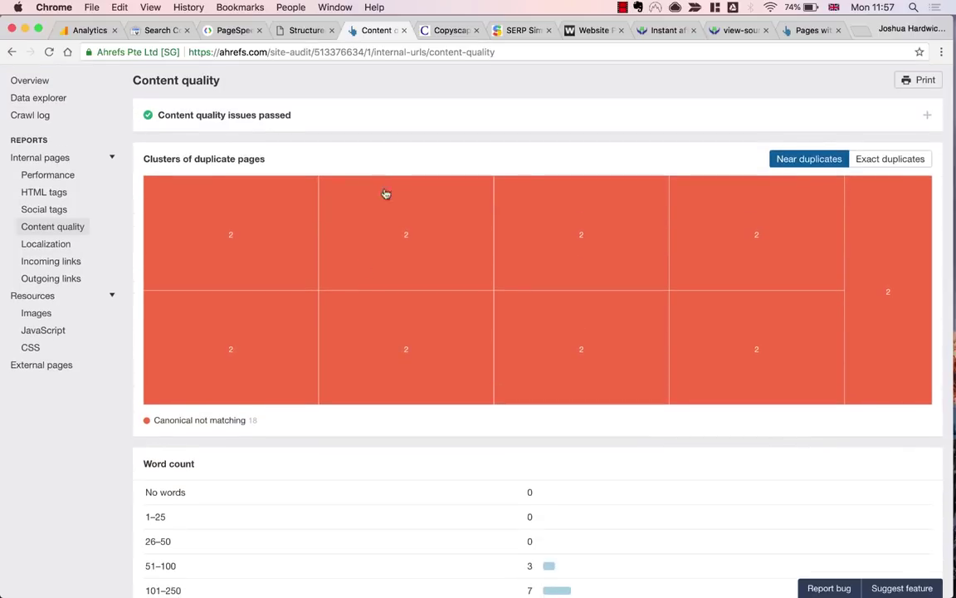
pyautogui.scroll(-3, 253, 428)
pyautogui.scroll(5, 253, 435)
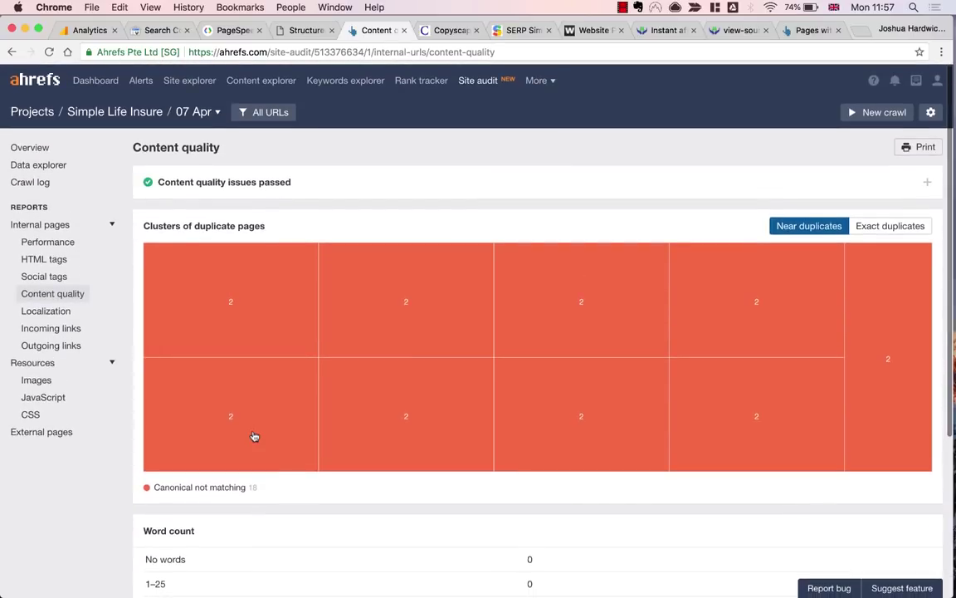
# Compare exact and near-duplicate page clusters, finding only near duplicates.
pyautogui.click(900, 233)
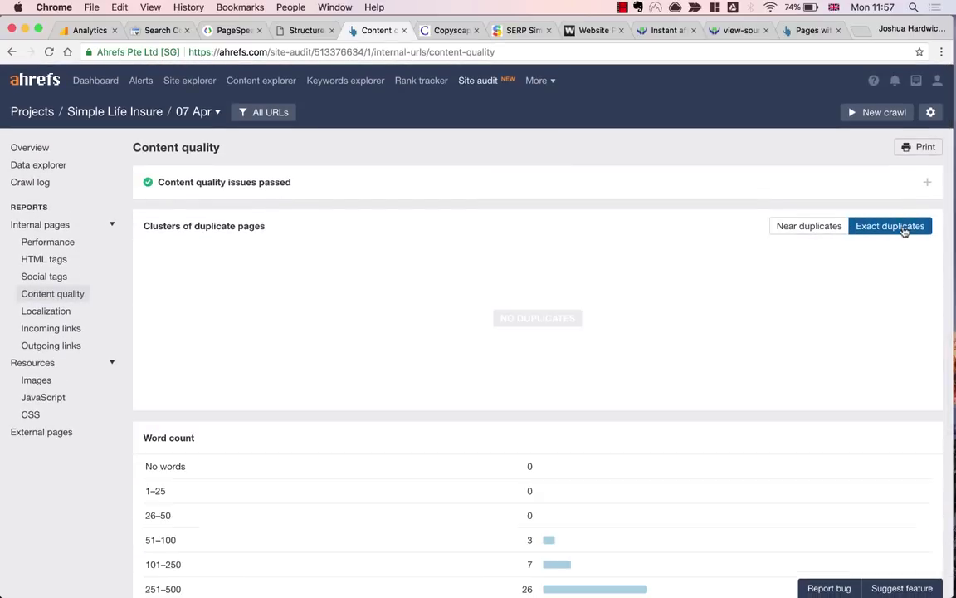
pyautogui.click(820, 226)
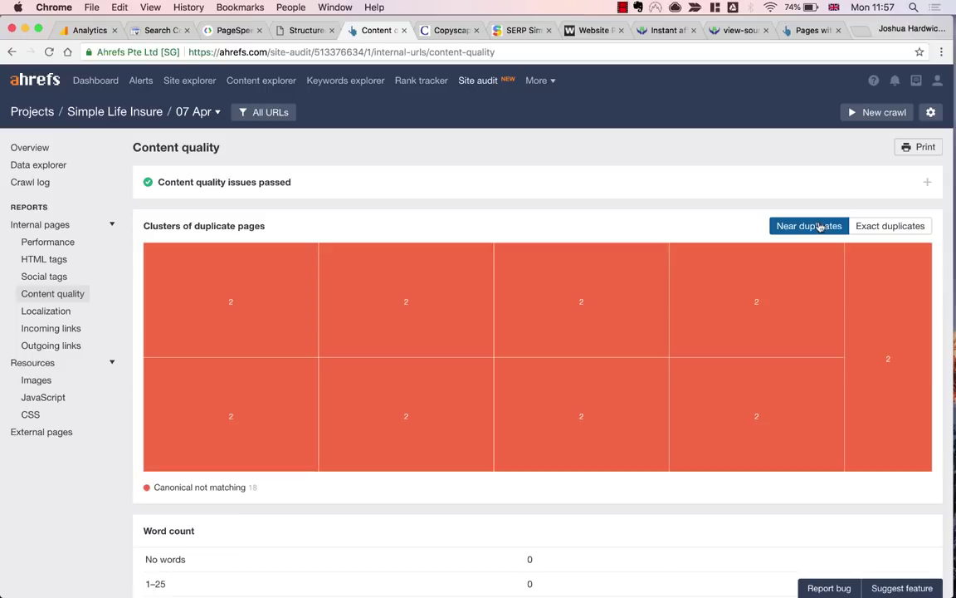
pyautogui.click(292, 193)
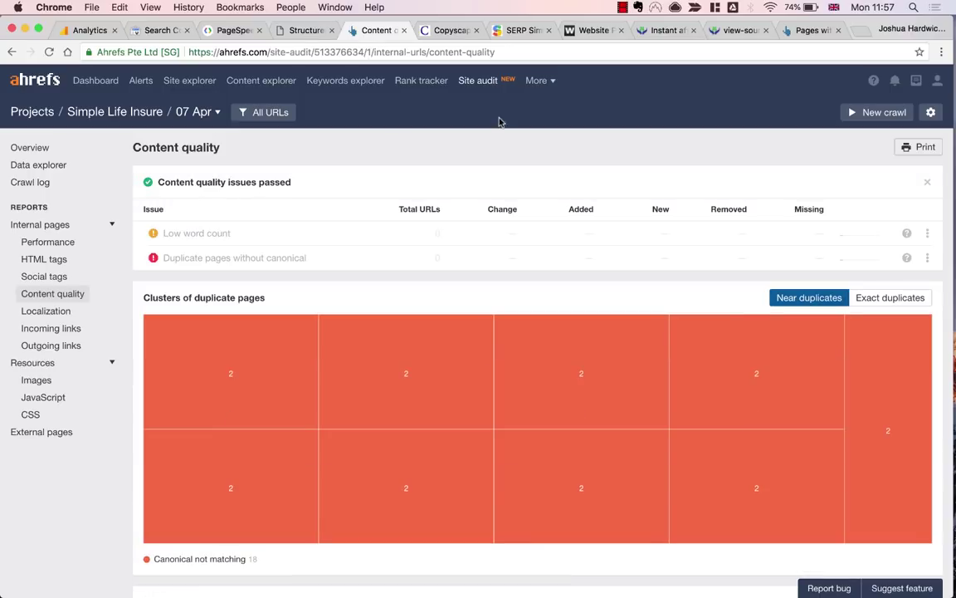
pyautogui.click(454, 30)
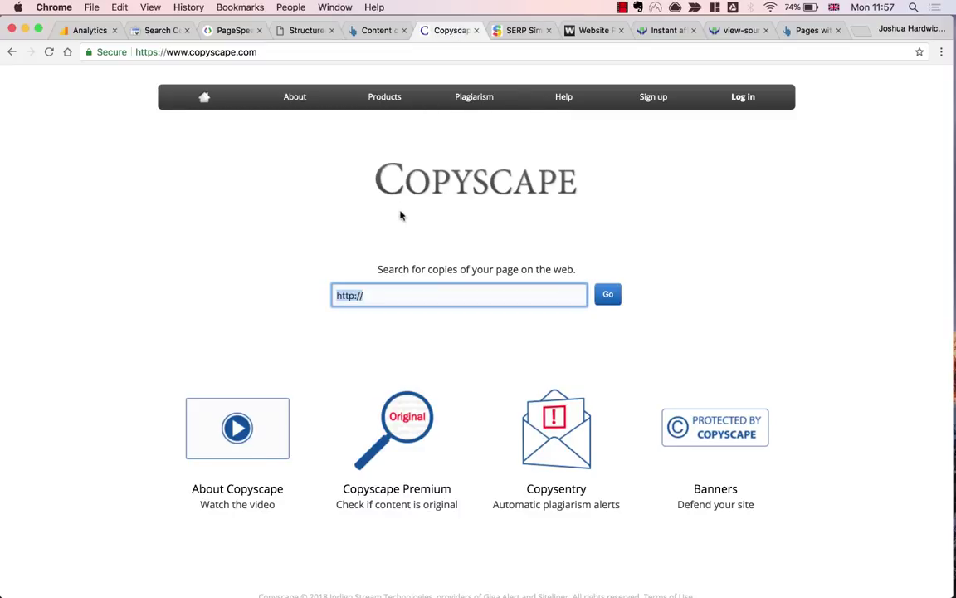
# Search Copyscape for copies of simplelifeinsure.com, finding 5 matching pages on other insurance sites.
pyautogui.write('simple')
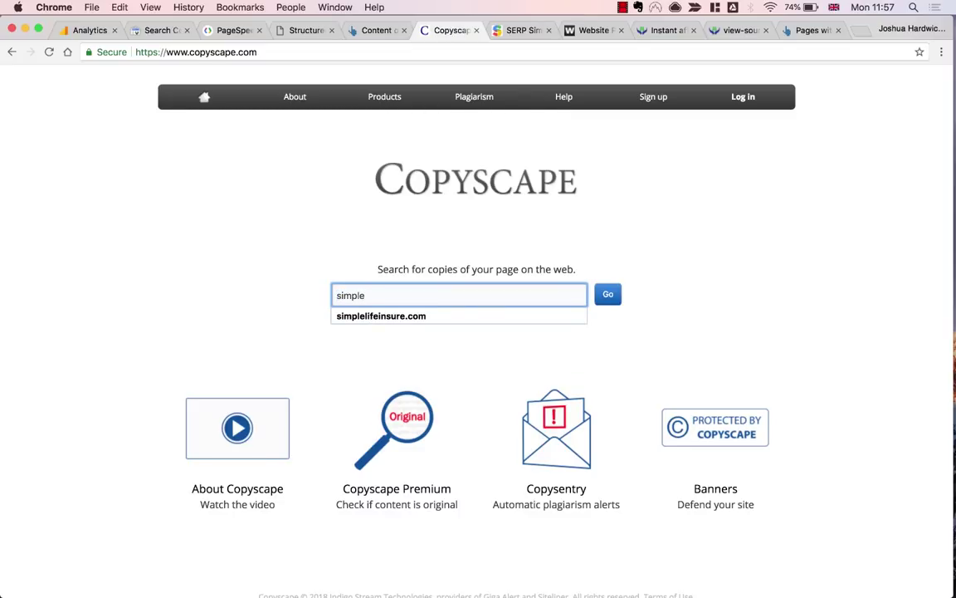
pyautogui.write('lifeinsure.com')
pyautogui.press('Return')
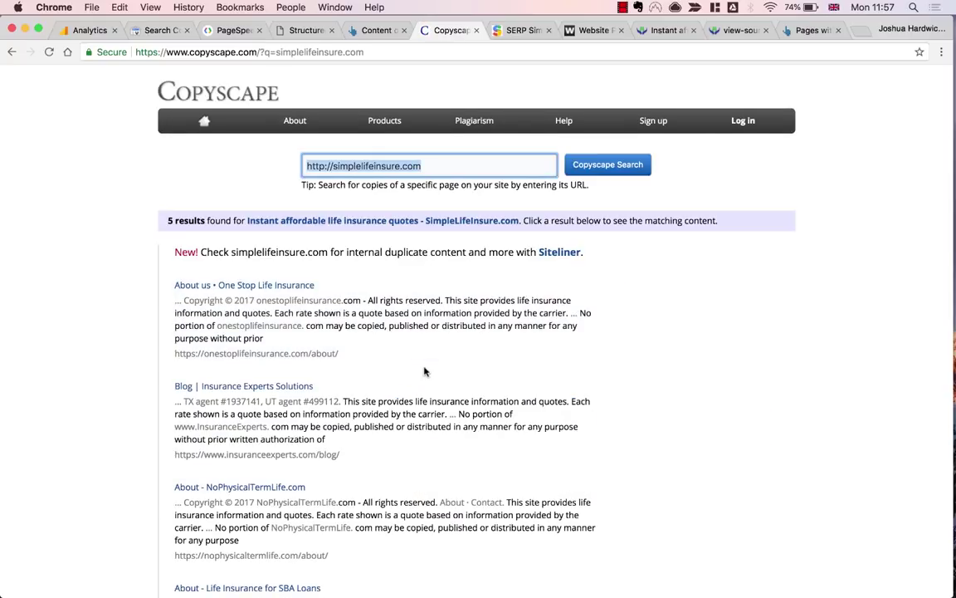
pyautogui.scroll(-3, 421, 371)
pyautogui.scroll(-1, 425, 371)
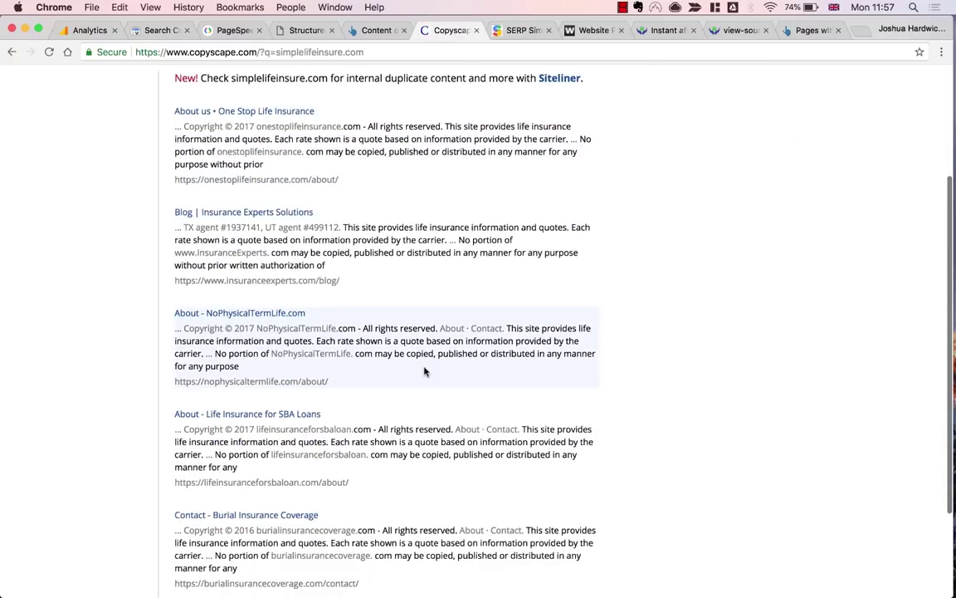
pyautogui.scroll(-3, 439, 305)
pyautogui.scroll(5, 440, 298)
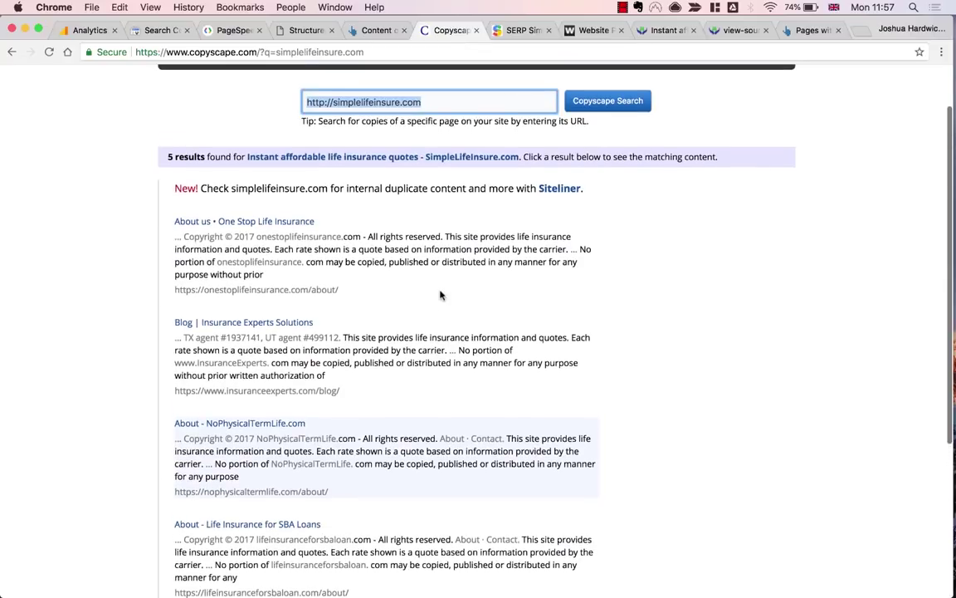
pyautogui.scroll(2, 503, 282)
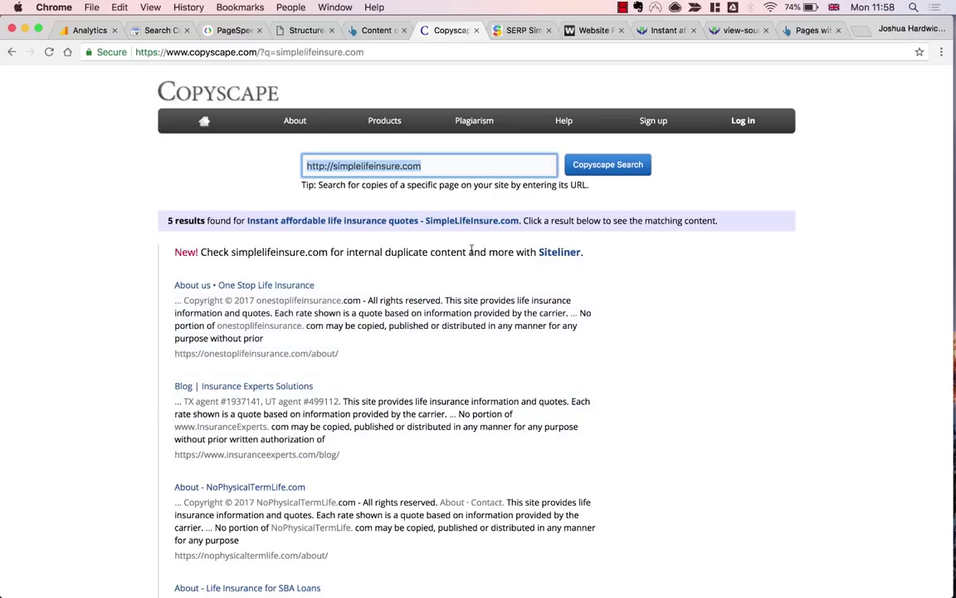
pyautogui.click(510, 168)
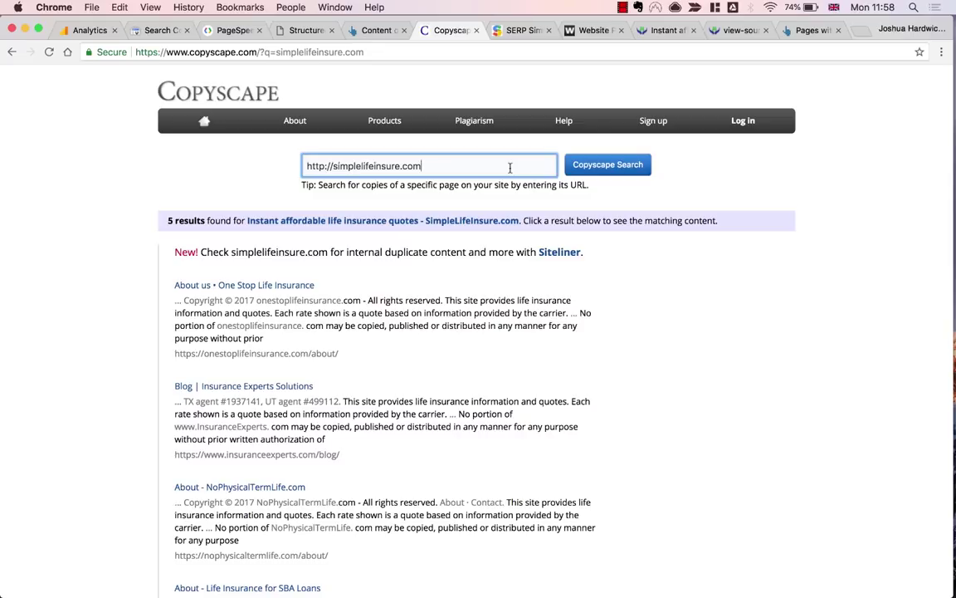
pyautogui.scroll(-3, 509, 167)
pyautogui.scroll(3, 509, 168)
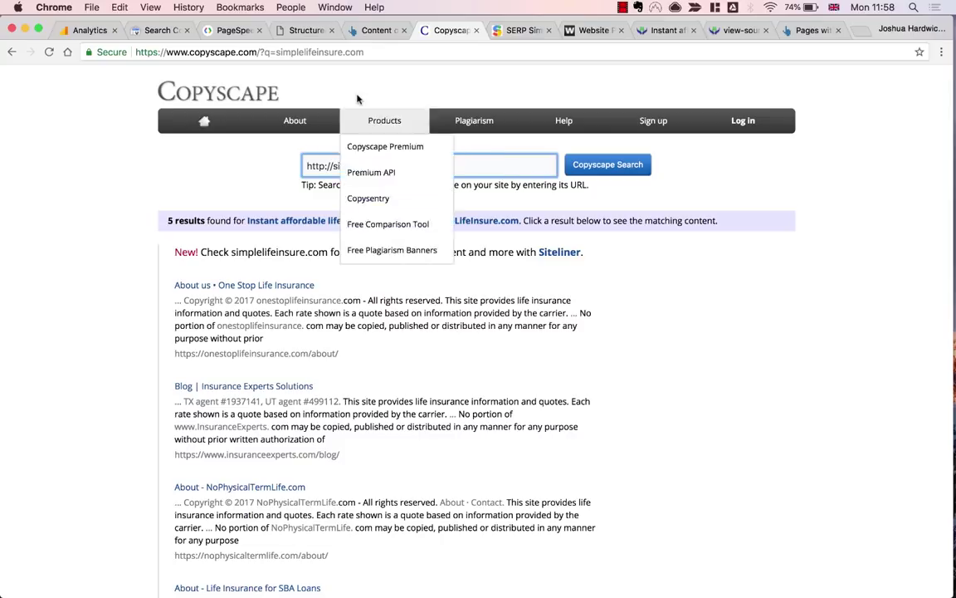
pyautogui.click(377, 30)
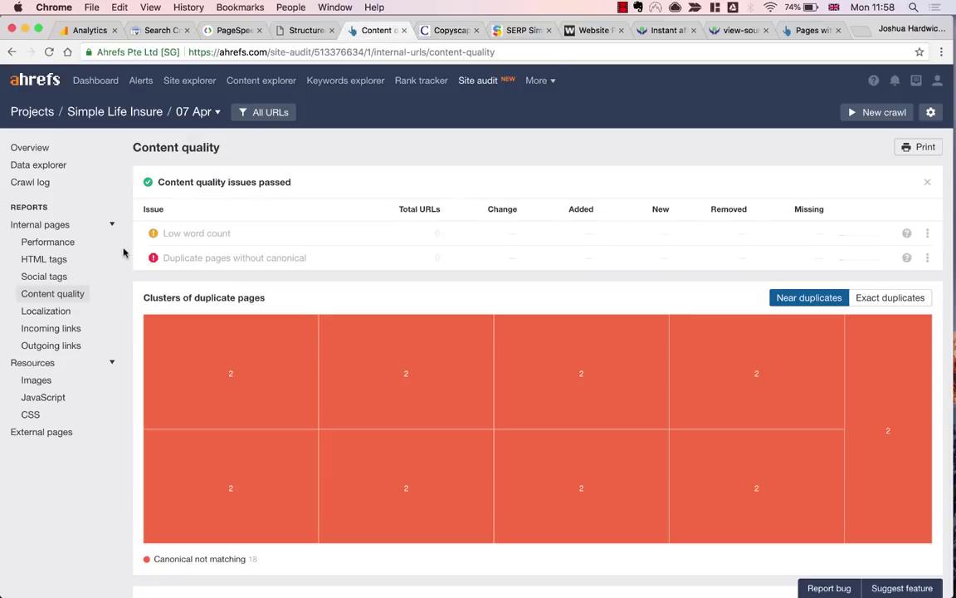
# Scroll through the Content quality report to review the word-count breakdown.
pyautogui.scroll(-1, 112, 249)
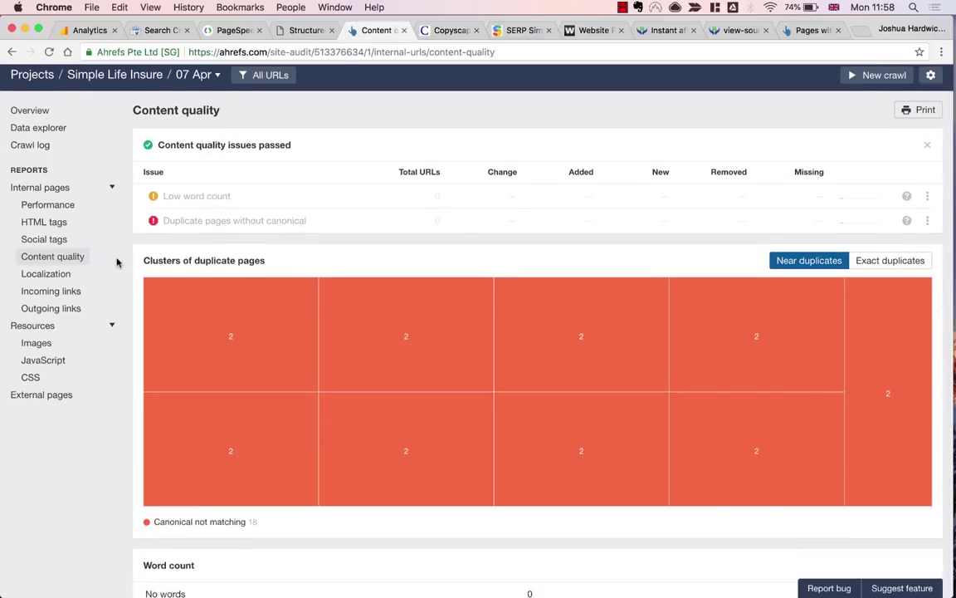
pyautogui.scroll(1, 116, 262)
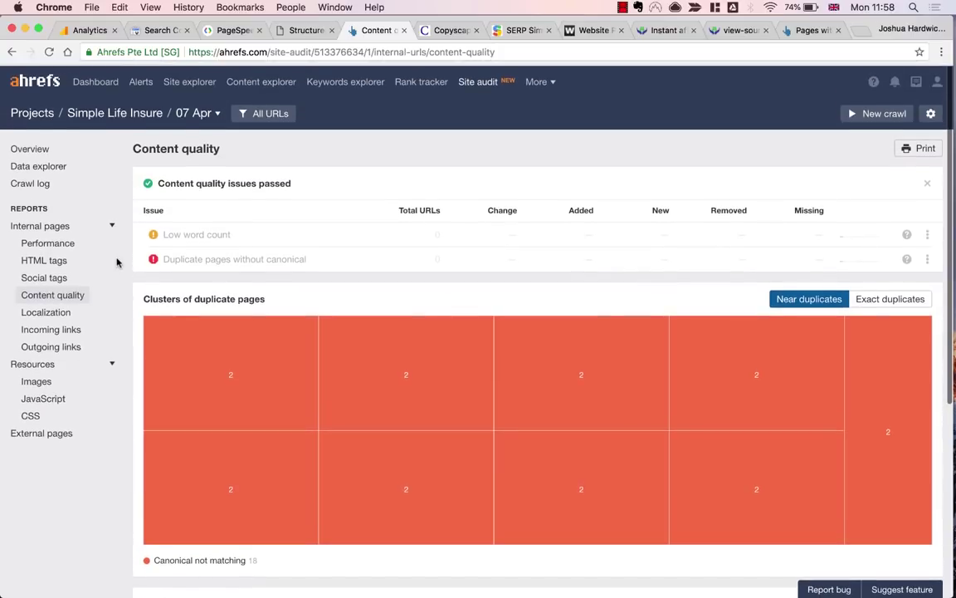
pyautogui.scroll(-1, 117, 263)
pyautogui.scroll(1, 116, 263)
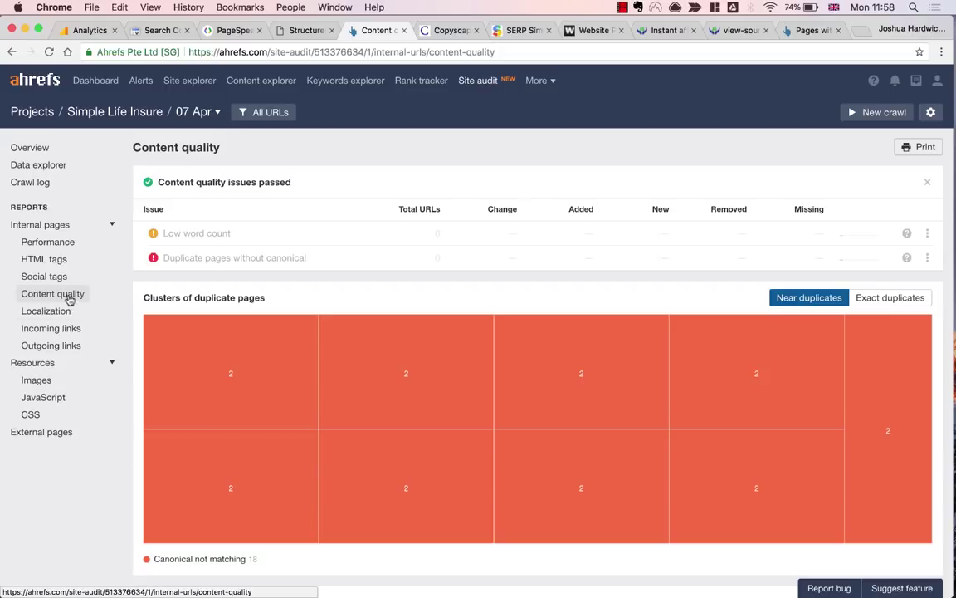
pyautogui.scroll(-5, 117, 367)
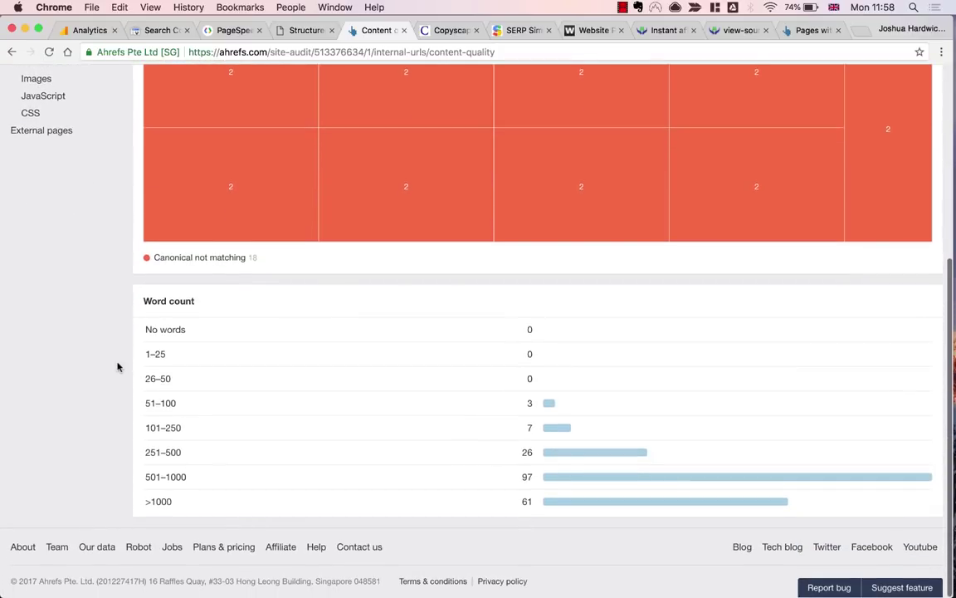
pyautogui.scroll(5, 117, 367)
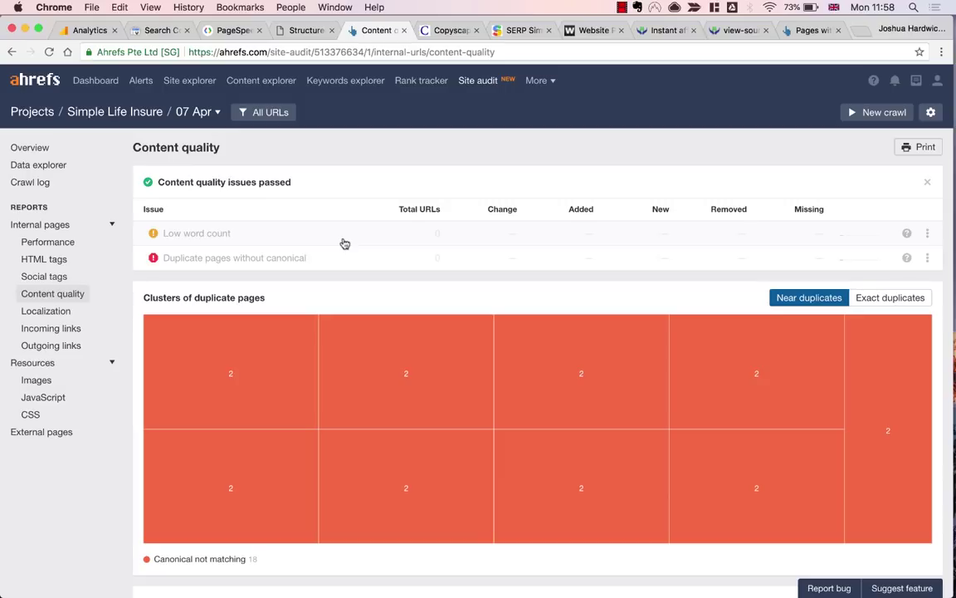
# Run PageSpeed Insights on simplelifeinsure.com, getting a Medium 69/100 mobile optimization score.
pyautogui.click(231, 30)
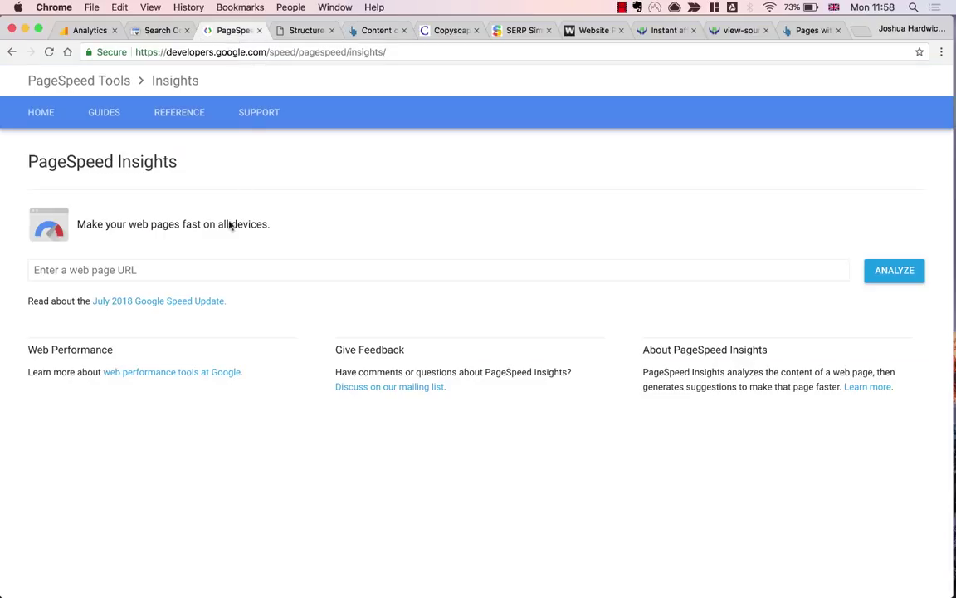
pyautogui.click(207, 265)
pyautogui.write('simplel')
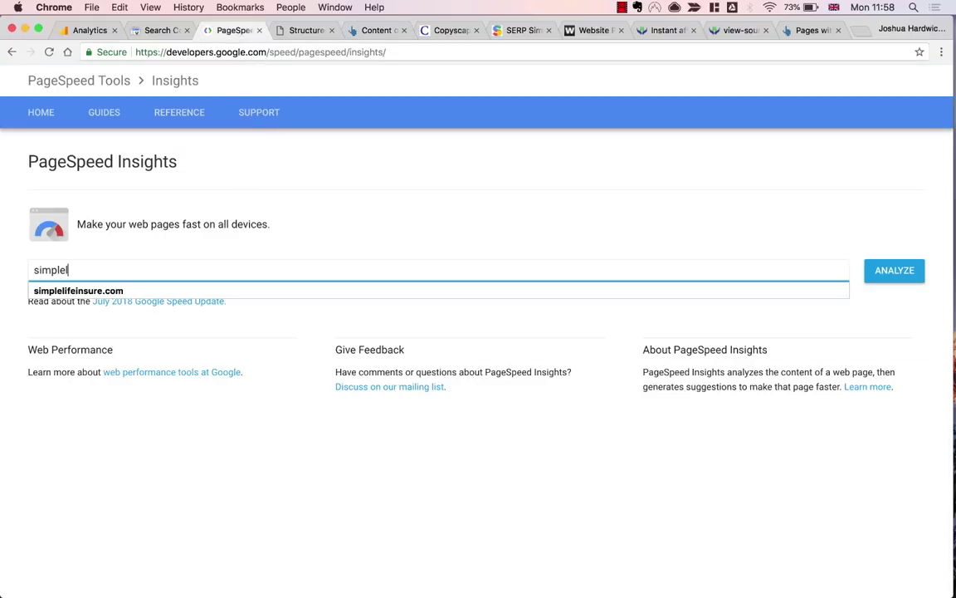
pyautogui.write('ifeinsure.com')
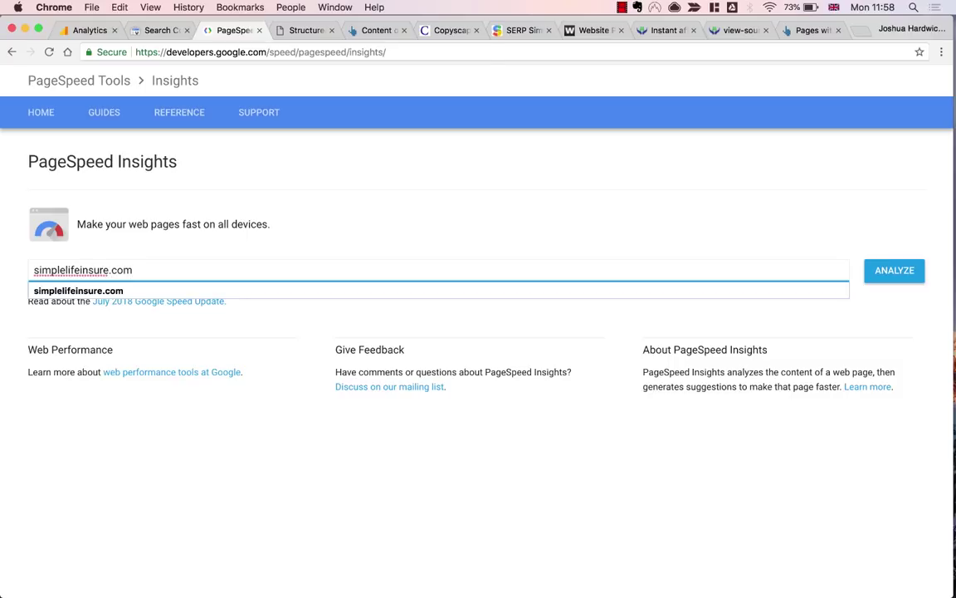
pyautogui.press('Return')
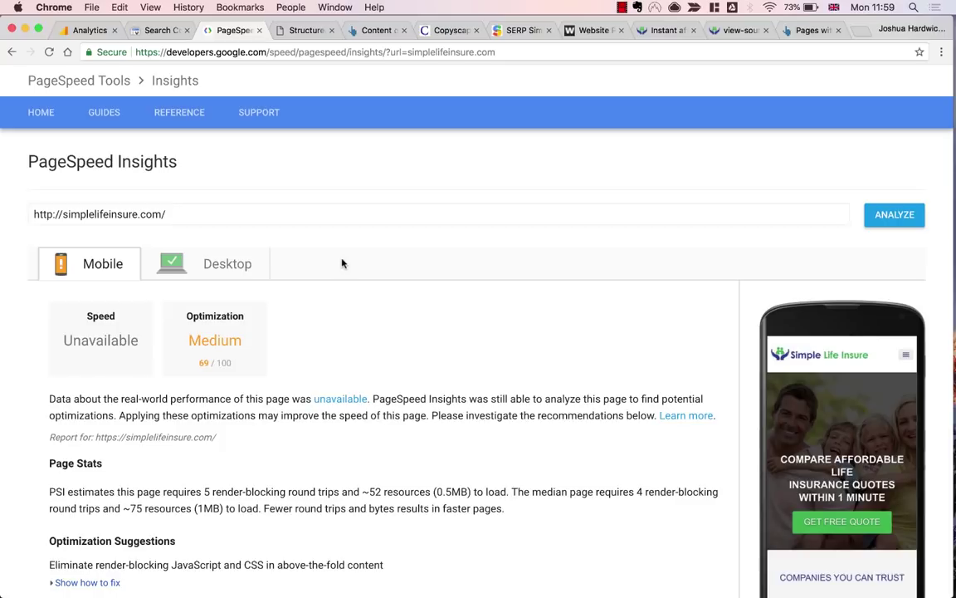
pyautogui.click(379, 30)
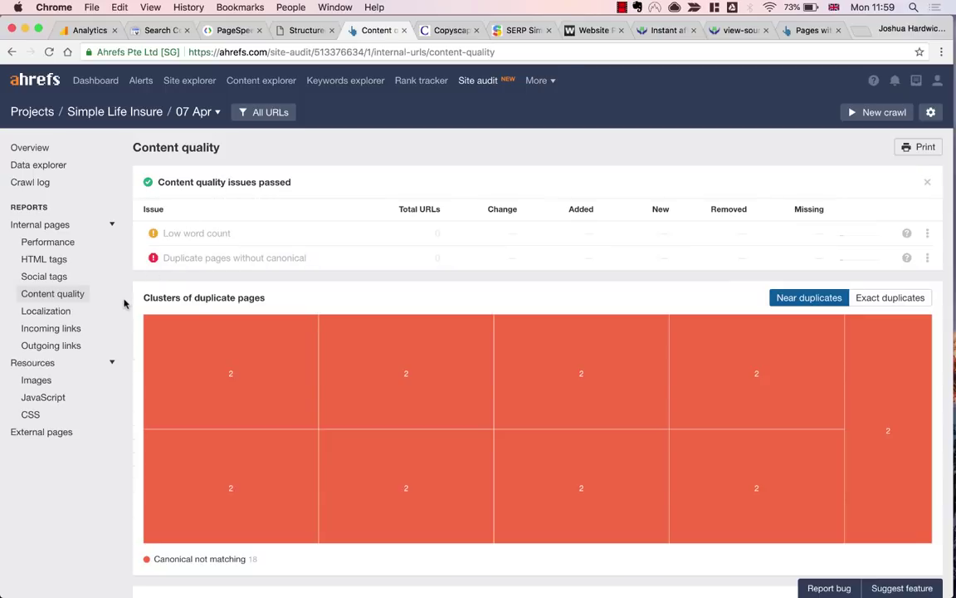
# Open the Performance report and list the 88 URLs flagged as Slow page.
pyautogui.click(55, 242)
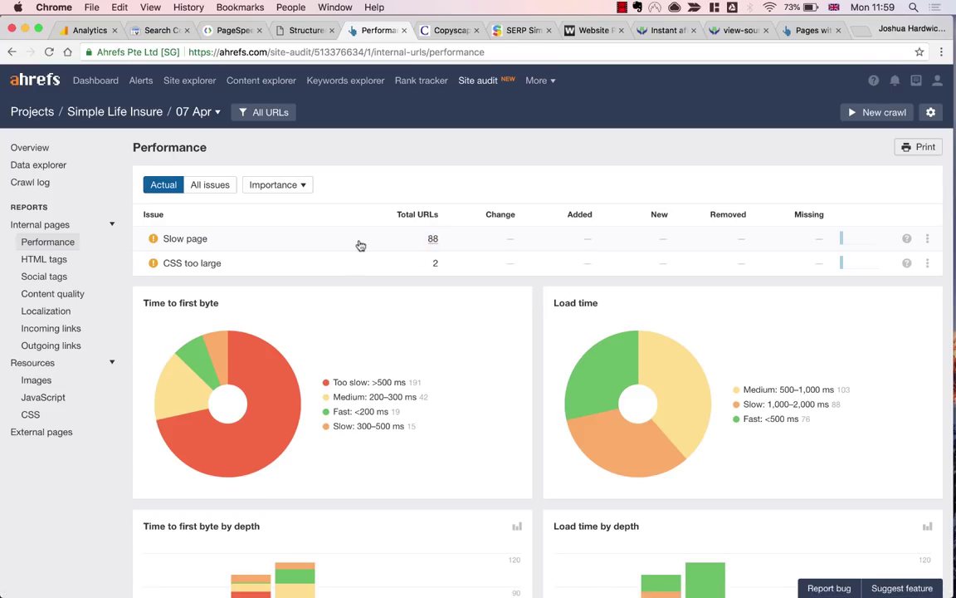
pyautogui.click(361, 246)
pyautogui.scroll(-3, 360, 244)
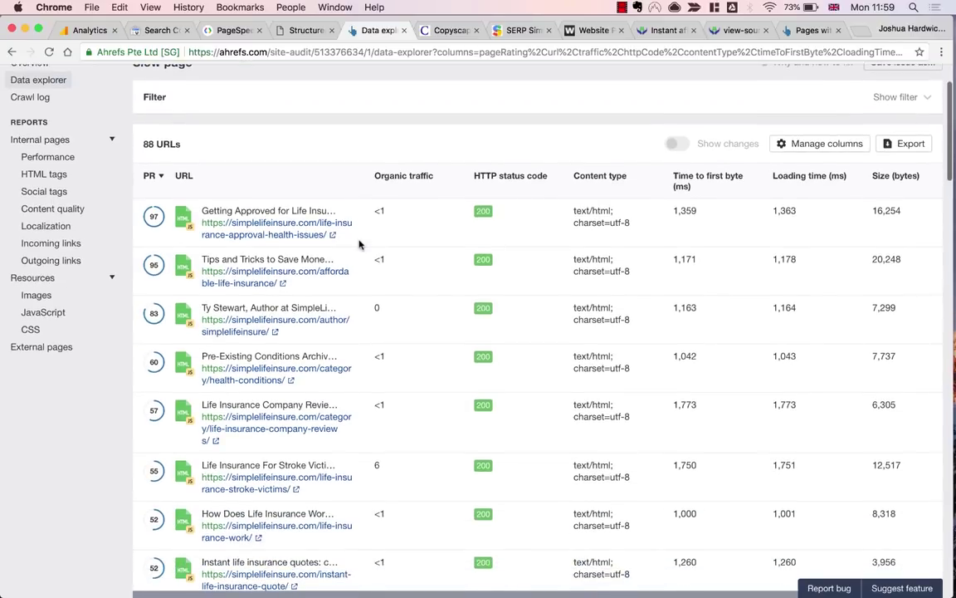
pyautogui.scroll(-10, 359, 244)
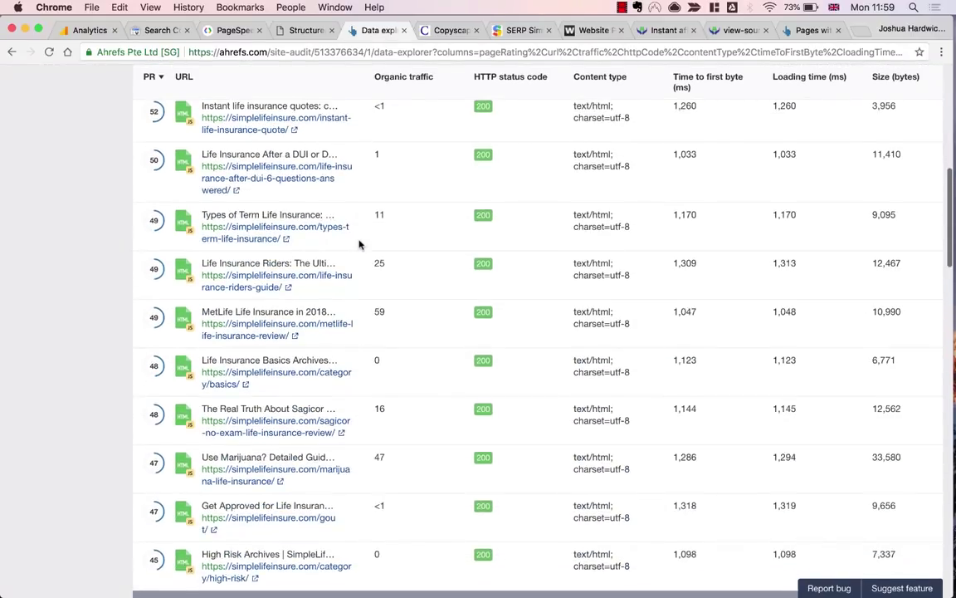
pyautogui.scroll(-3, 359, 244)
pyautogui.scroll(3, 360, 244)
pyautogui.scroll(-6, 359, 244)
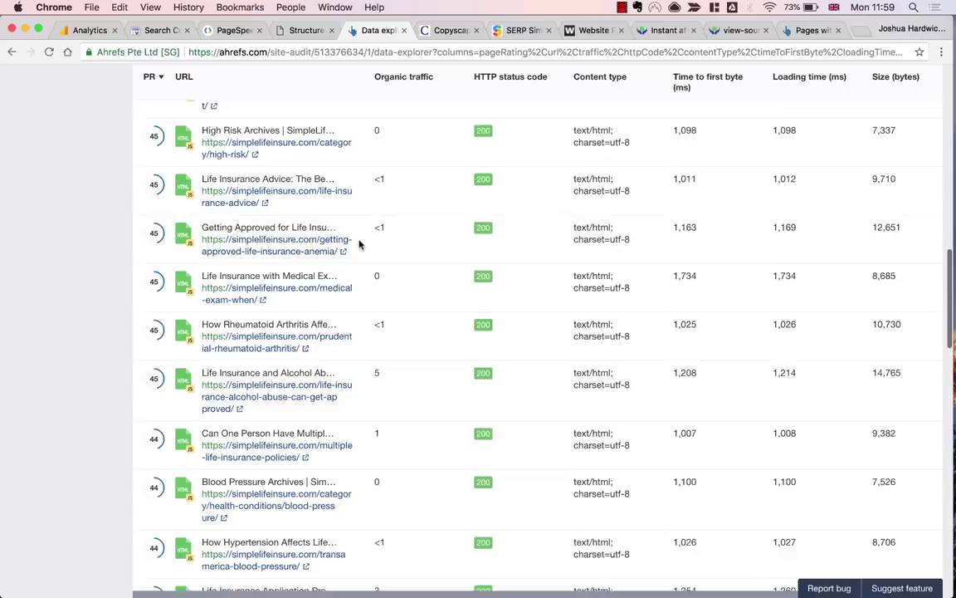
pyautogui.scroll(15, 360, 244)
pyautogui.scroll(-3, 359, 244)
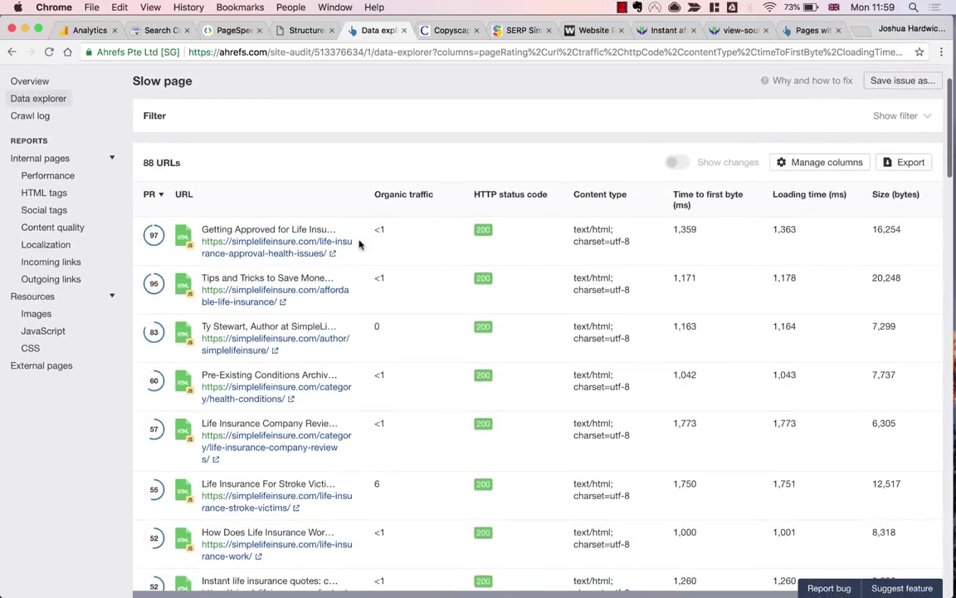
pyautogui.scroll(2, 360, 244)
# Sort the slow pages by organic traffic.
pyautogui.click(410, 264)
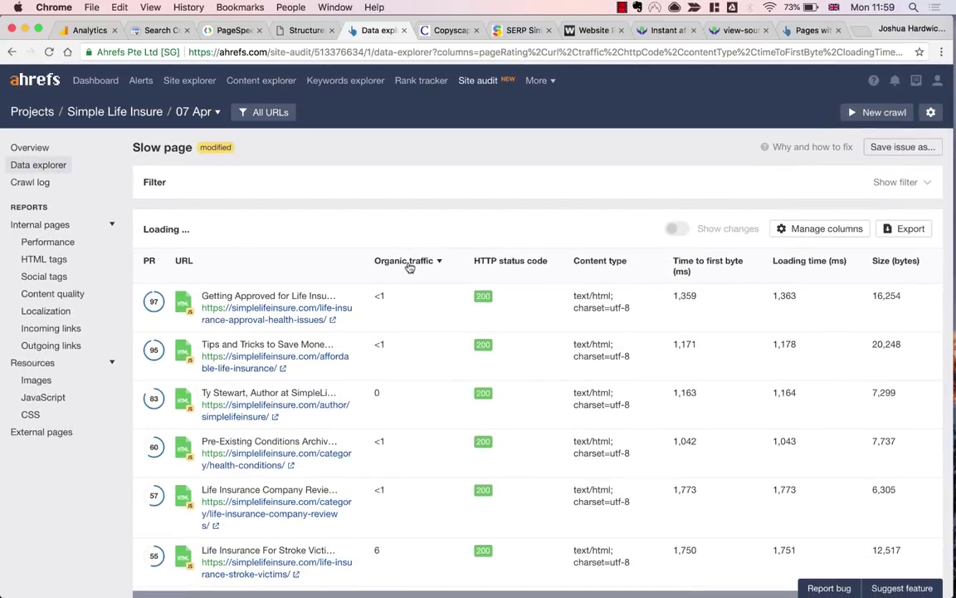
pyautogui.scroll(-1, 409, 267)
pyautogui.scroll(1, 409, 267)
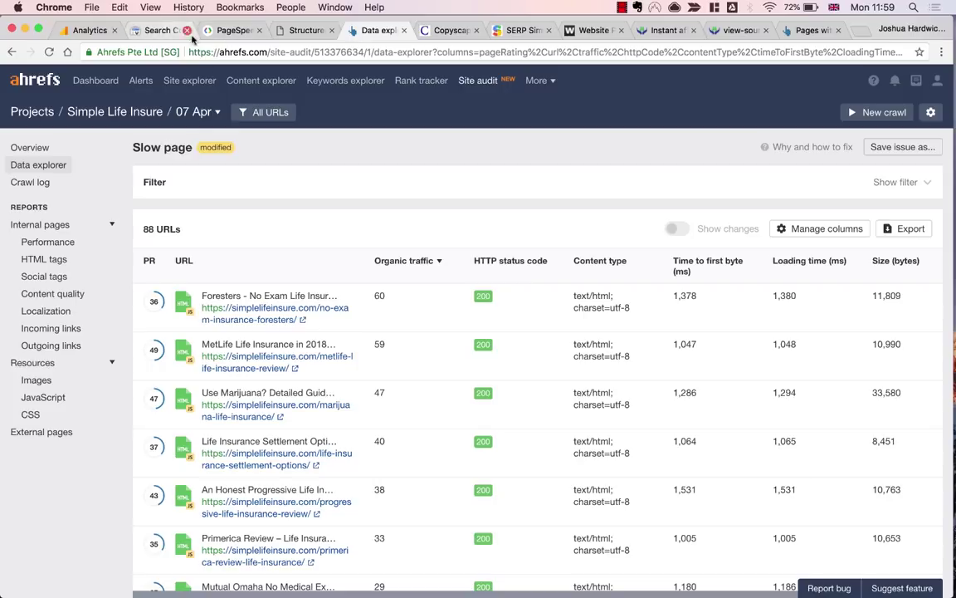
pyautogui.click(297, 34)
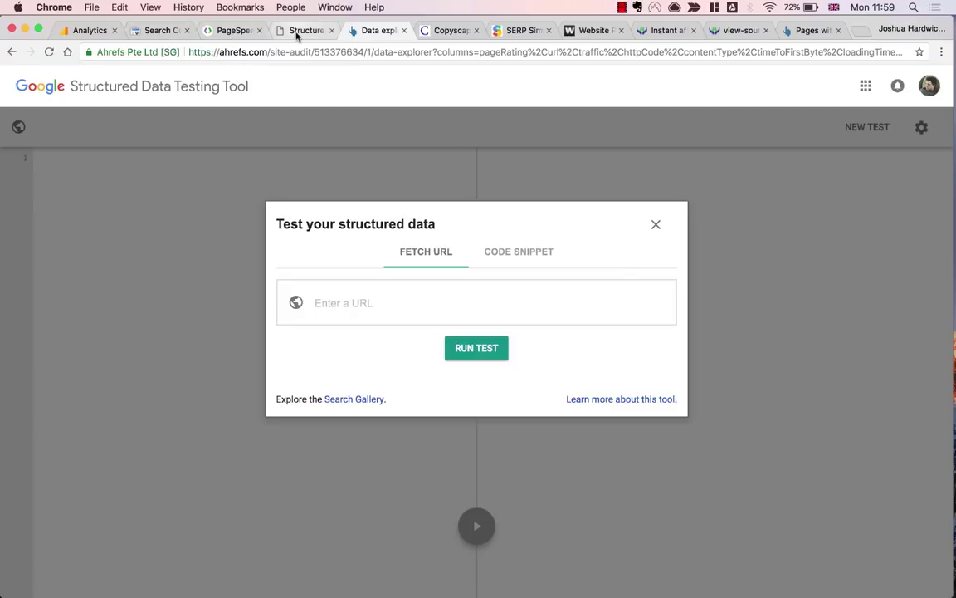
# Search for 'pizza dough recipe' and look through the results.
pyautogui.click(320, 302)
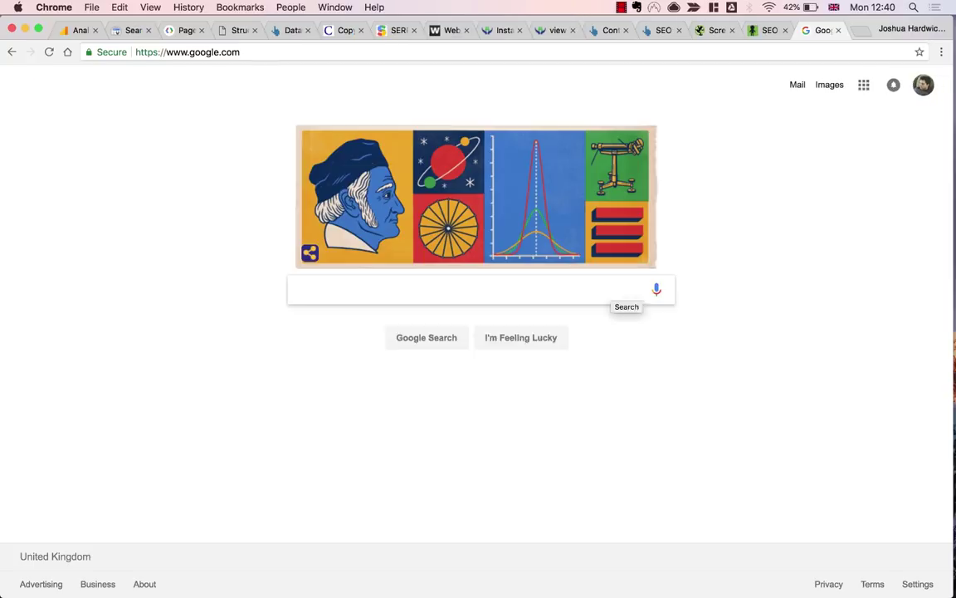
pyautogui.write('pizza d')
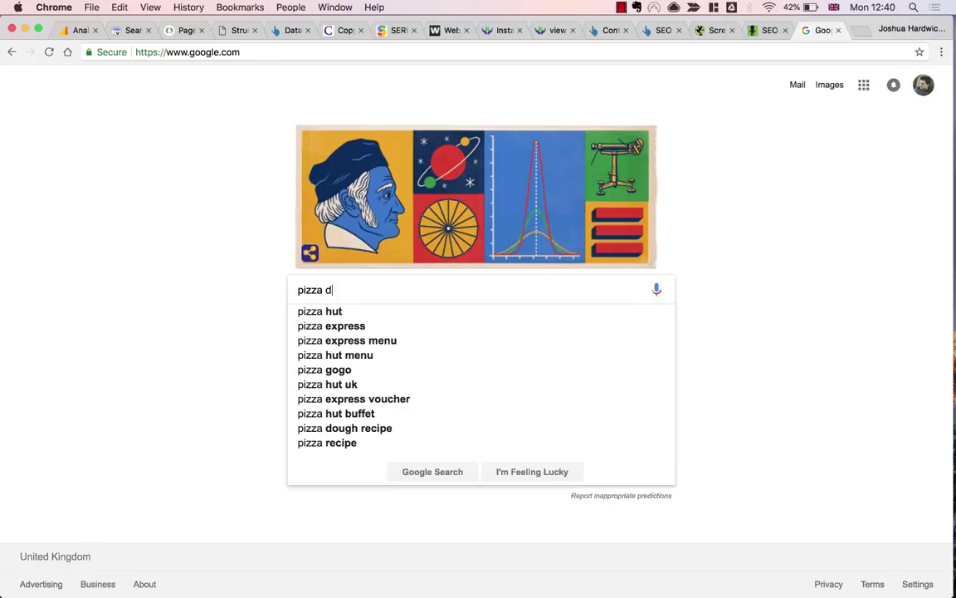
pyautogui.write('ough recipe')
pyautogui.press('Return')
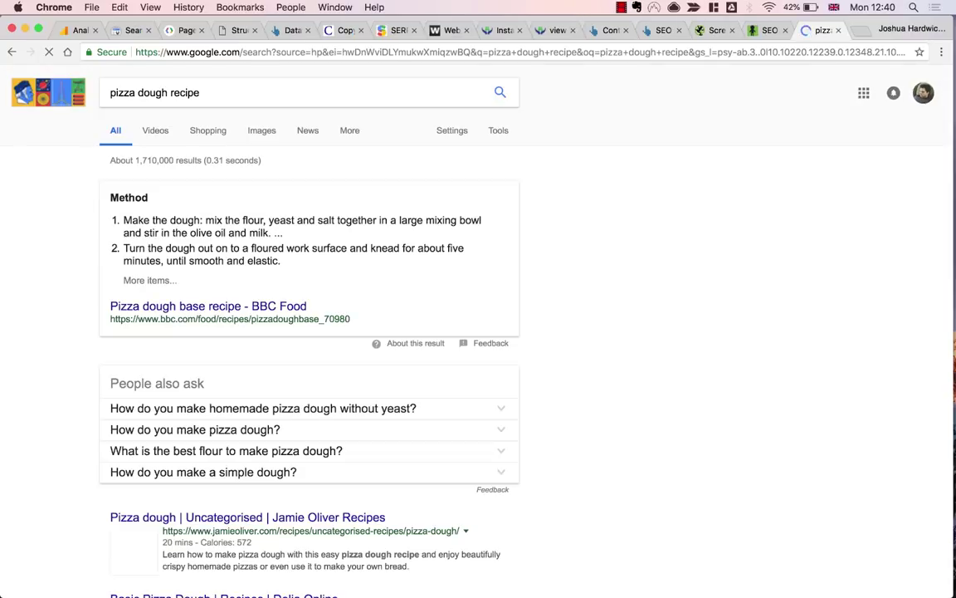
pyautogui.scroll(-10, 517, 345)
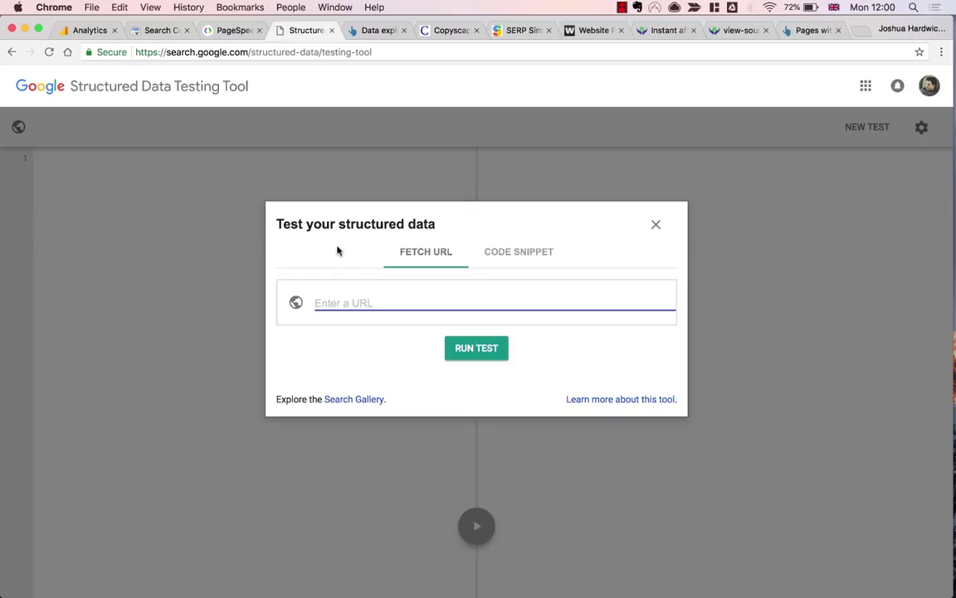
# Run a structured data test on simplelifeinsure.com.
pyautogui.write('simplelifeinsure.com')
pyautogui.press('Return')
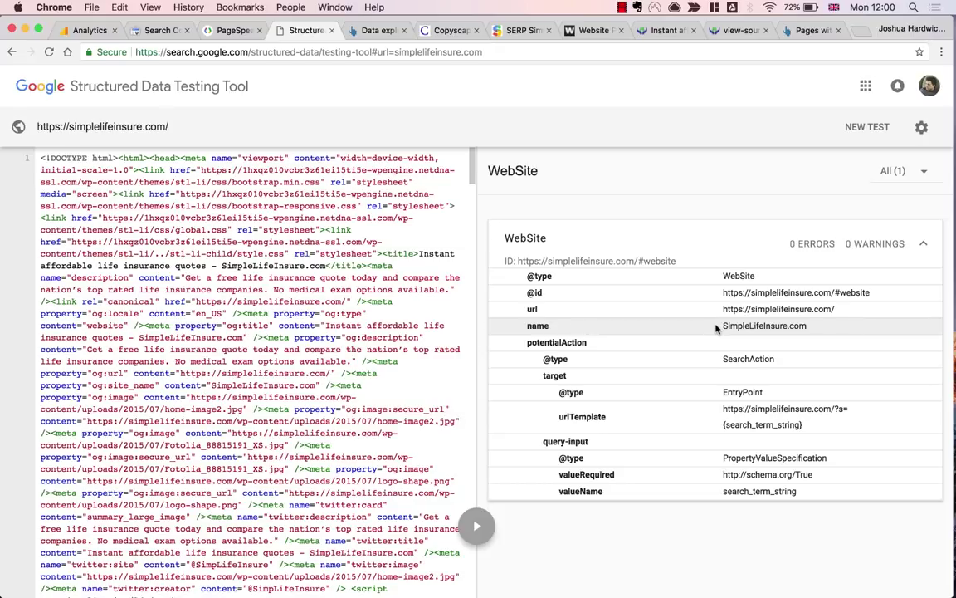
# Start a new test on the pasted marthastewart.com basic pizza dough URL.
pyautogui.click(868, 131)
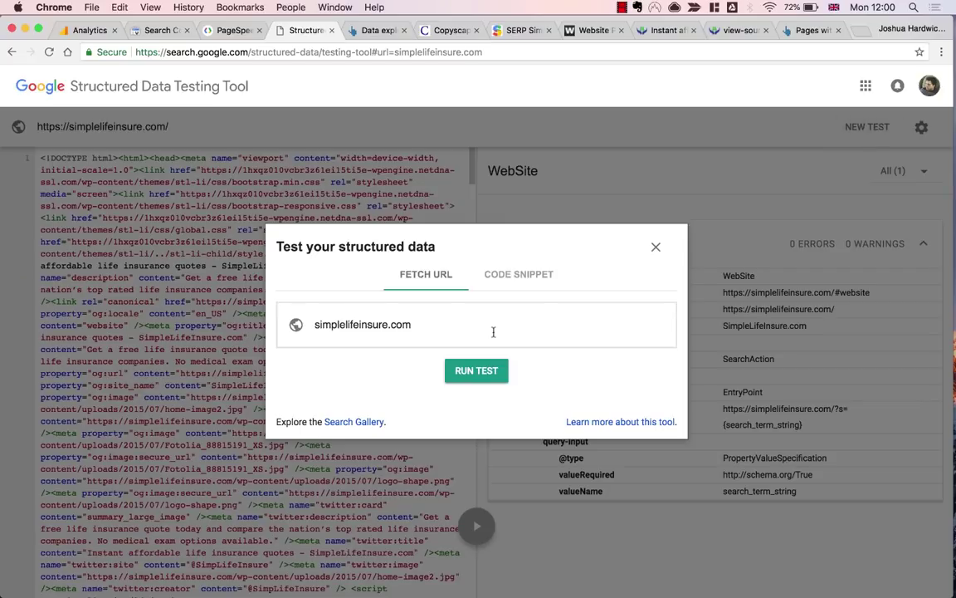
pyautogui.click(459, 324)
pyautogui.hotkey('ctrl', 'a')
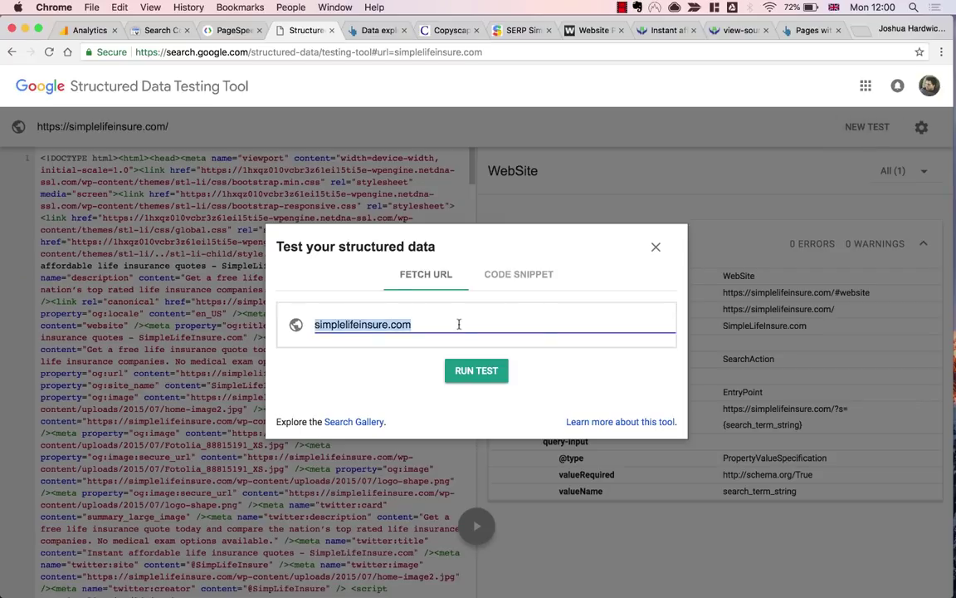
pyautogui.write('https://www.marthastewart.com/332275/basic-pizza-dough')
pyautogui.click(471, 373)
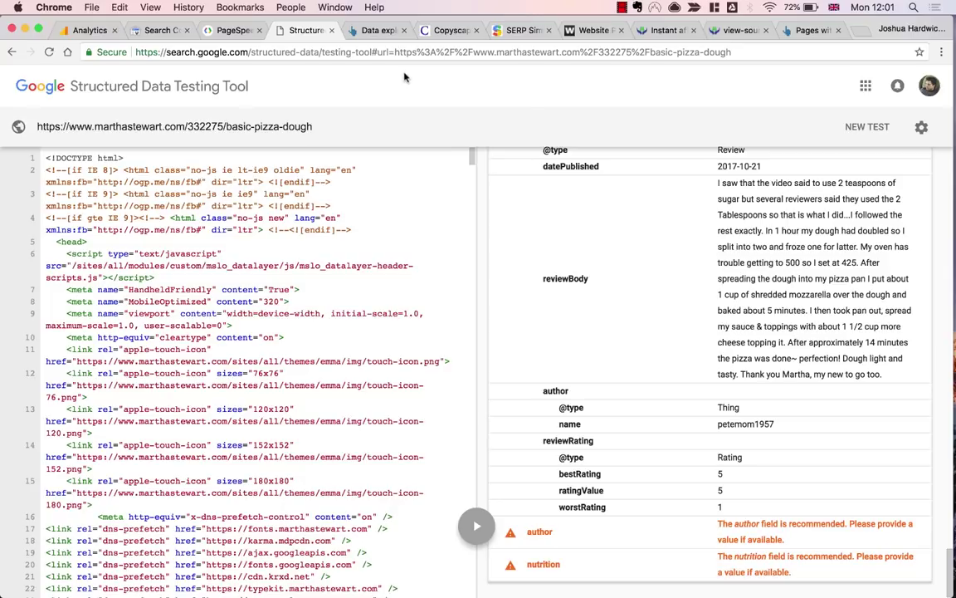
# Open the Ahrefs Blog in a new tab and copy its address.
pyautogui.click(866, 35)
pyautogui.write('ahrefs.com')
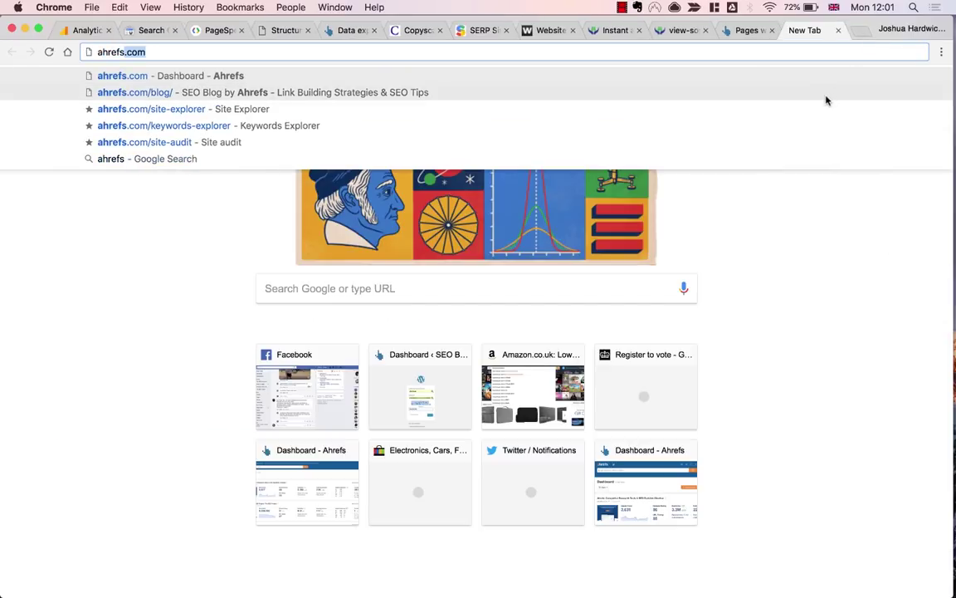
pyautogui.click(826, 97)
pyautogui.click(811, 57)
pyautogui.press('super+c')
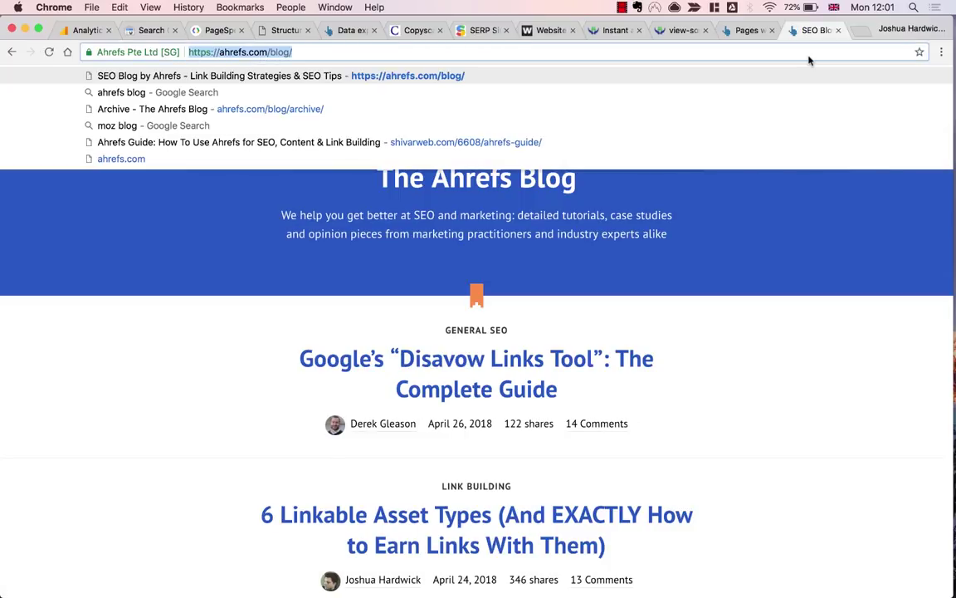
pyautogui.click(794, 298)
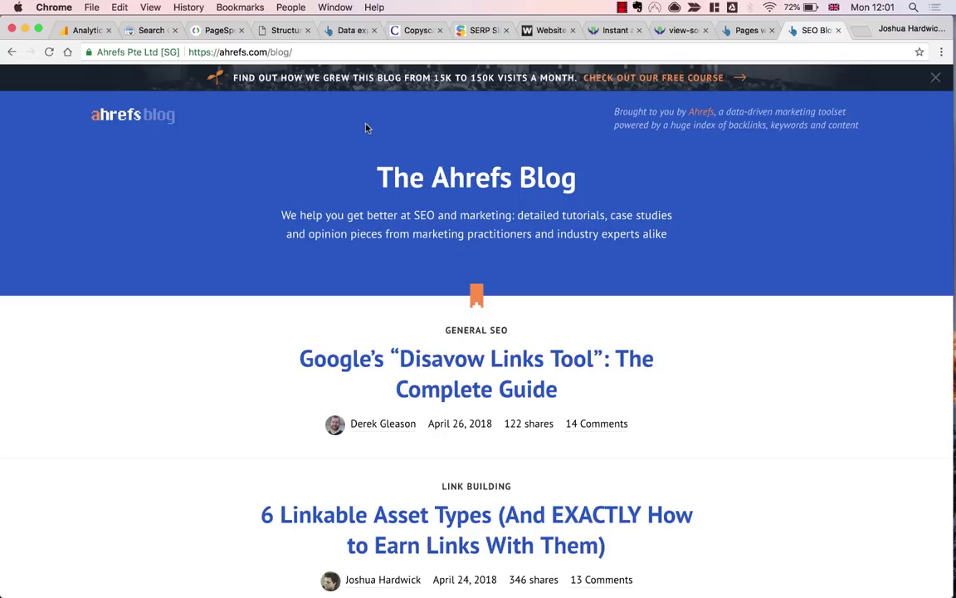
pyautogui.scroll(-3, 366, 127)
pyautogui.scroll(3, 367, 128)
# Replace the Site Explorer target with ahrefs.com/blog/ in Prefix mode and search.
pyautogui.click(723, 36)
pyautogui.moveTo(158, 107); pyautogui.dragTo(214, 105)
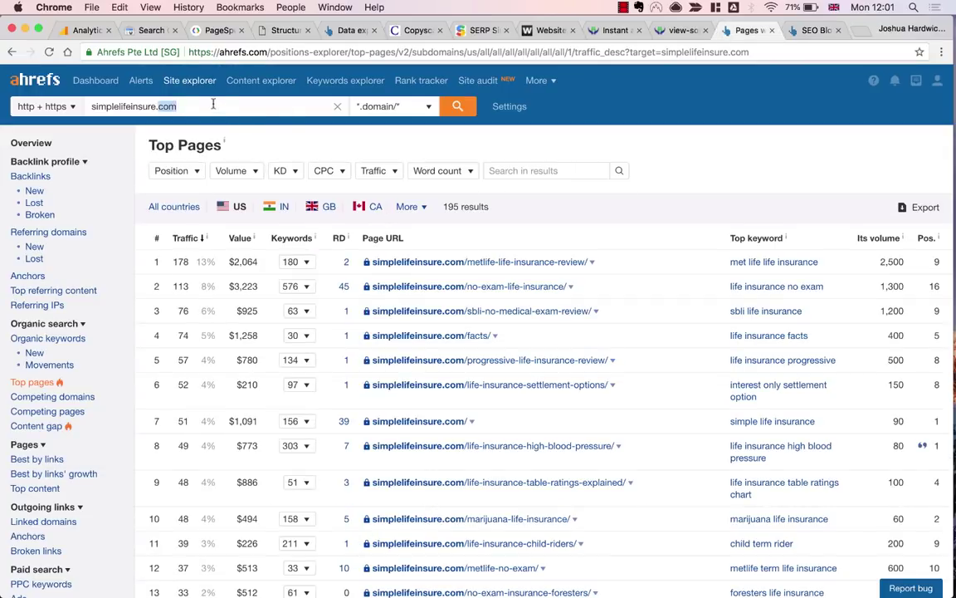
pyautogui.press('super+a')
pyautogui.press('super+v')
pyautogui.press('Return')
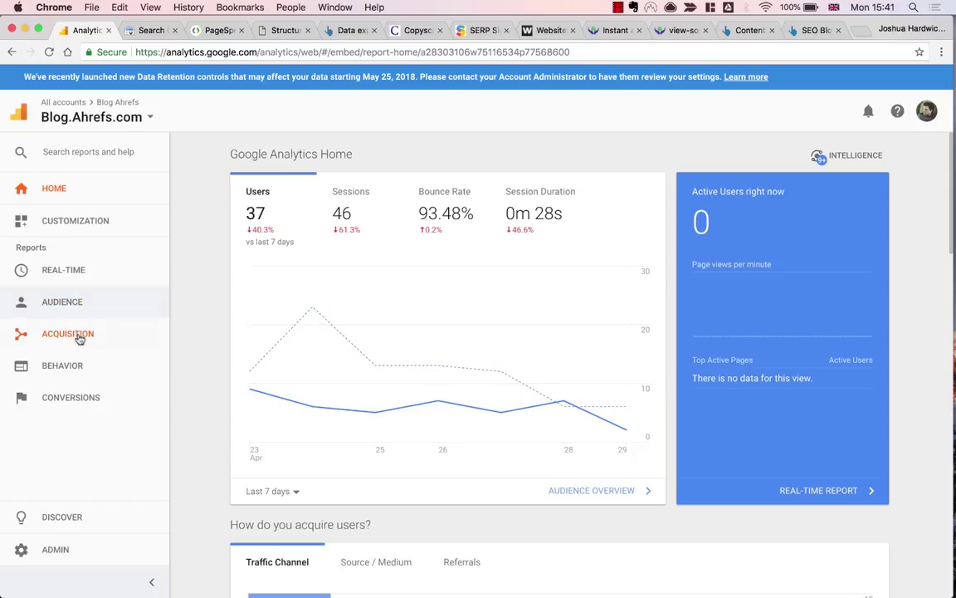
# Open Organic Search traffic from the Acquisition Overview report.
pyautogui.click(79, 335)
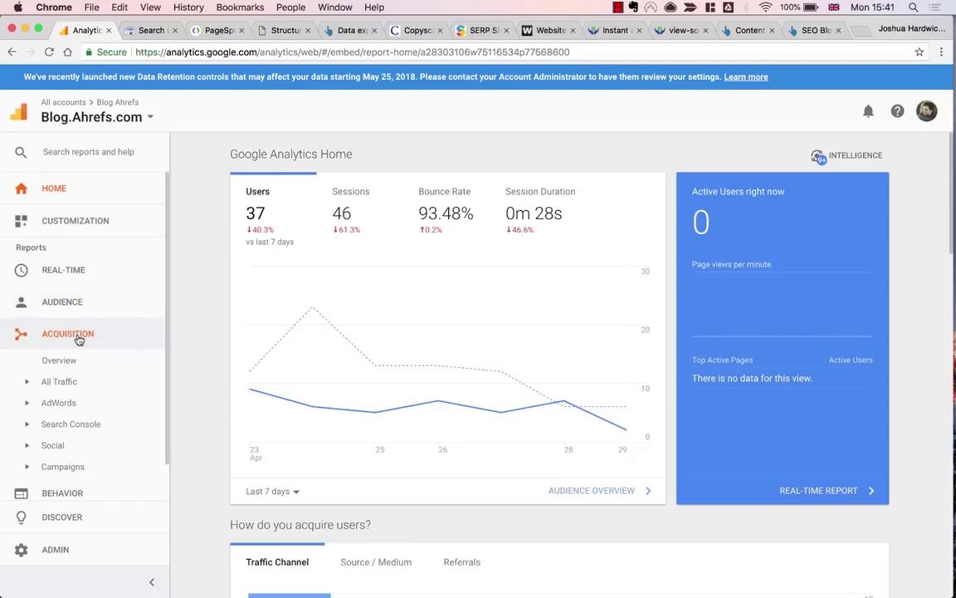
pyautogui.click(71, 360)
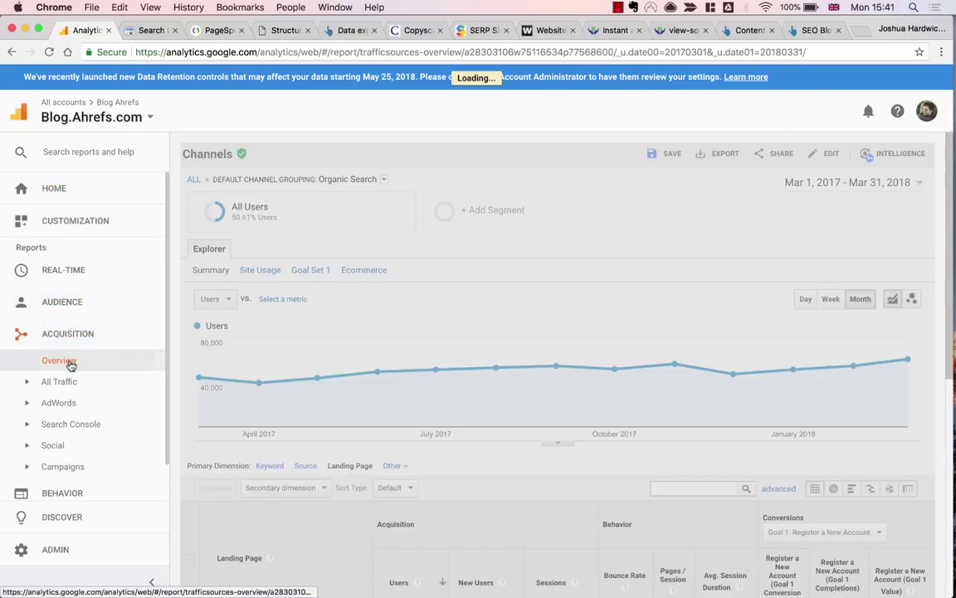
pyautogui.scroll(-5, 363, 418)
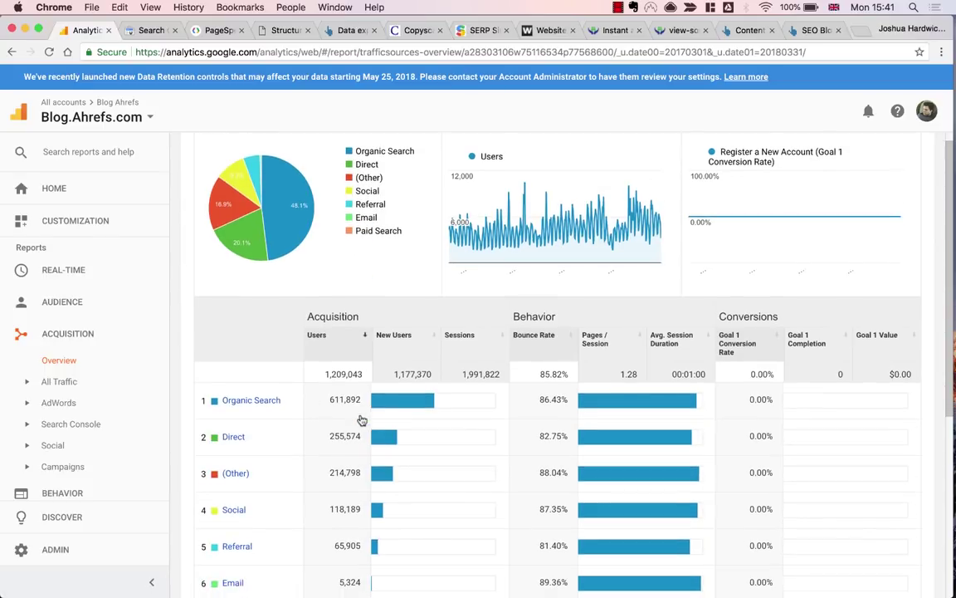
pyautogui.click(292, 405)
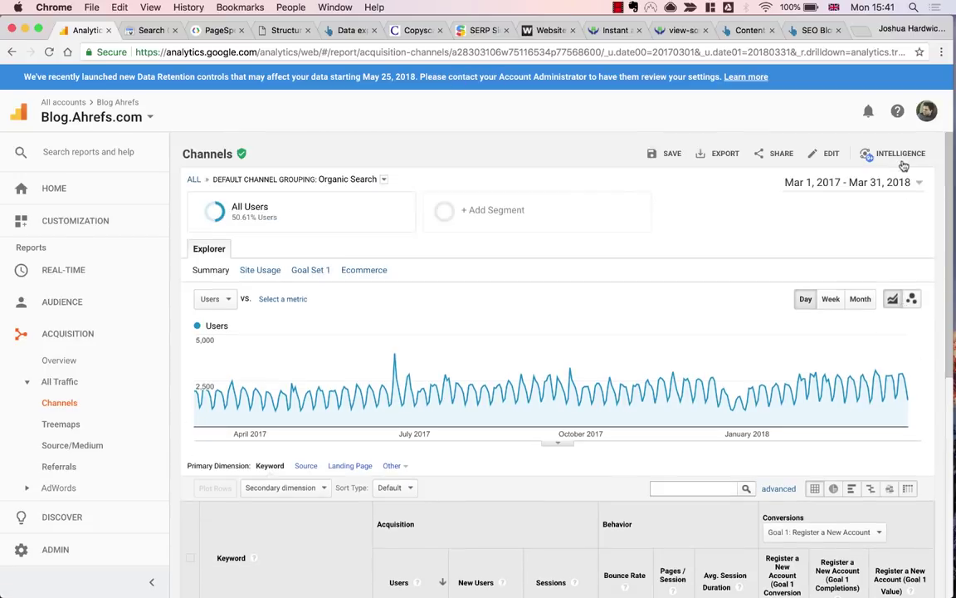
# Limit the report to Mar 1–31, 2018 and break it down by Landing Page.
pyautogui.click(838, 181)
pyautogui.click(743, 265)
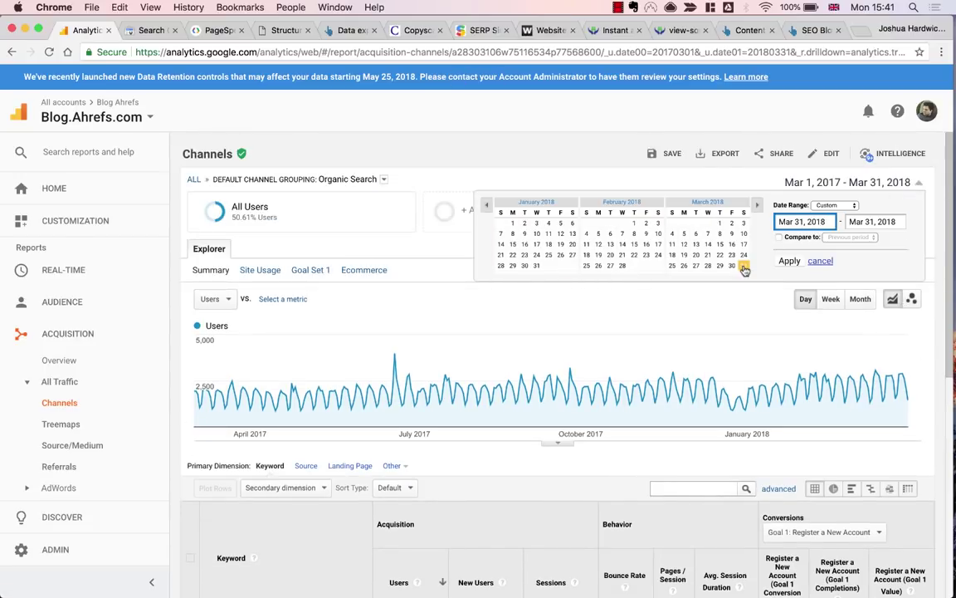
pyautogui.click(720, 226)
pyautogui.click(790, 261)
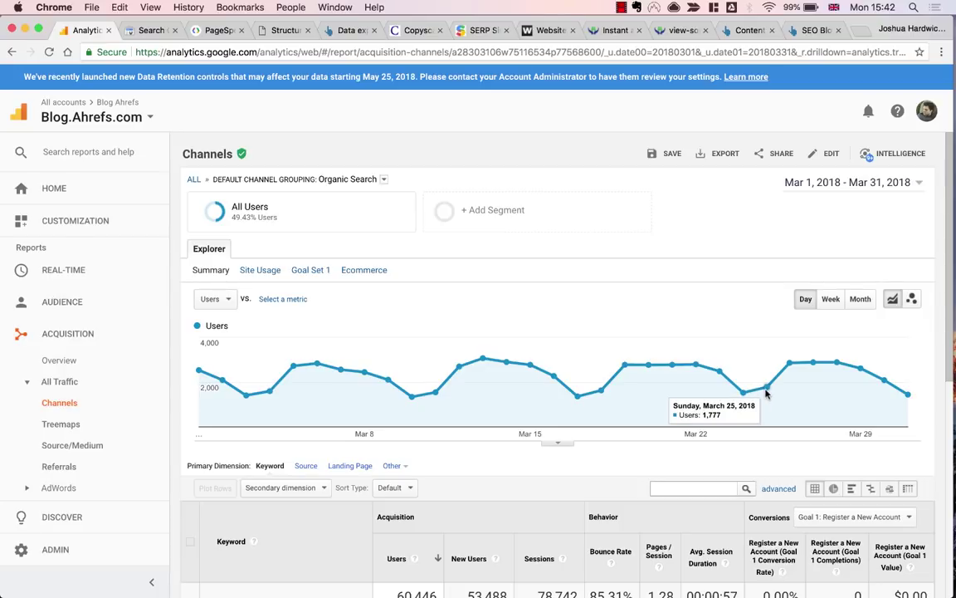
pyautogui.scroll(-5, 765, 394)
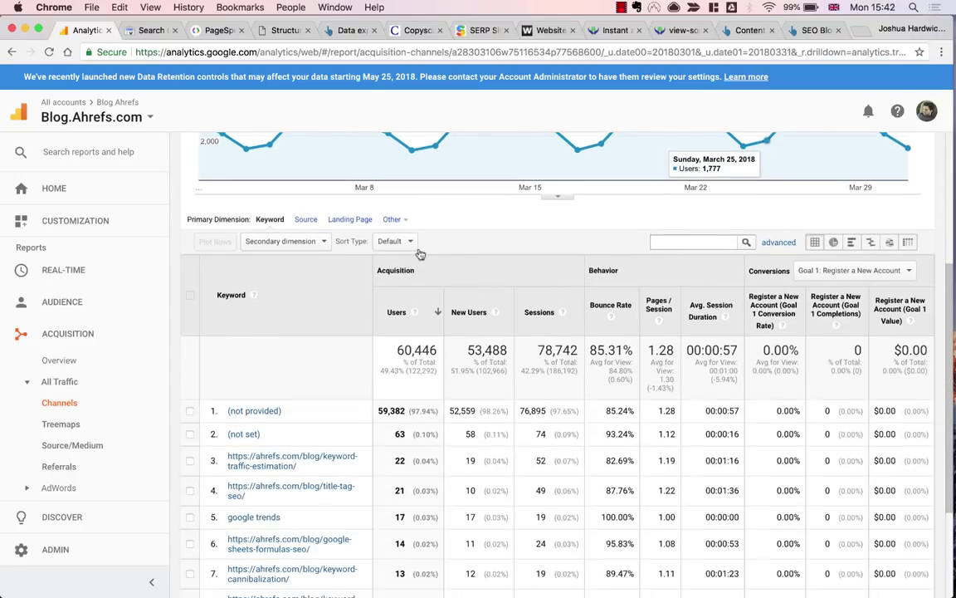
pyautogui.click(349, 219)
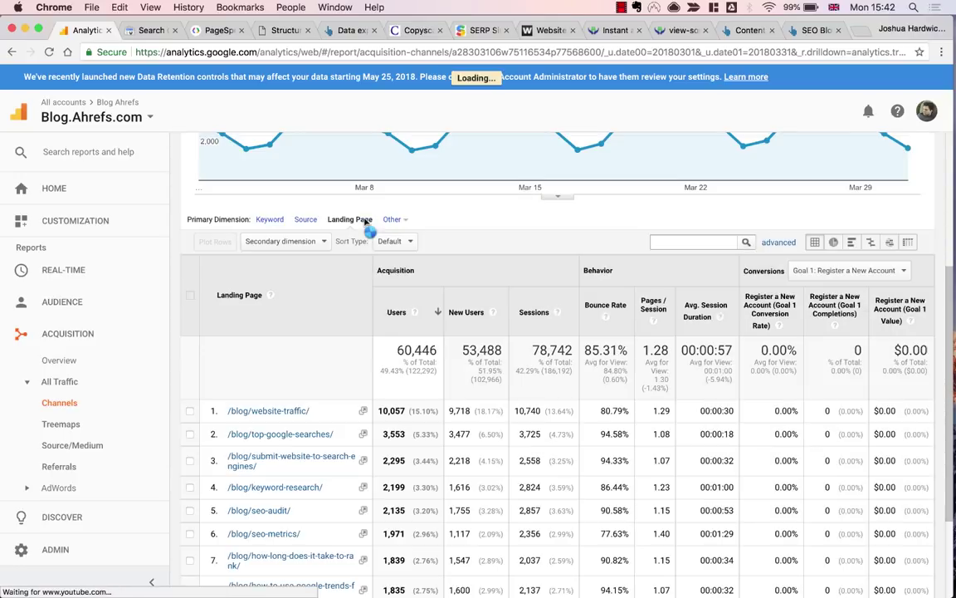
pyautogui.scroll(-2, 364, 223)
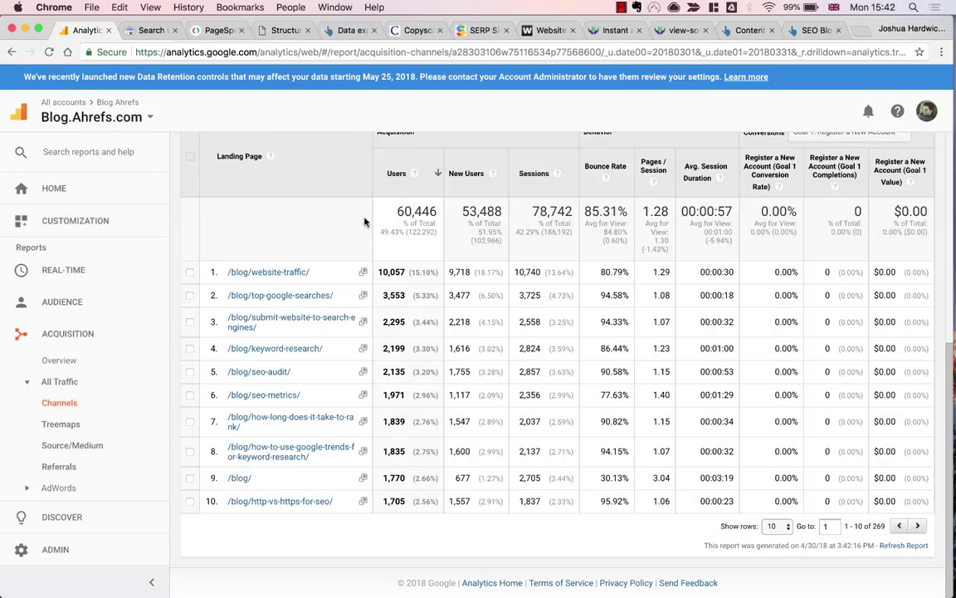
# Move the start date back to Mar 1, 2017 and chart users by month.
pyautogui.scroll(5, 366, 221)
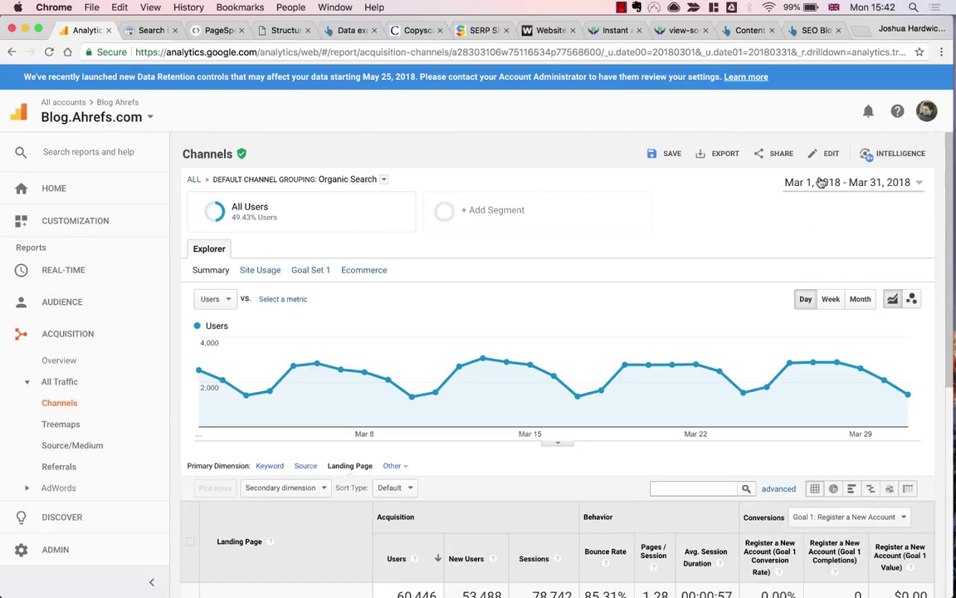
pyautogui.click(820, 182)
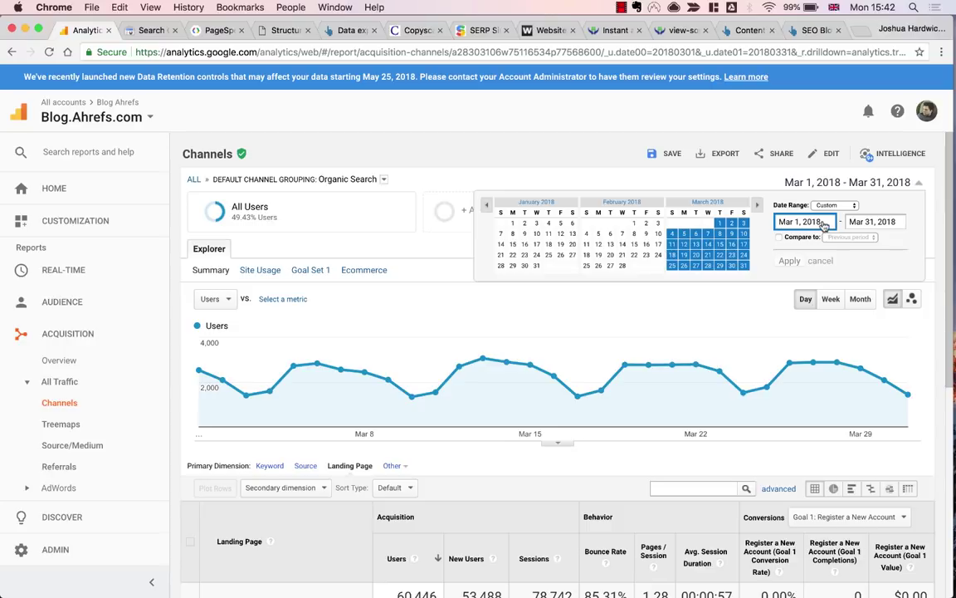
pyautogui.press('BackSpace')
pyautogui.write('7')
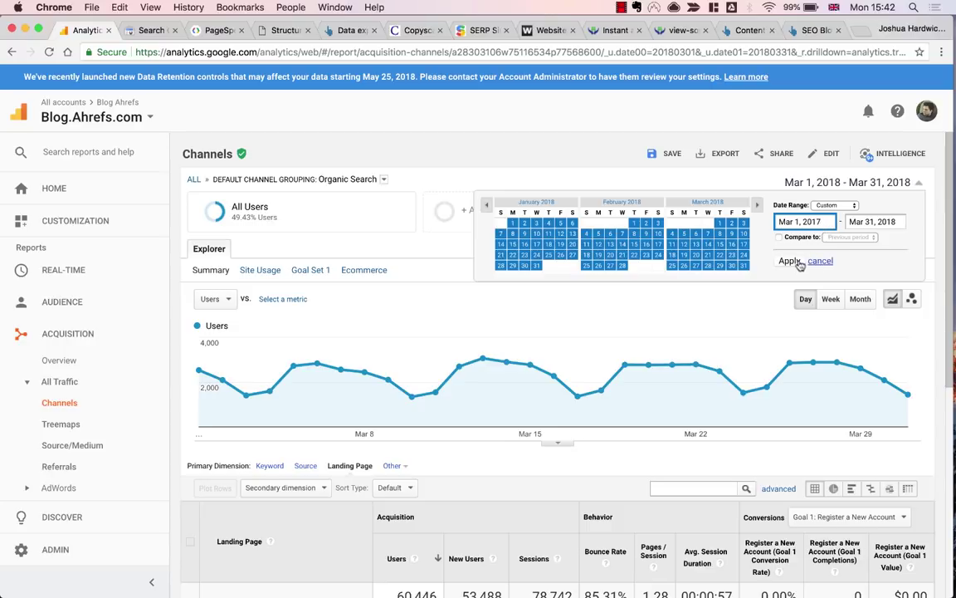
pyautogui.click(792, 260)
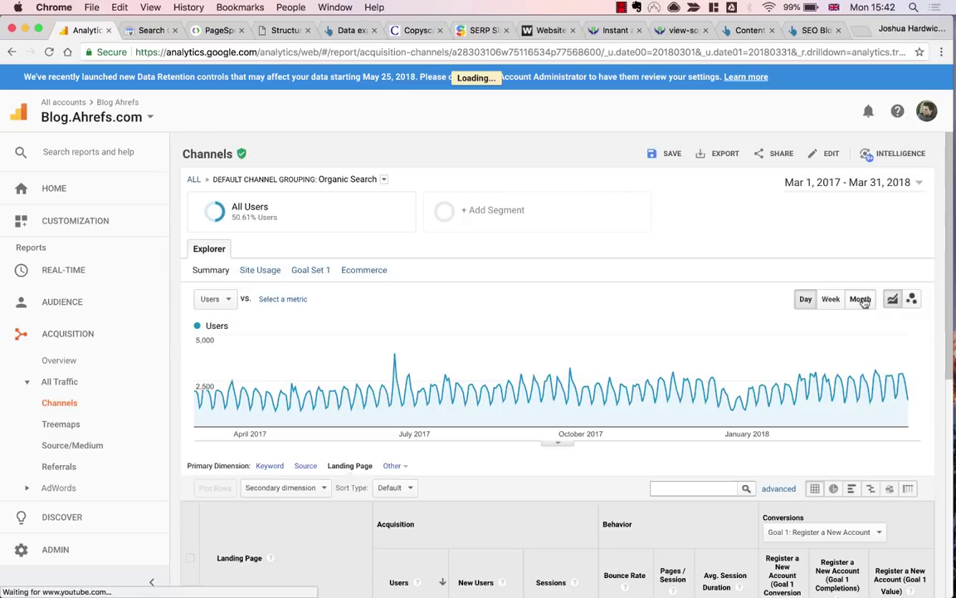
pyautogui.click(861, 299)
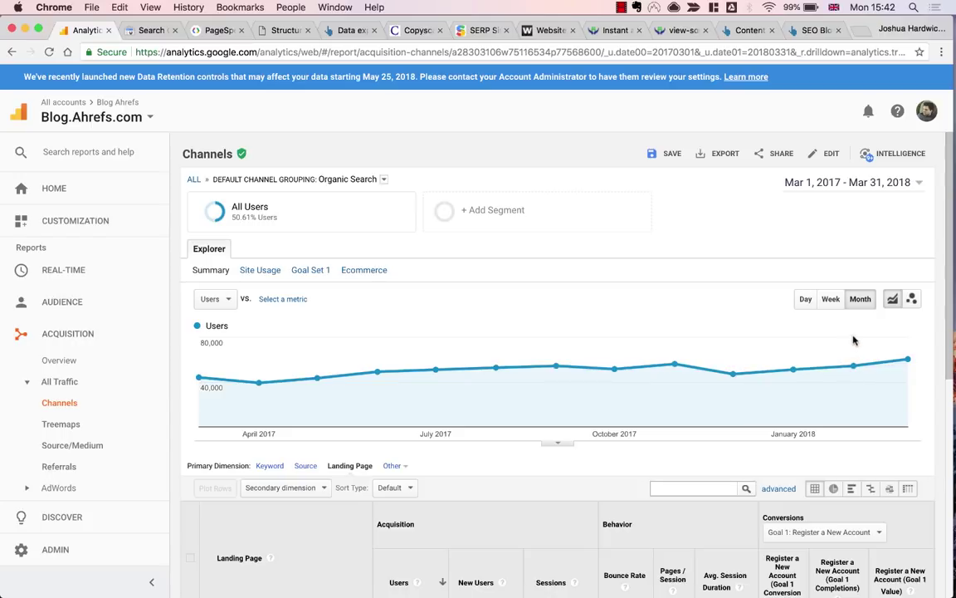
pyautogui.scroll(-5, 853, 341)
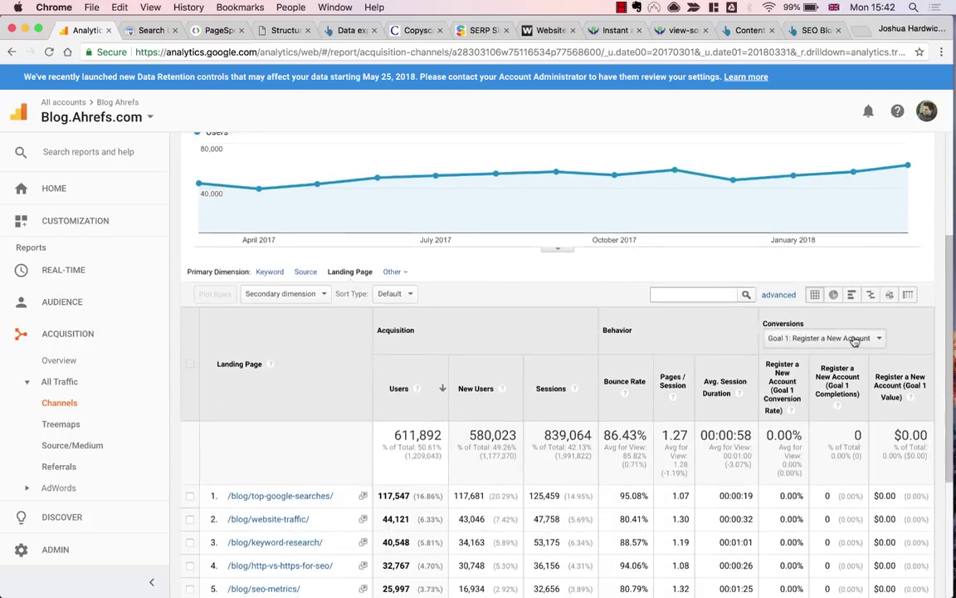
pyautogui.scroll(5, 853, 340)
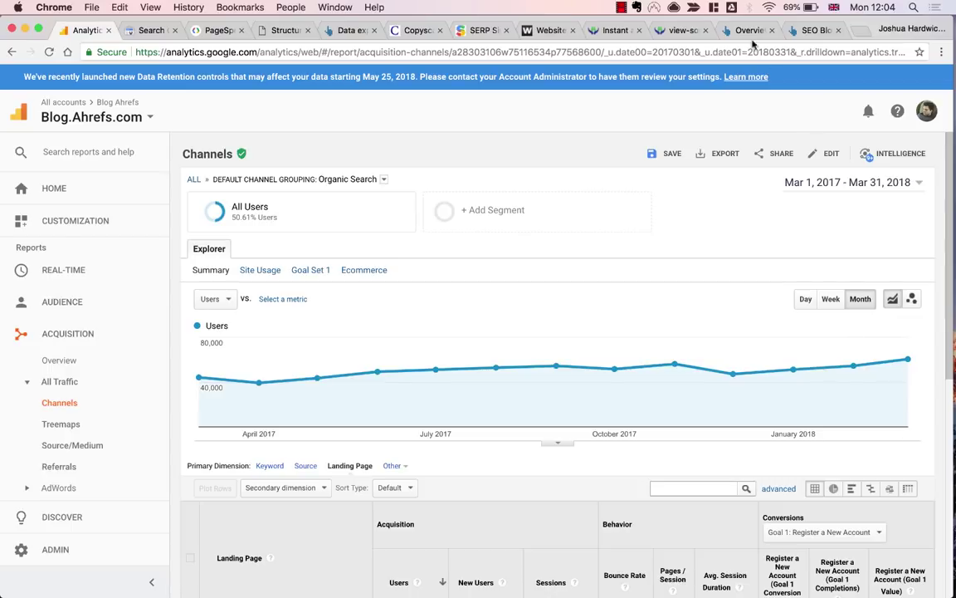
# Check the ahrefs.com/blog/ Top pages, then review its Organic search overview and traffic by country.
pyautogui.click(743, 30)
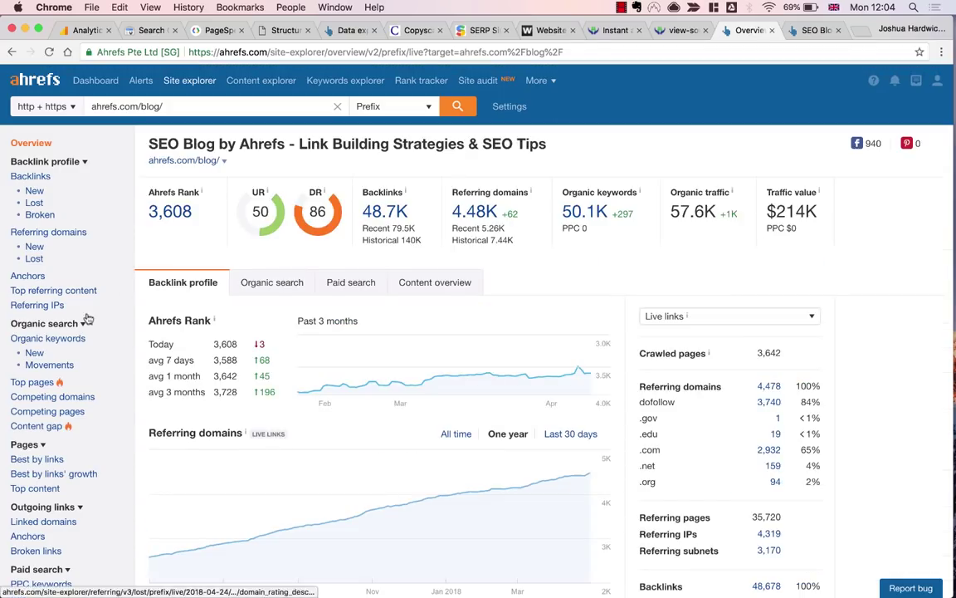
pyautogui.click(38, 384)
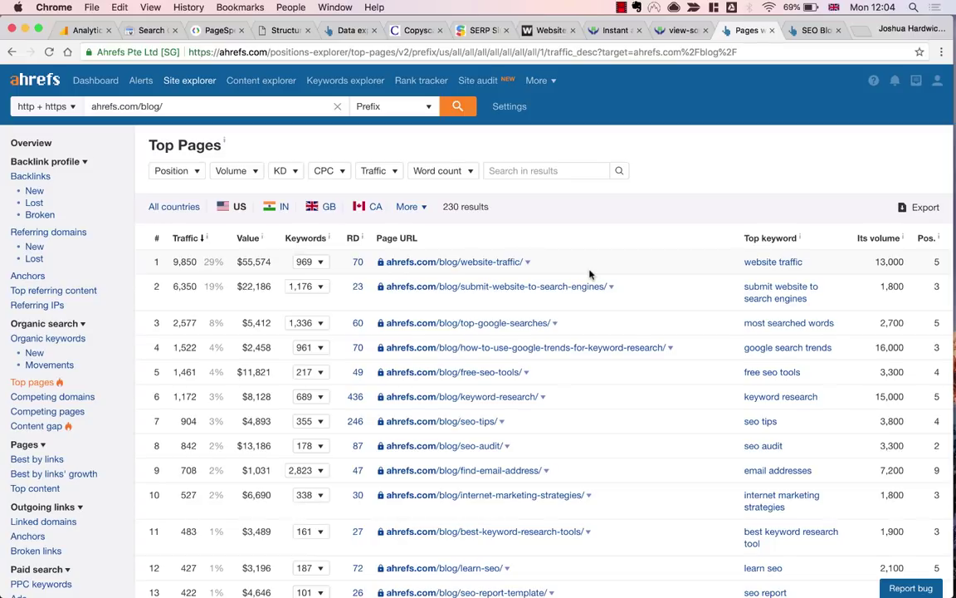
pyautogui.click(38, 143)
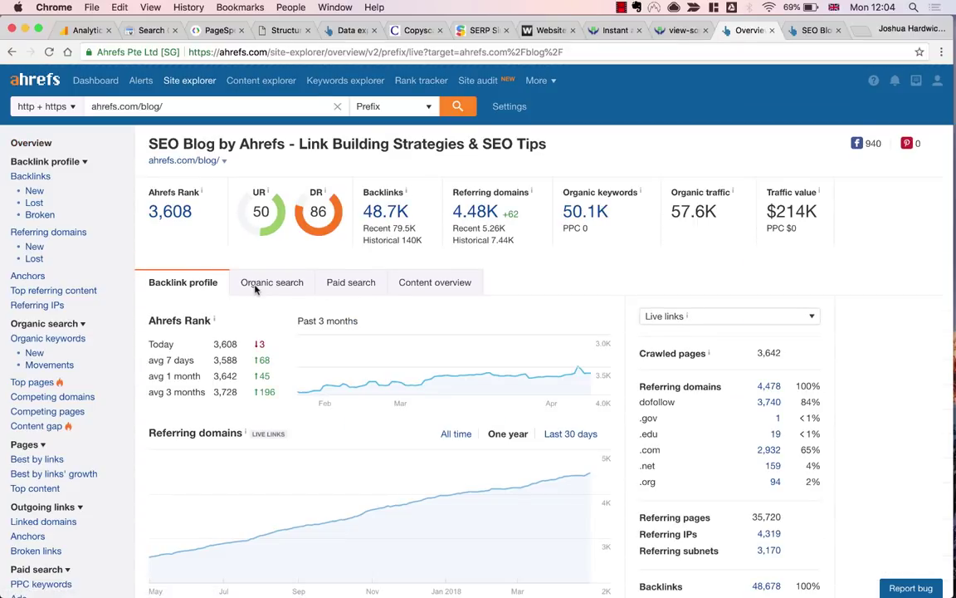
pyautogui.scroll(-2, 255, 288)
pyautogui.click(278, 240)
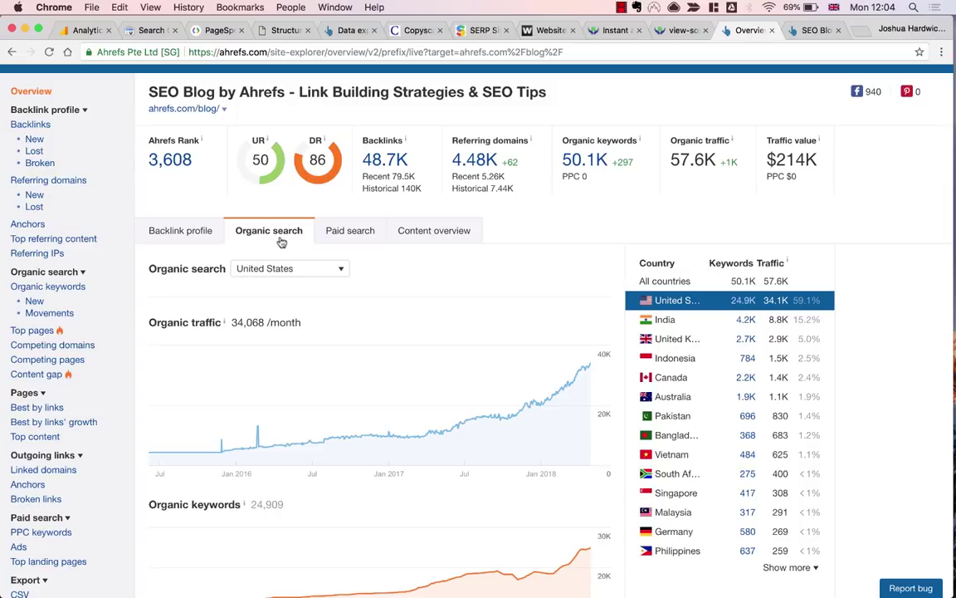
pyautogui.scroll(-4, 280, 242)
pyautogui.scroll(-5, 279, 241)
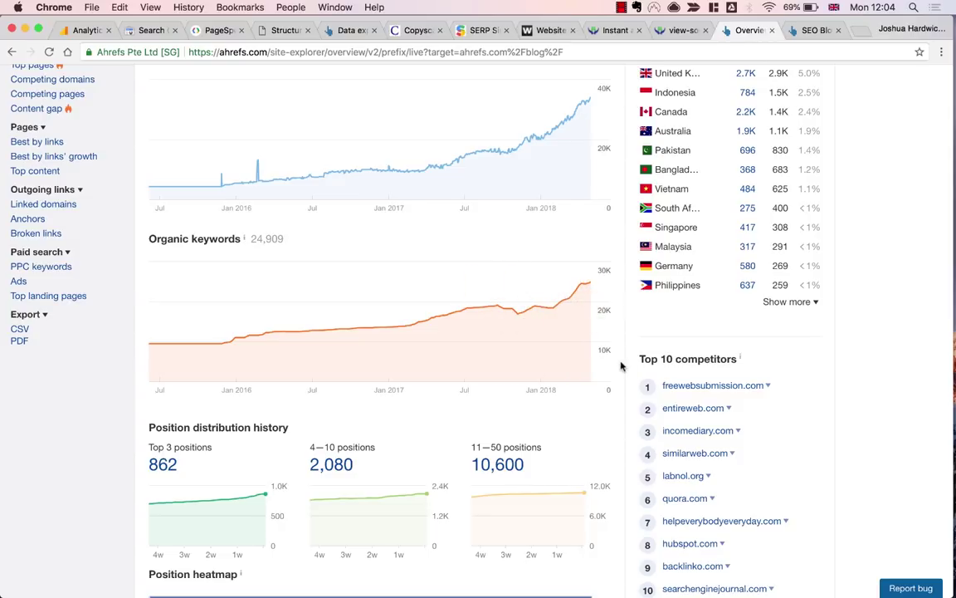
pyautogui.scroll(3, 574, 299)
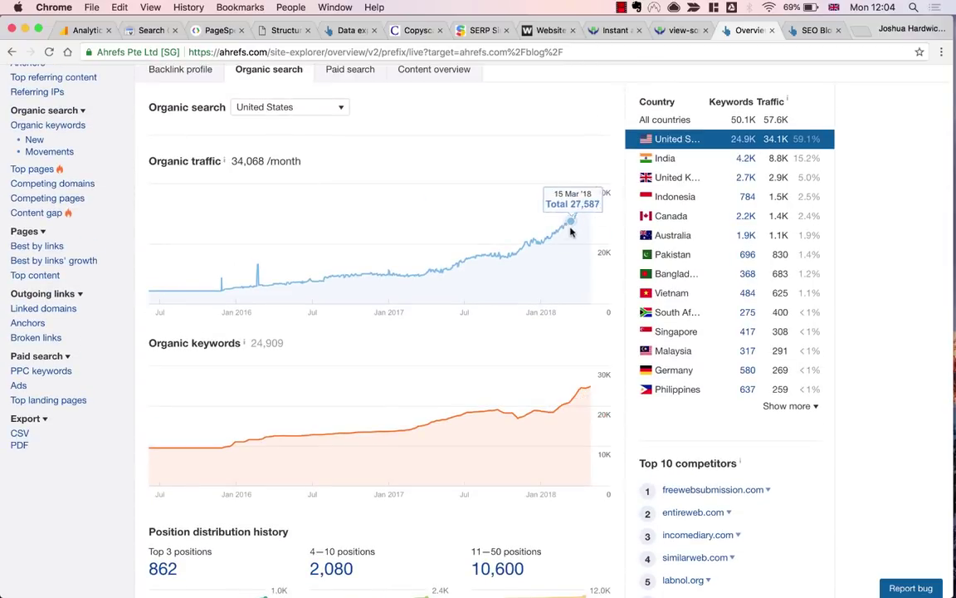
pyautogui.scroll(2, 565, 240)
pyautogui.scroll(4, 565, 244)
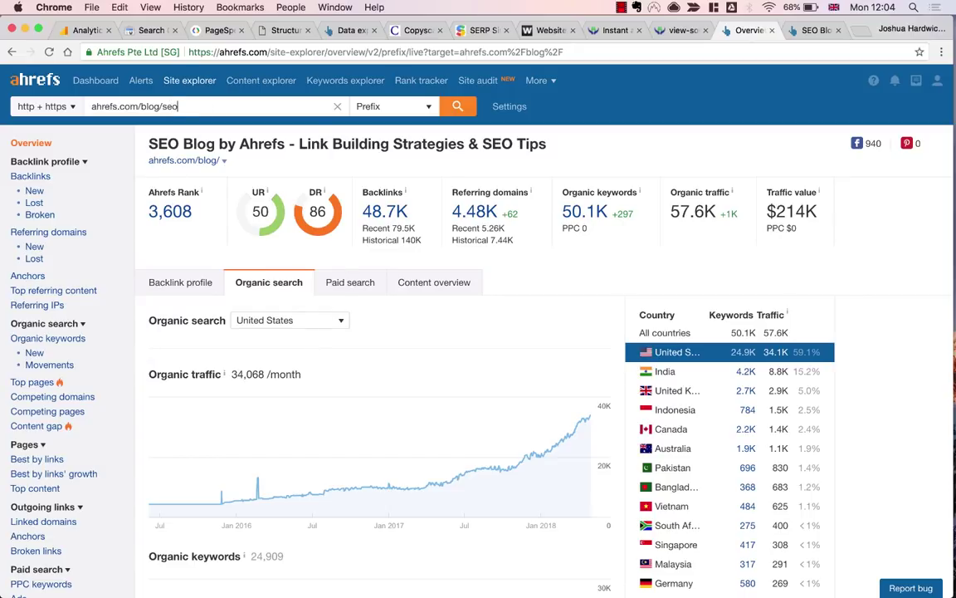
# Load ahrefs.com/blog/seo-tips/ in Site Explorer and view its organic search data.
pyautogui.write('t')
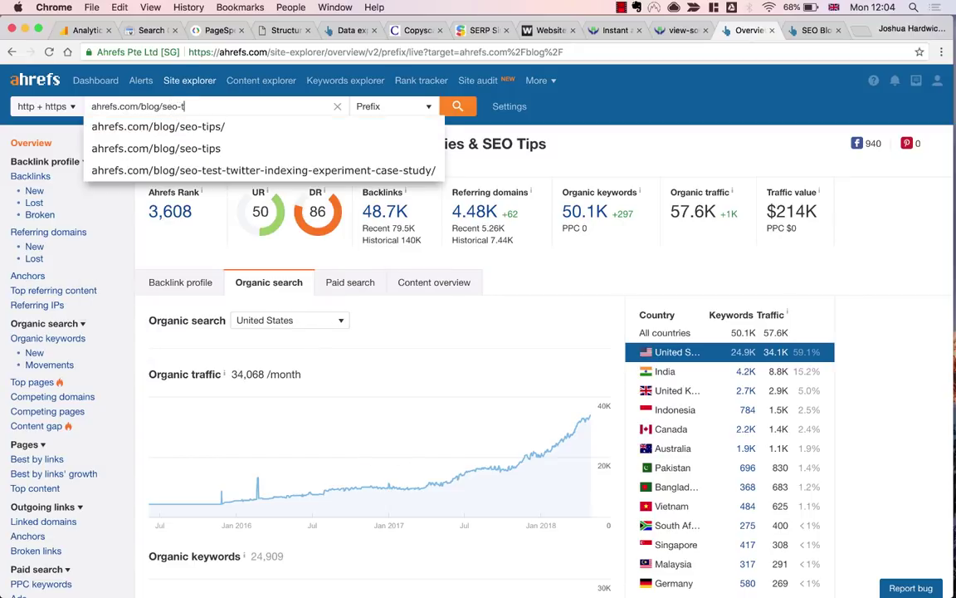
pyautogui.write('ips/')
pyautogui.press('Return')
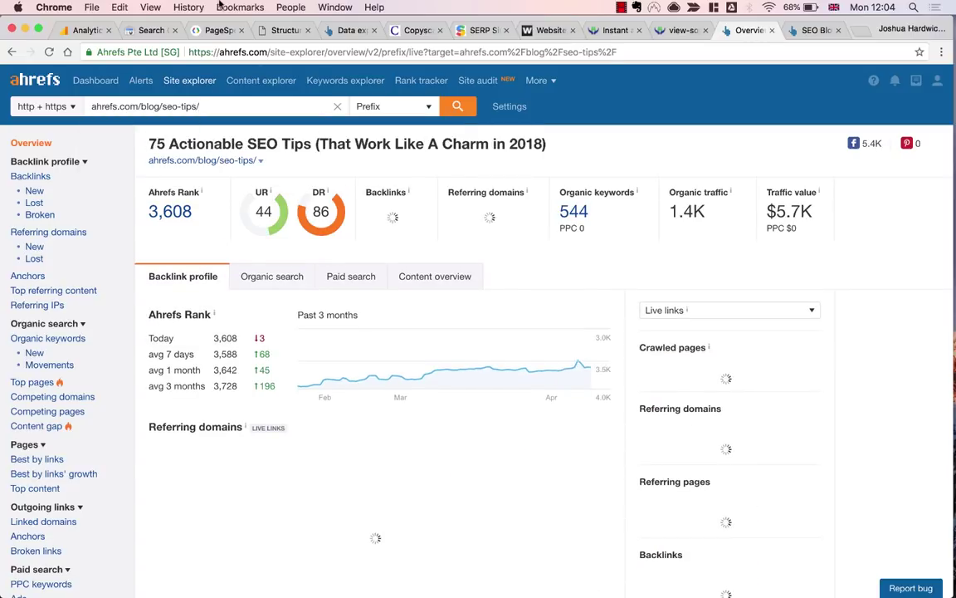
pyautogui.click(248, 283)
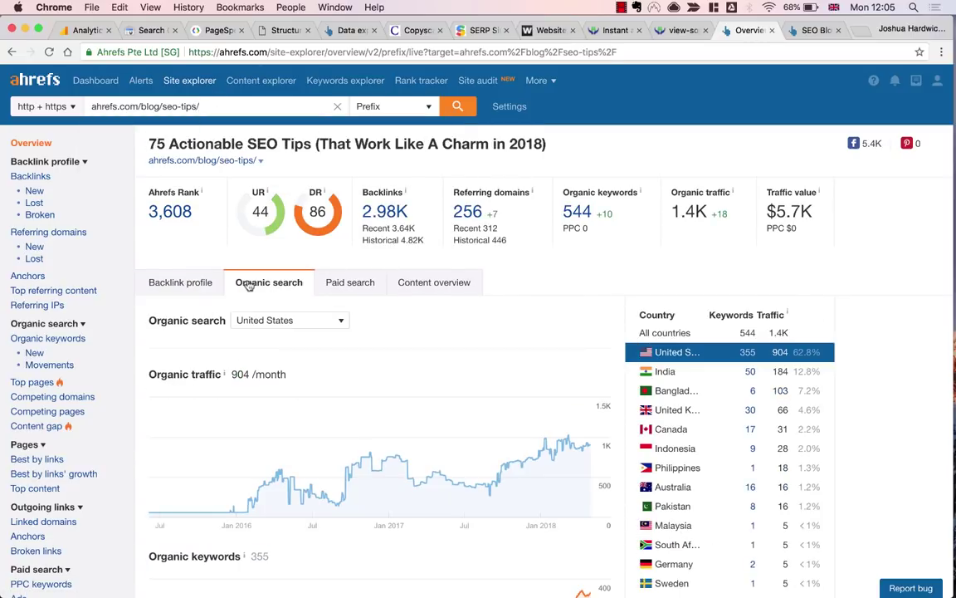
pyautogui.scroll(-5, 249, 284)
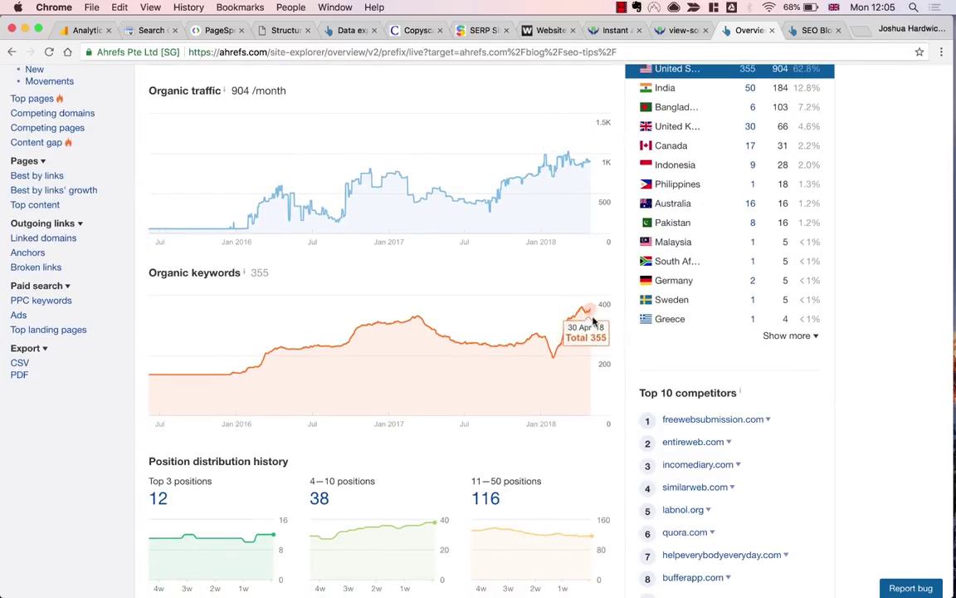
pyautogui.scroll(5, 390, 328)
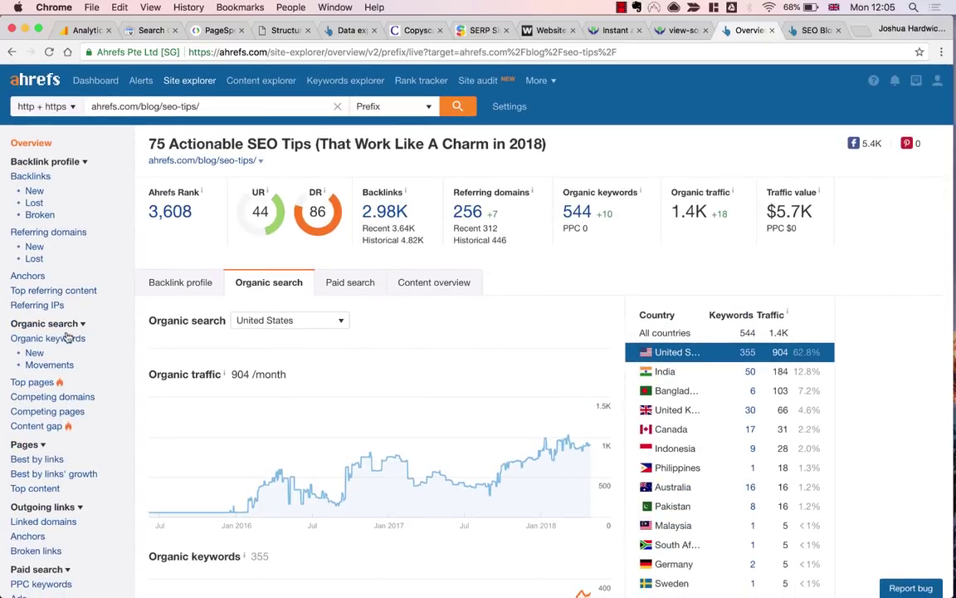
# Filter the post's organic keywords to 'seo tips' and show that keyword's position history.
pyautogui.click(63, 340)
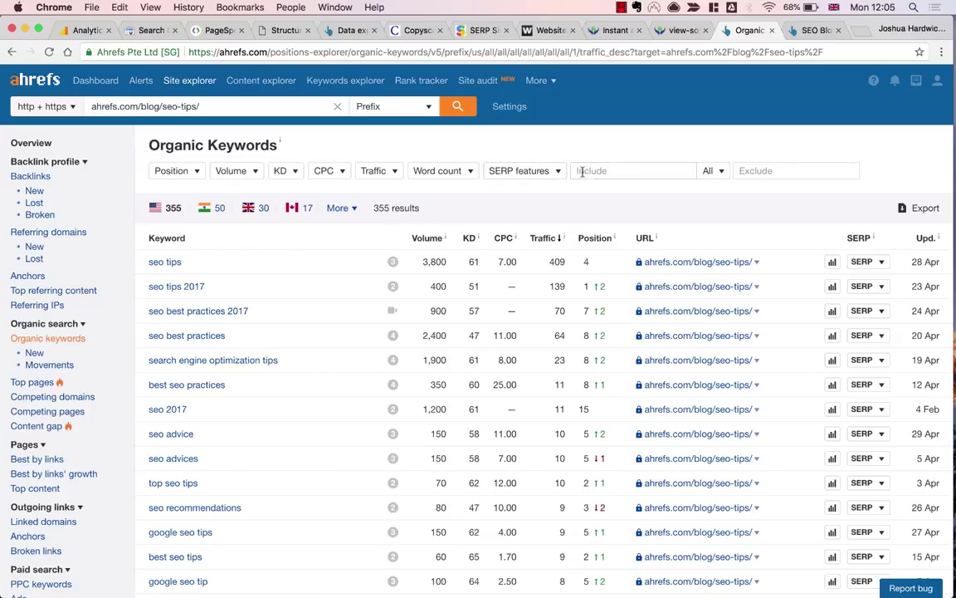
pyautogui.write('seo tips')
pyautogui.press('Return')
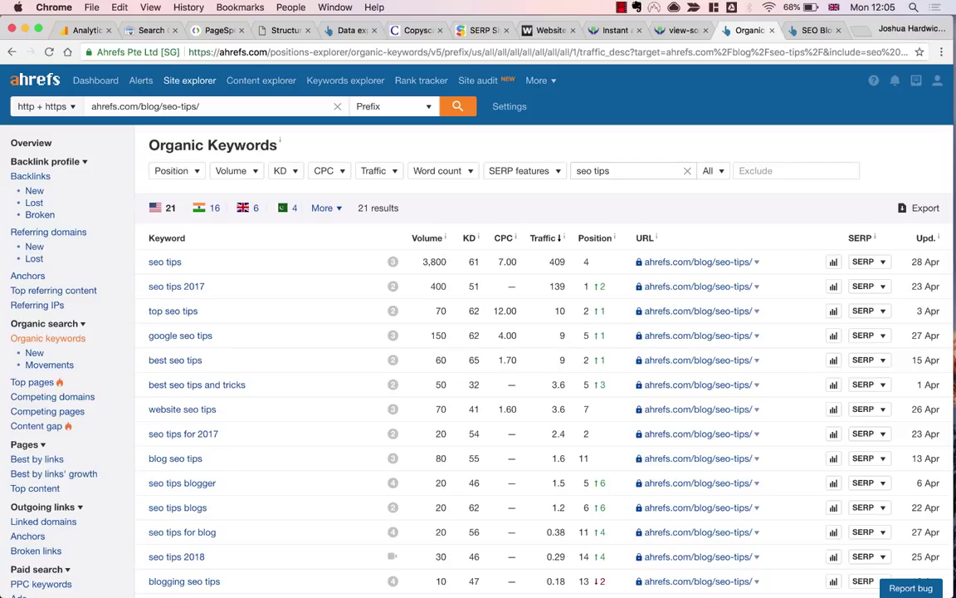
pyautogui.click(834, 262)
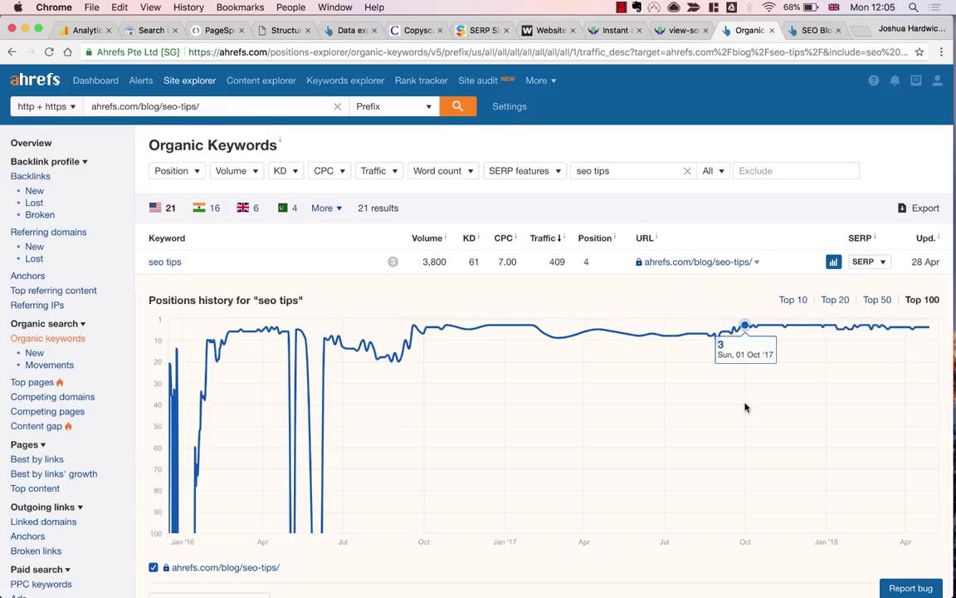
pyautogui.scroll(-1, 745, 405)
pyautogui.scroll(1, 744, 406)
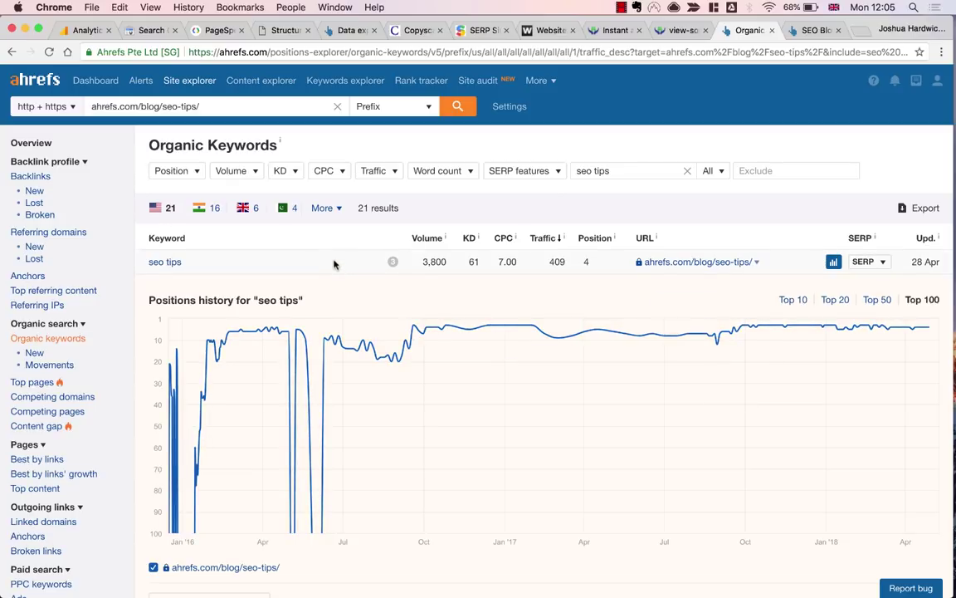
pyautogui.click(833, 262)
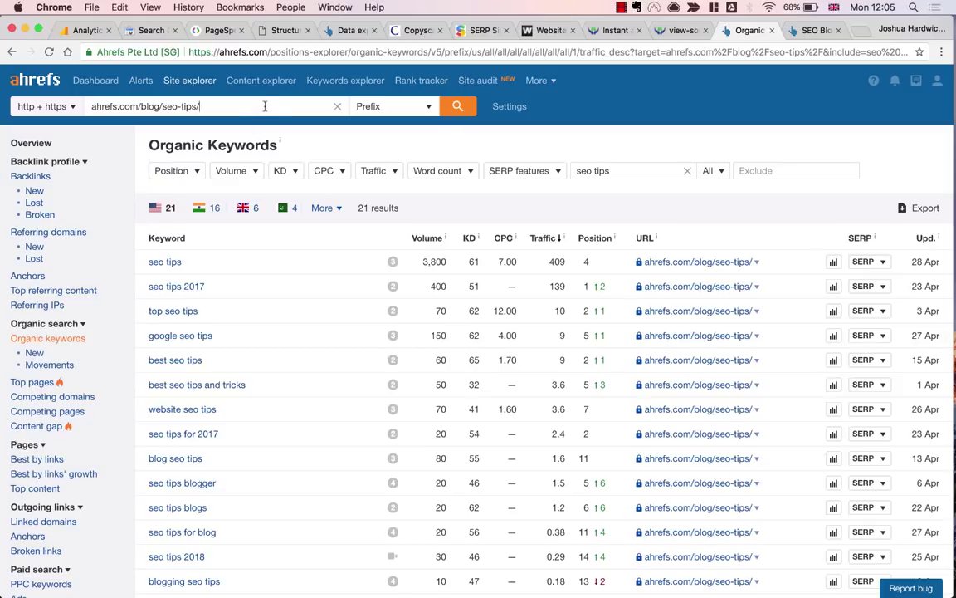
pyautogui.click(30, 143)
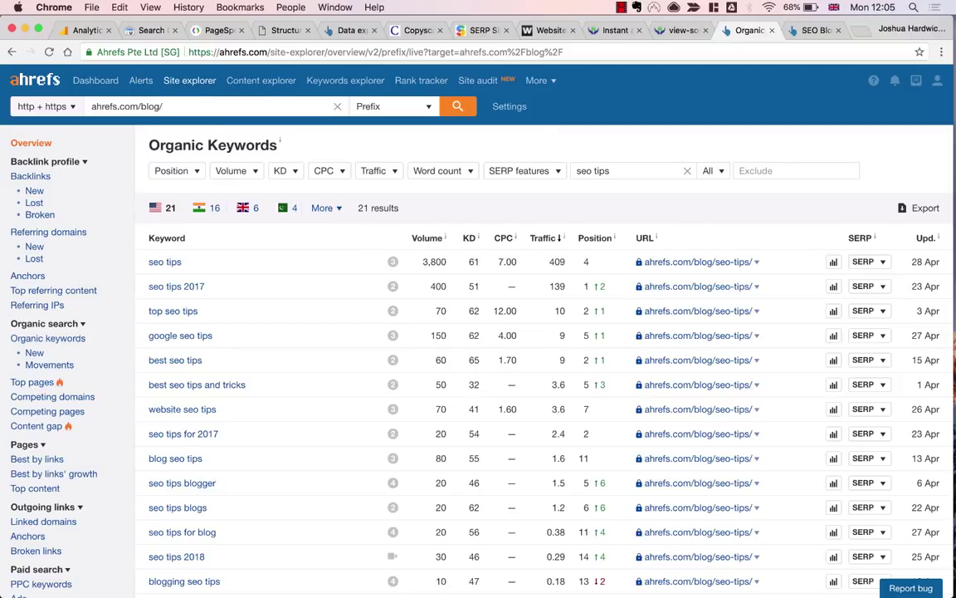
pyautogui.click(40, 345)
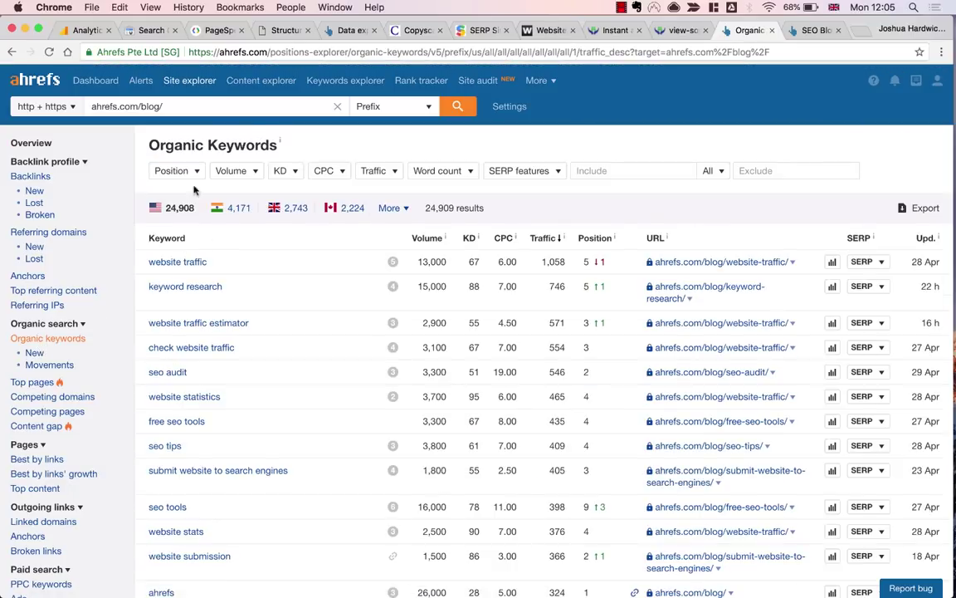
pyautogui.click(174, 170)
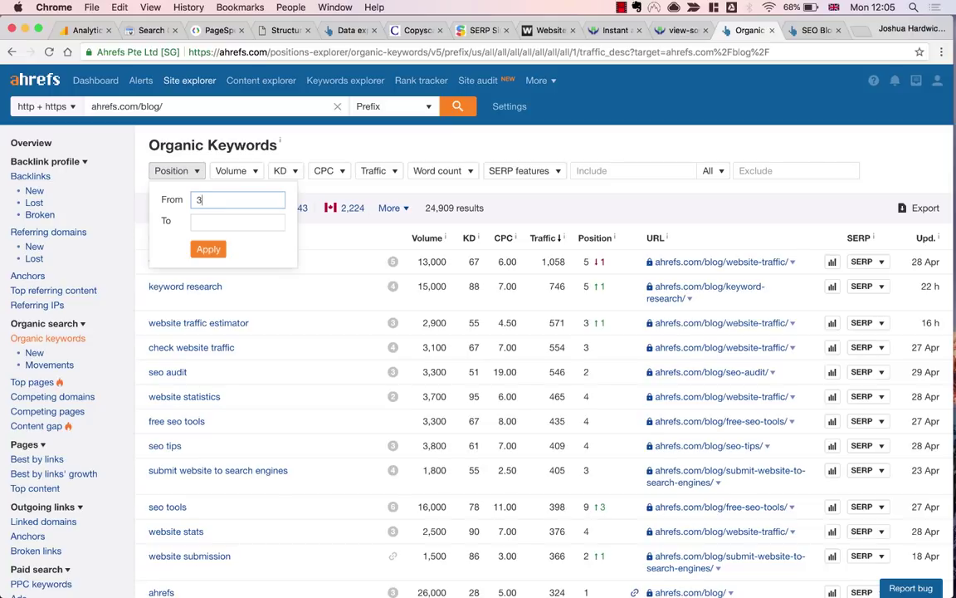
pyautogui.click(206, 223)
pyautogui.write('4')
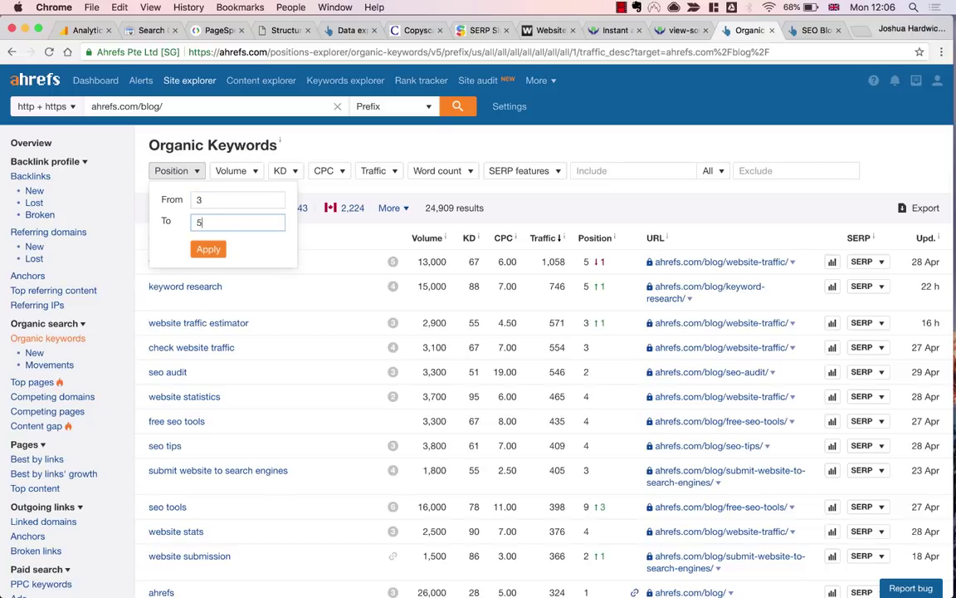
pyautogui.click(209, 249)
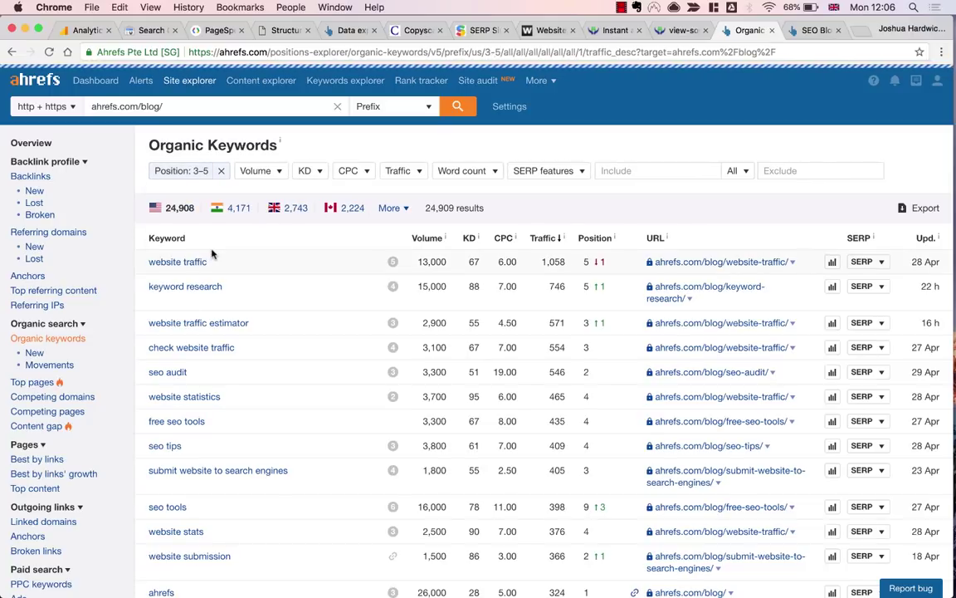
pyautogui.click(258, 171)
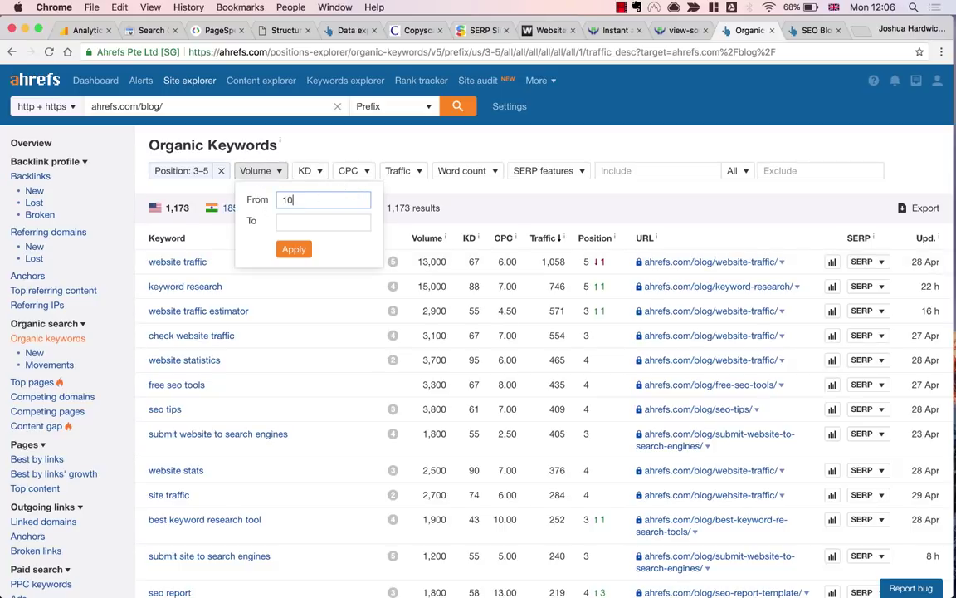
pyautogui.click(301, 248)
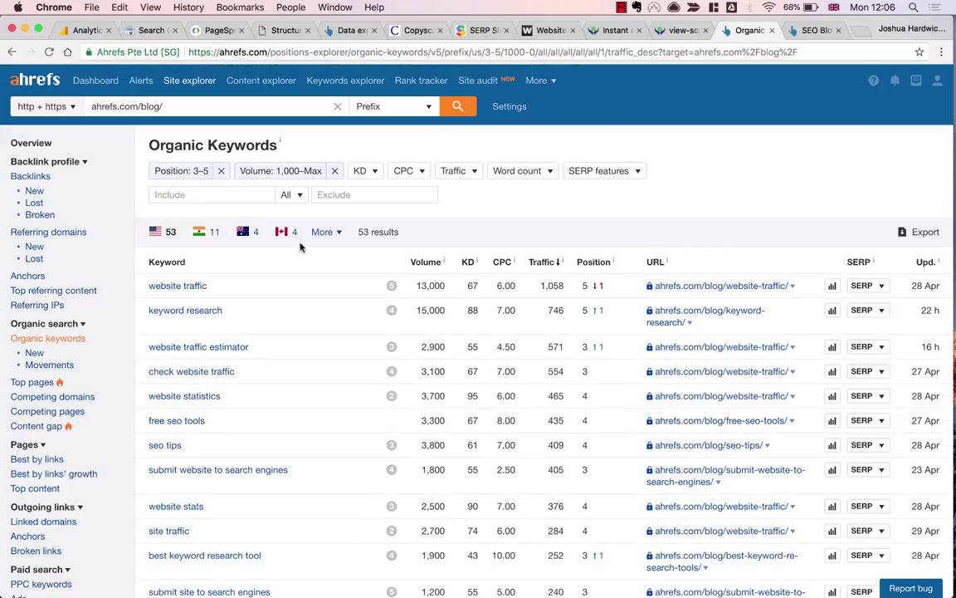
pyautogui.scroll(-2, 300, 246)
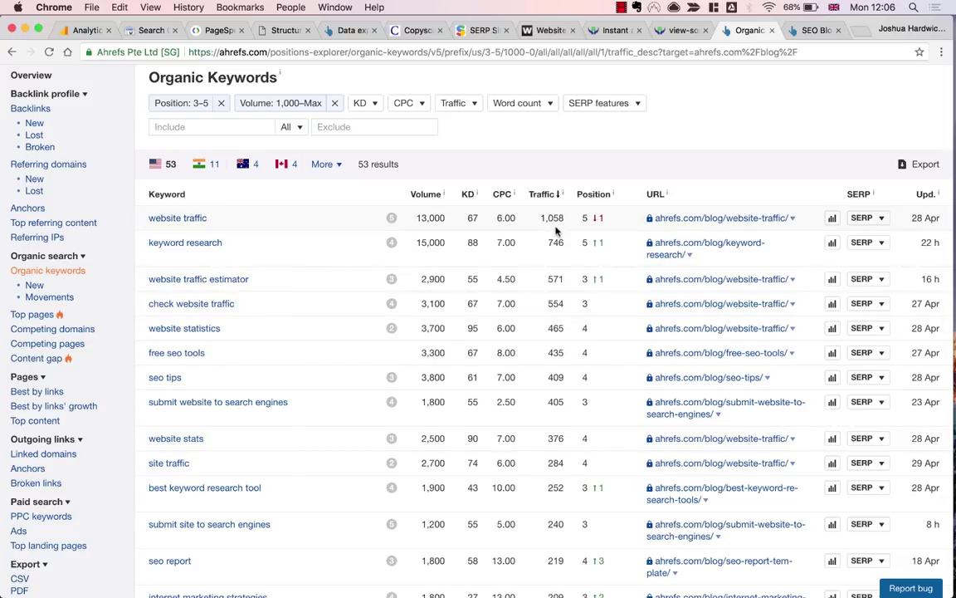
pyautogui.scroll(-1, 557, 236)
pyautogui.scroll(-3, 557, 232)
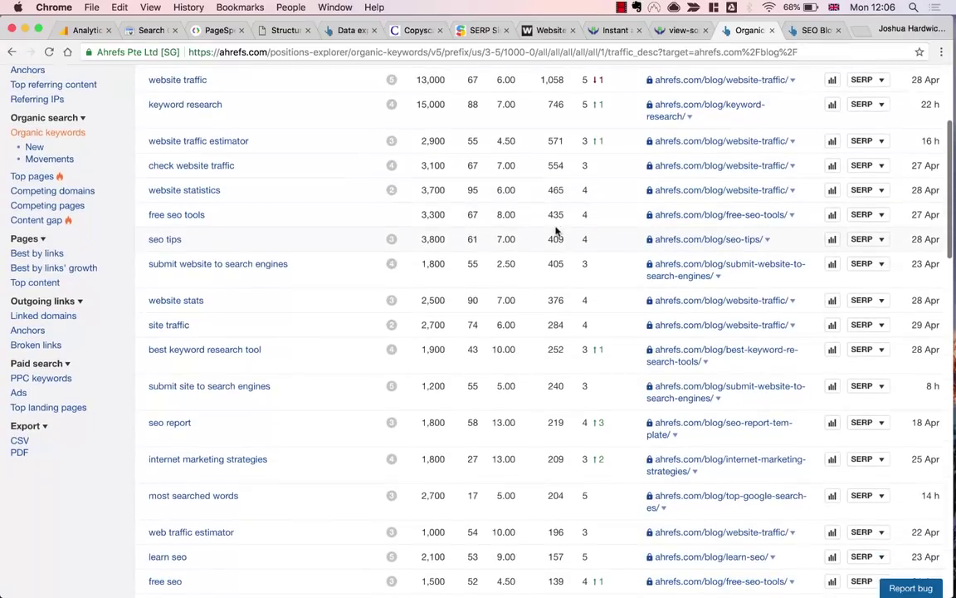
pyautogui.scroll(5, 556, 232)
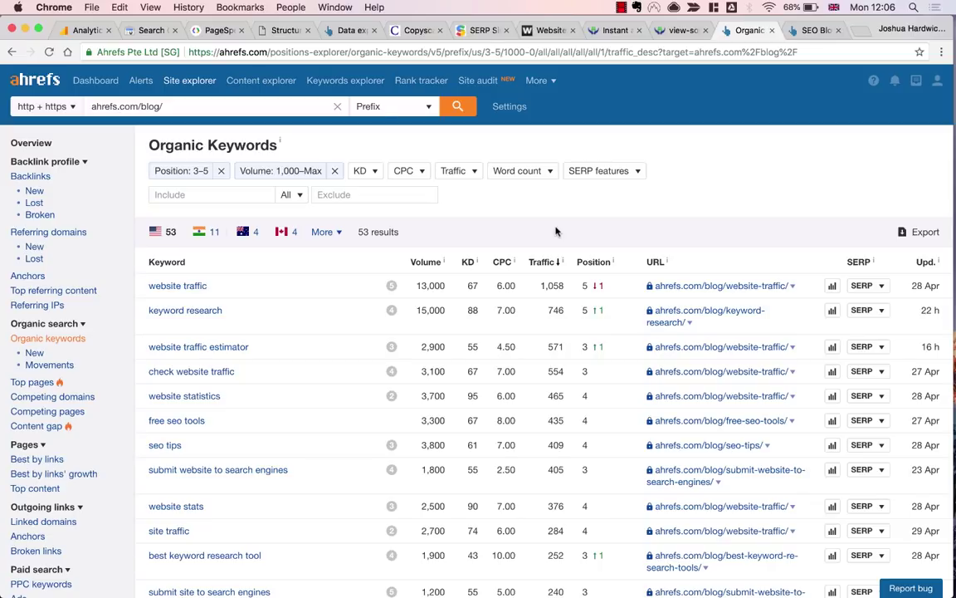
pyautogui.scroll(-6, 556, 231)
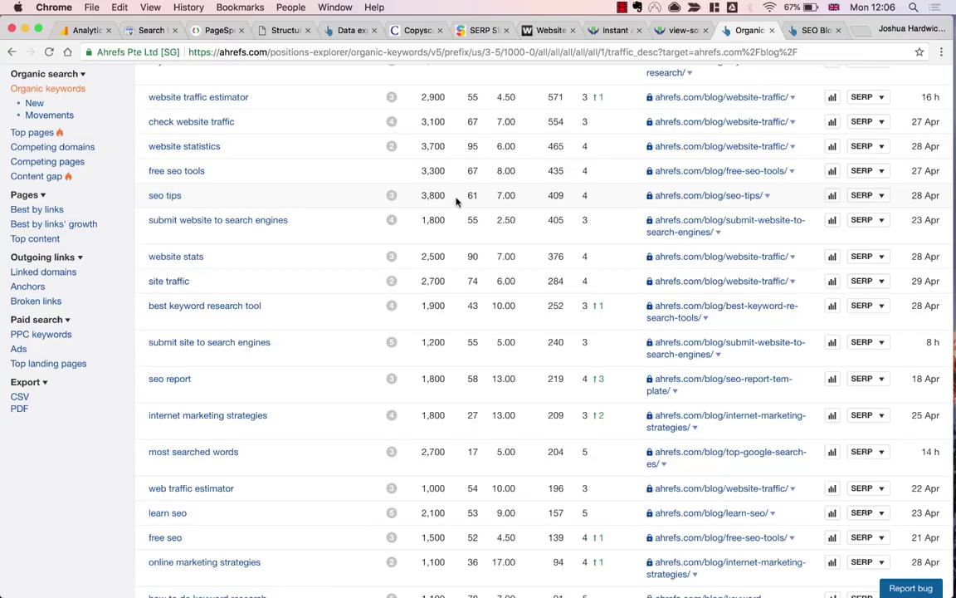
pyautogui.scroll(3, 627, 203)
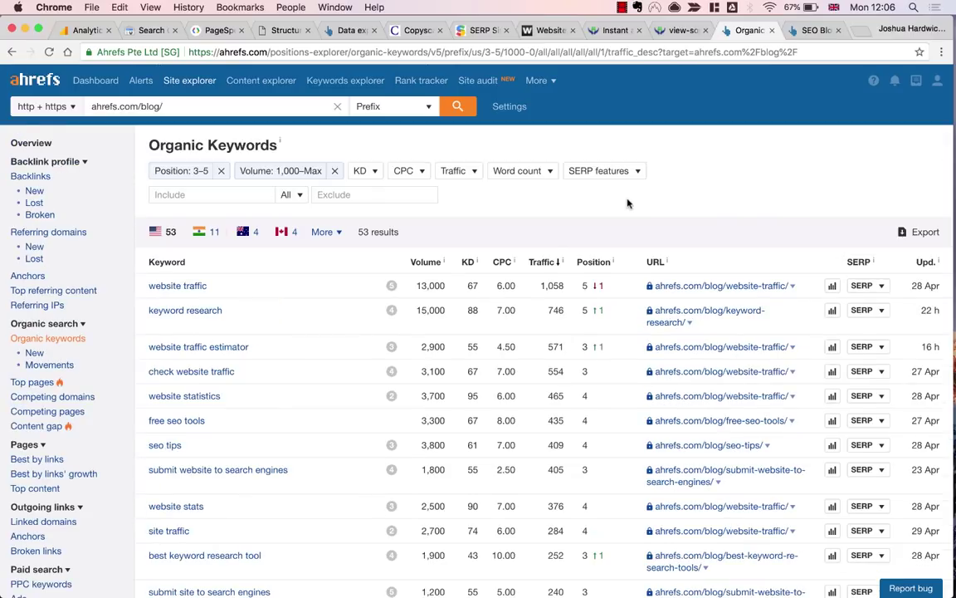
# Review the ahrefs.com/blog/ Overview charts and Anchors cloud, then open Referring domains.
pyautogui.click(44, 146)
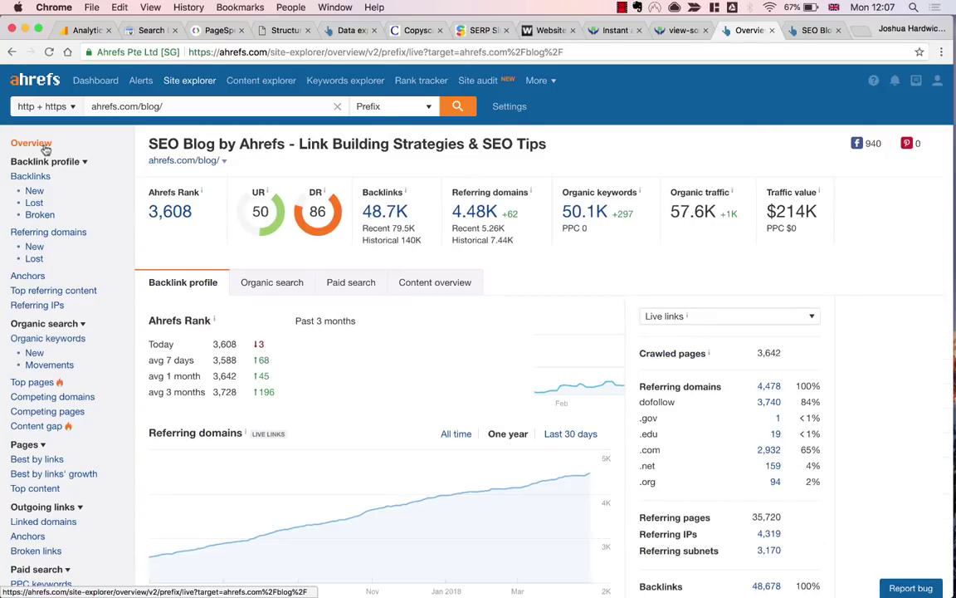
pyautogui.scroll(-3, 277, 276)
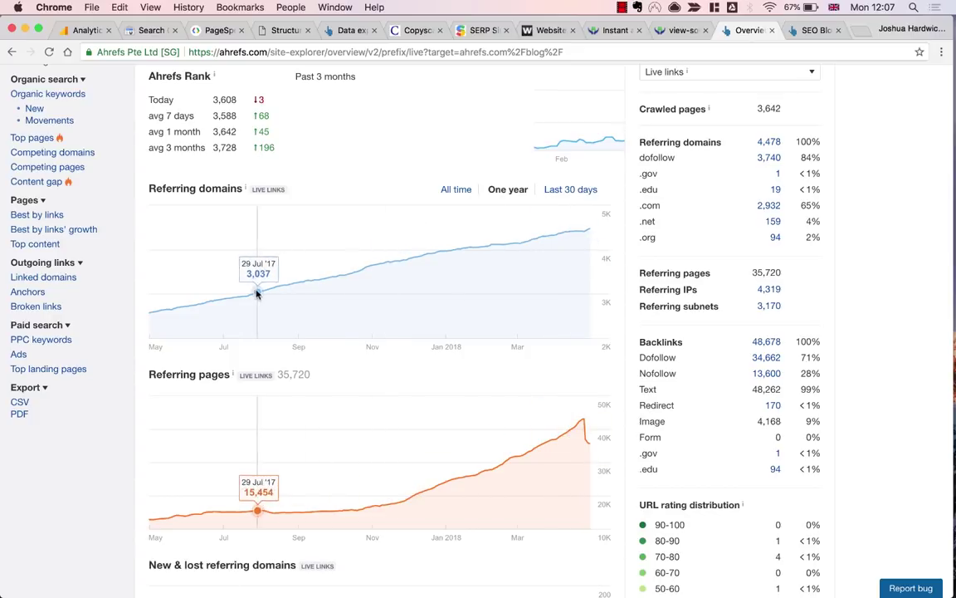
pyautogui.scroll(-1, 321, 279)
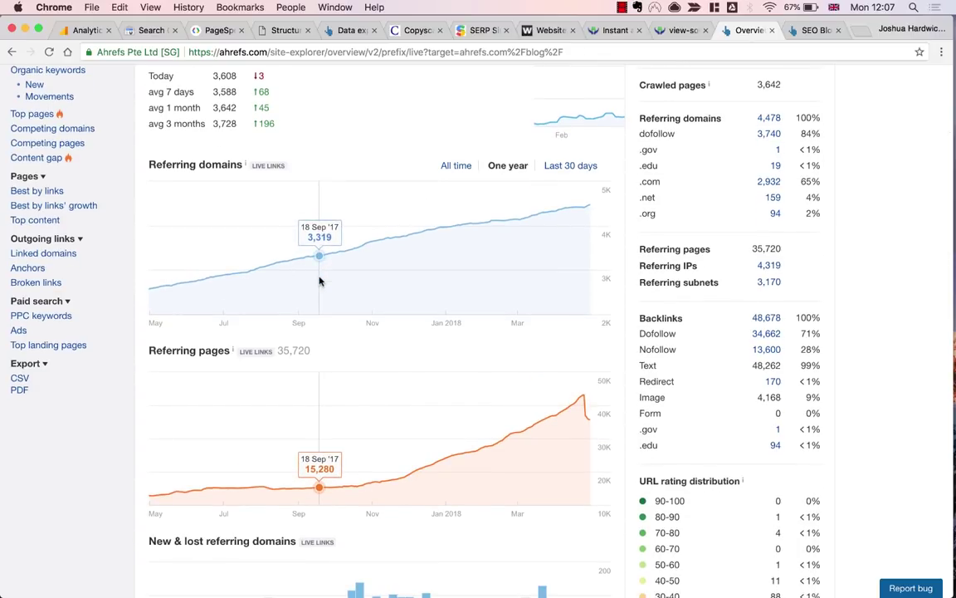
pyautogui.scroll(3, 320, 281)
pyautogui.scroll(-15, 320, 281)
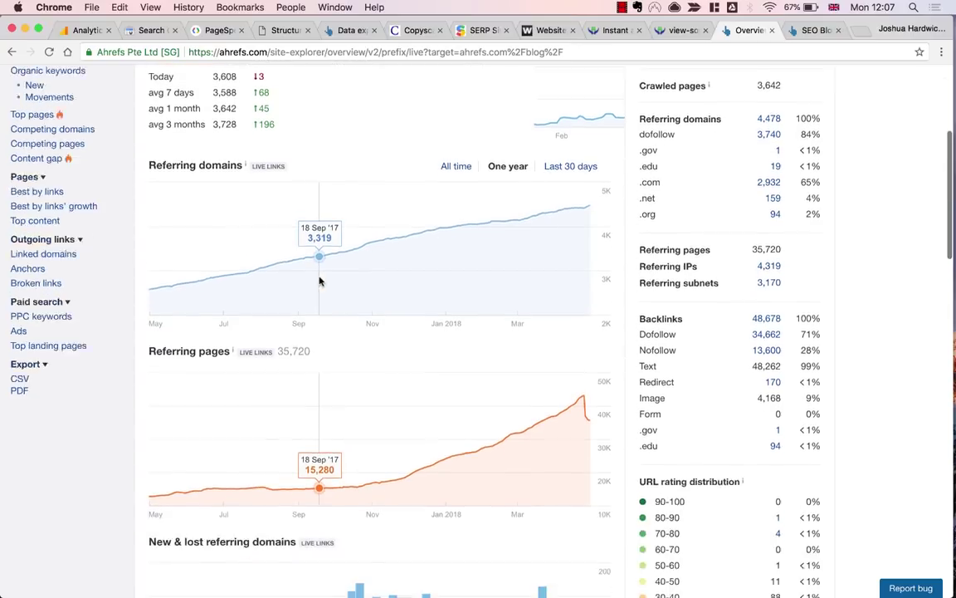
pyautogui.scroll(-10, 320, 281)
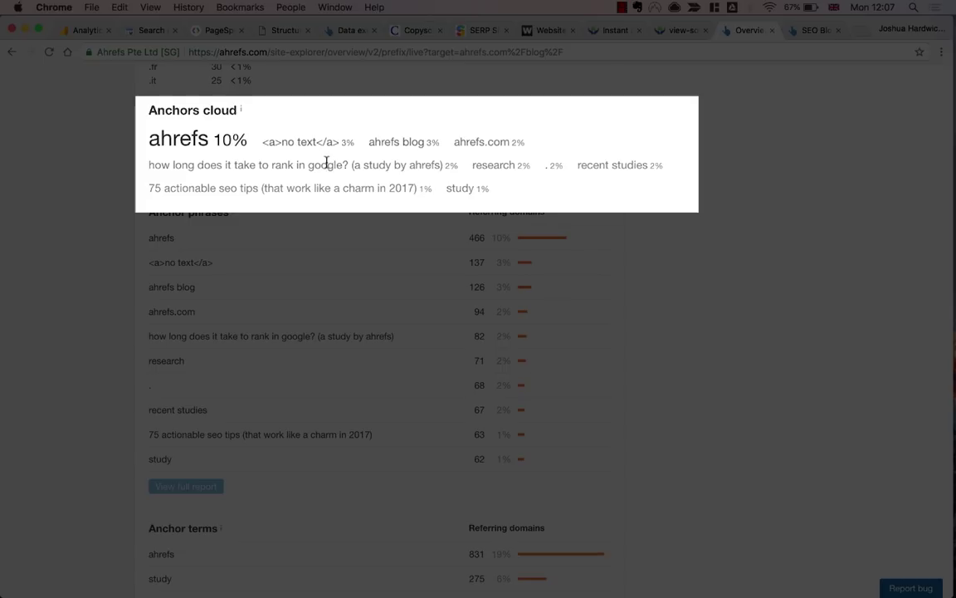
pyautogui.tripleClick(193, 138)
pyautogui.click(193, 138)
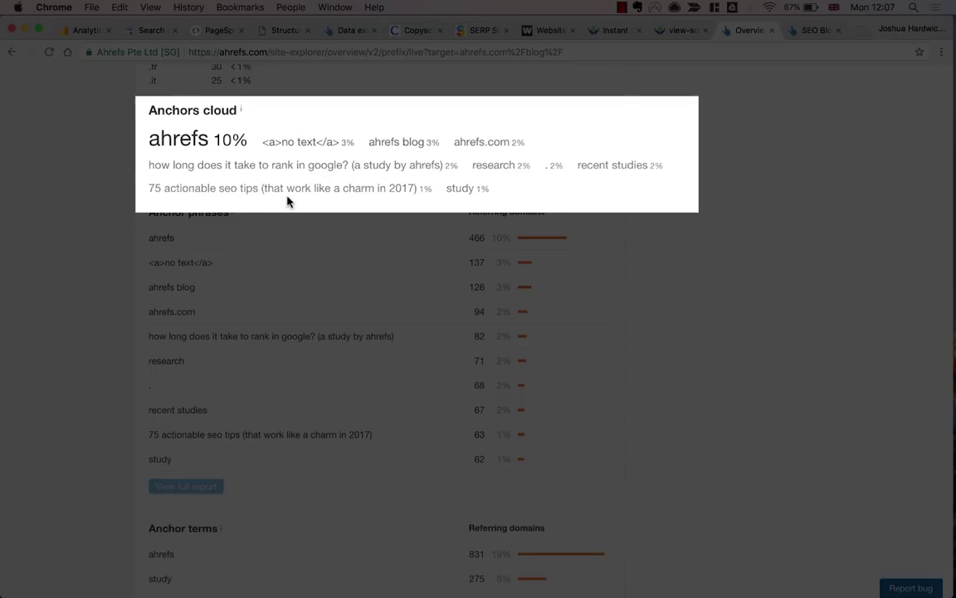
pyautogui.scroll(15, 264, 184)
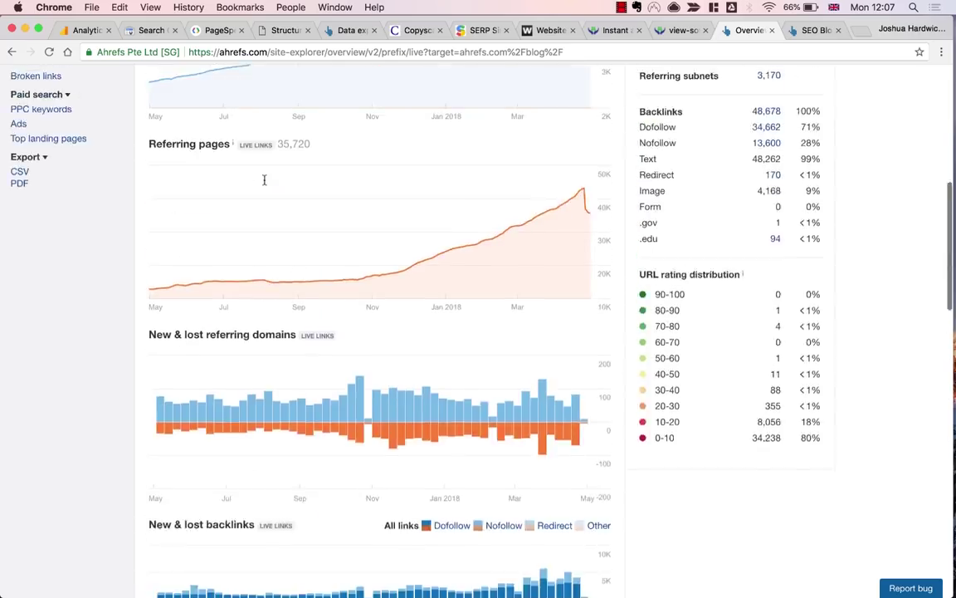
pyautogui.scroll(-1, 166, 208)
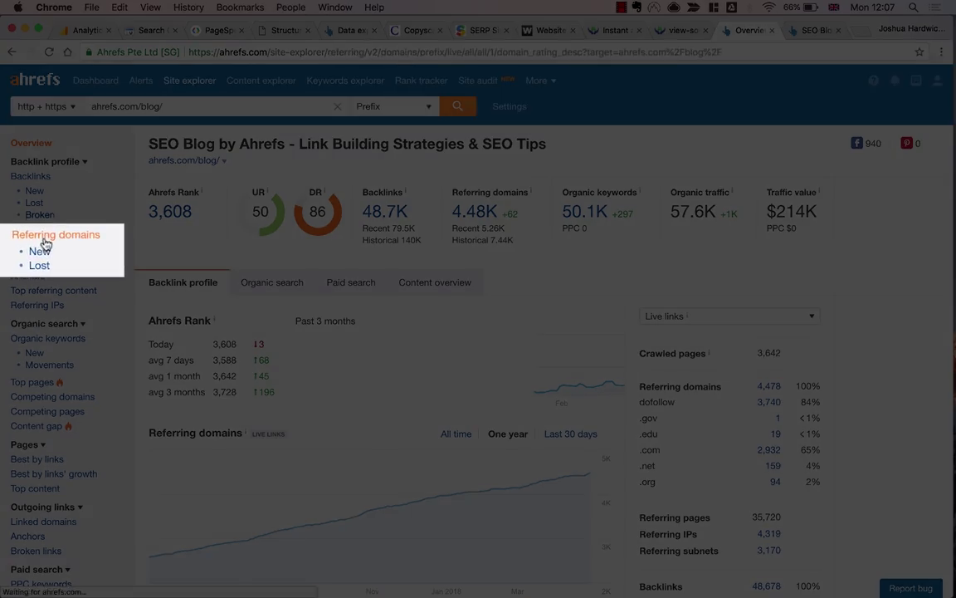
pyautogui.click(48, 232)
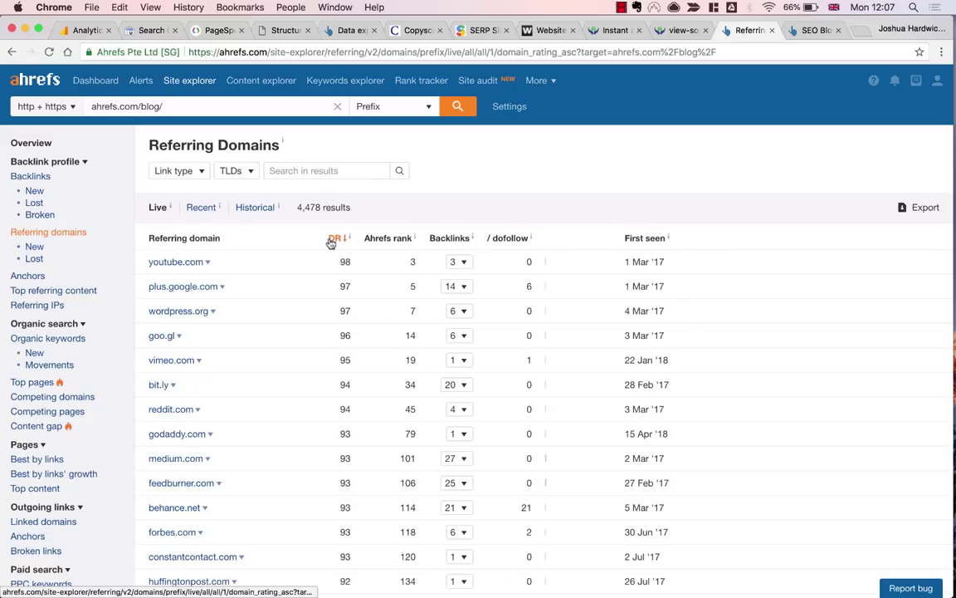
# Sort the 4,478 referring domains by DR ascending and page through to results page 3.
pyautogui.click(332, 240)
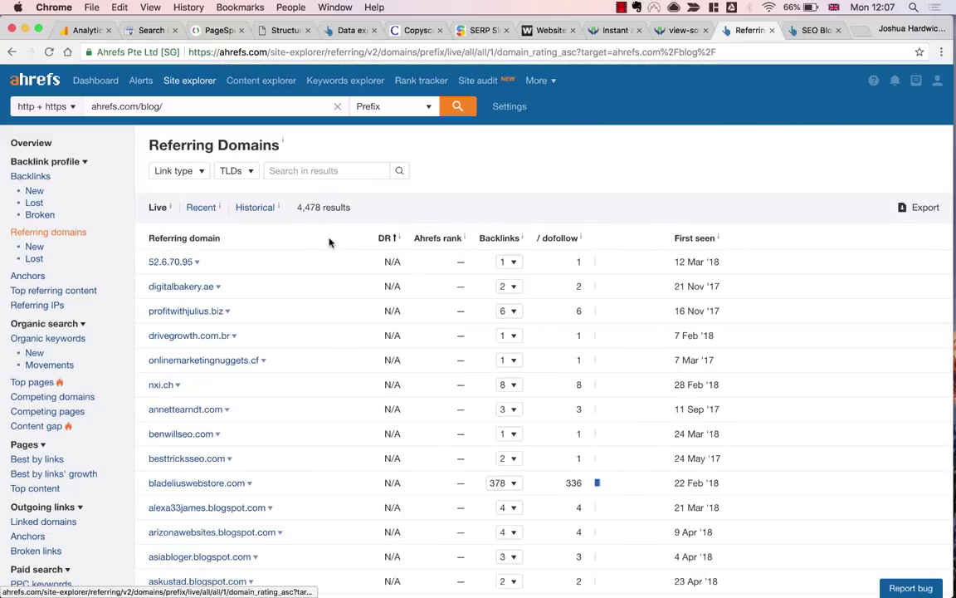
pyautogui.scroll(-6, 329, 242)
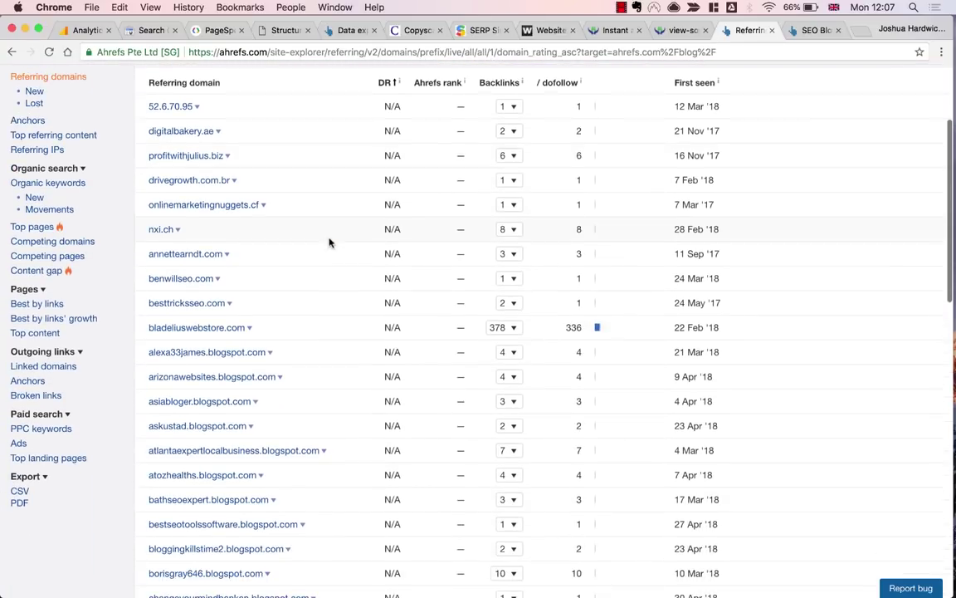
pyautogui.scroll(-12, 329, 242)
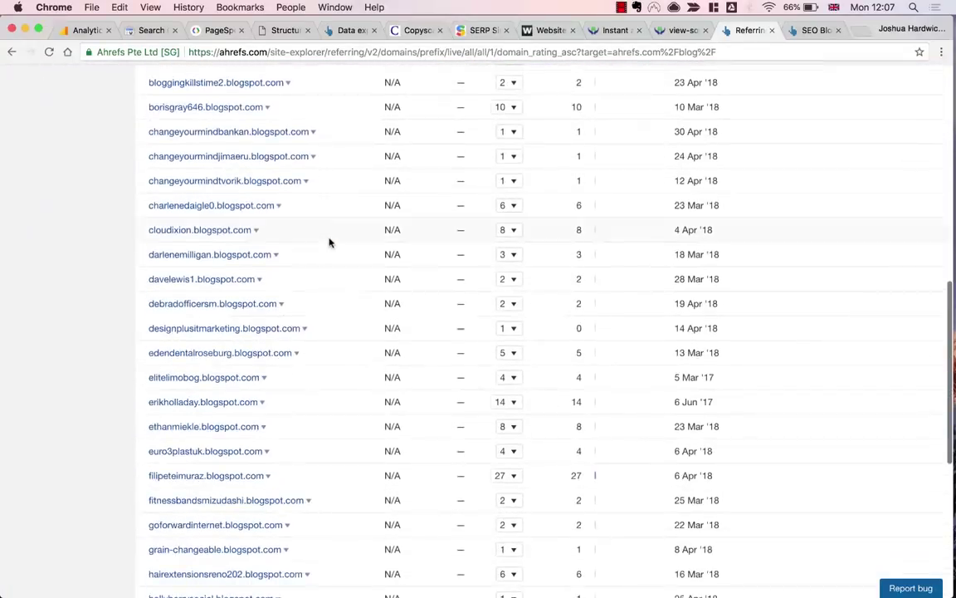
pyautogui.scroll(-5, 329, 242)
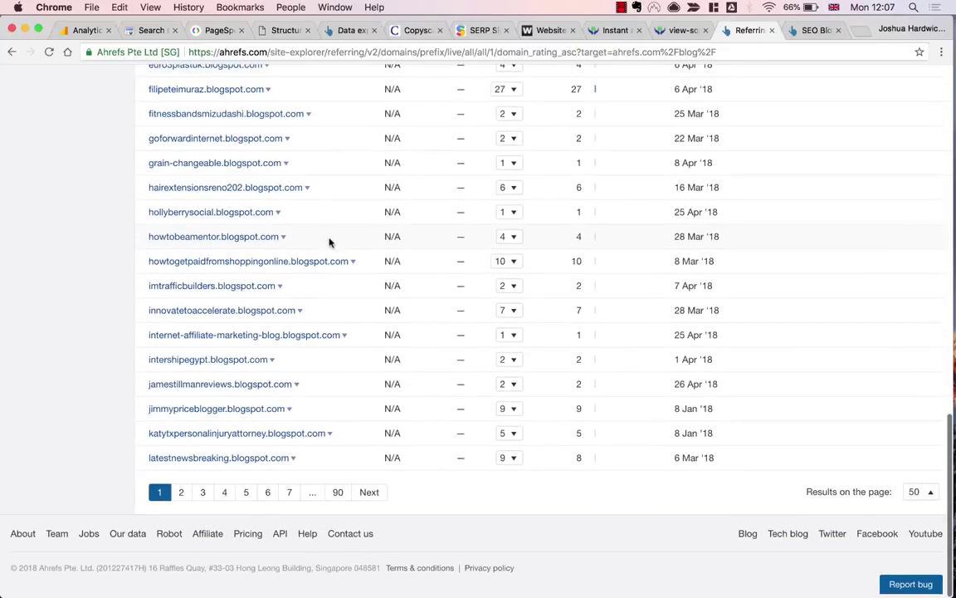
pyautogui.click(180, 495)
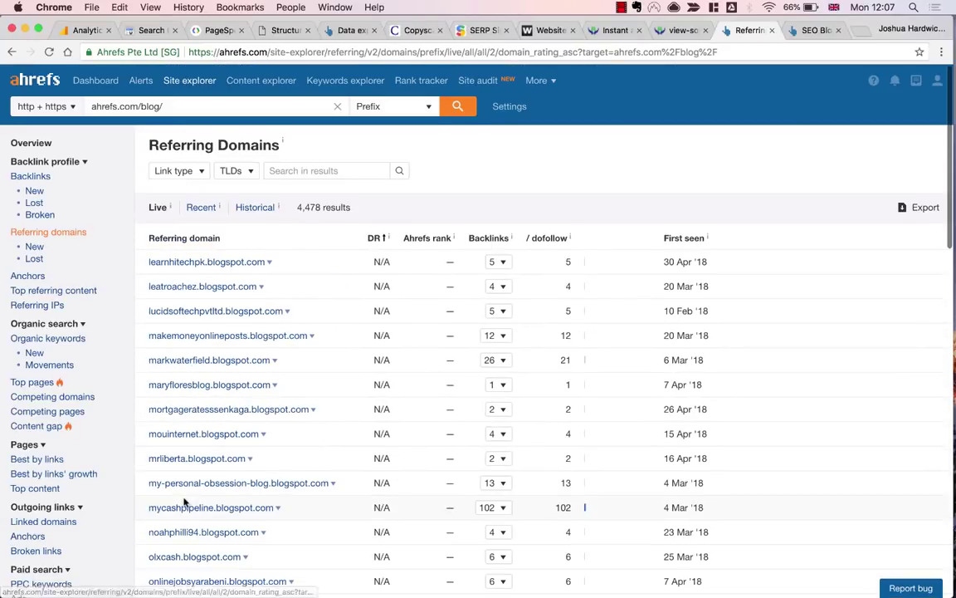
pyautogui.scroll(-3, 184, 501)
pyautogui.scroll(-15, 184, 502)
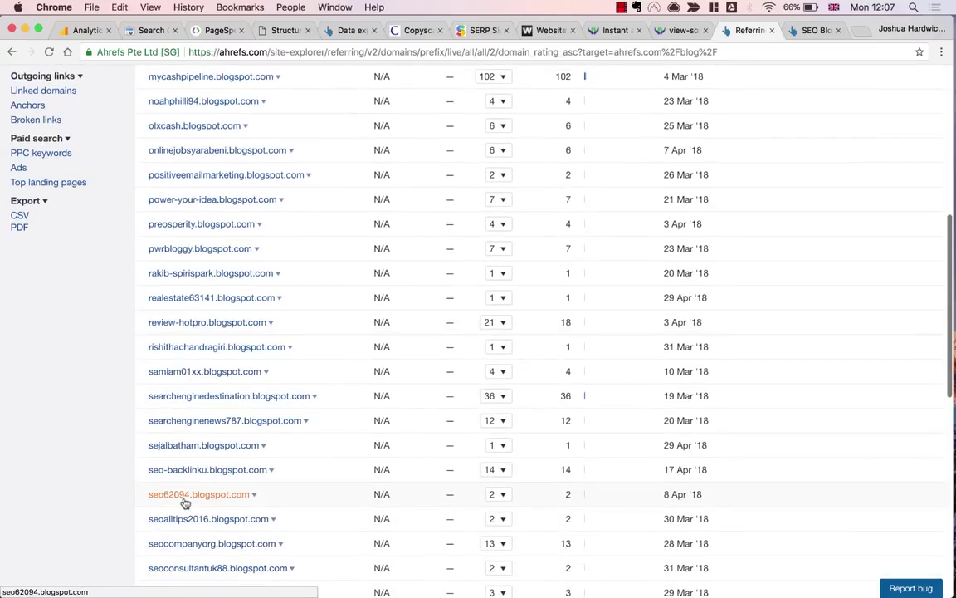
pyautogui.click(240, 495)
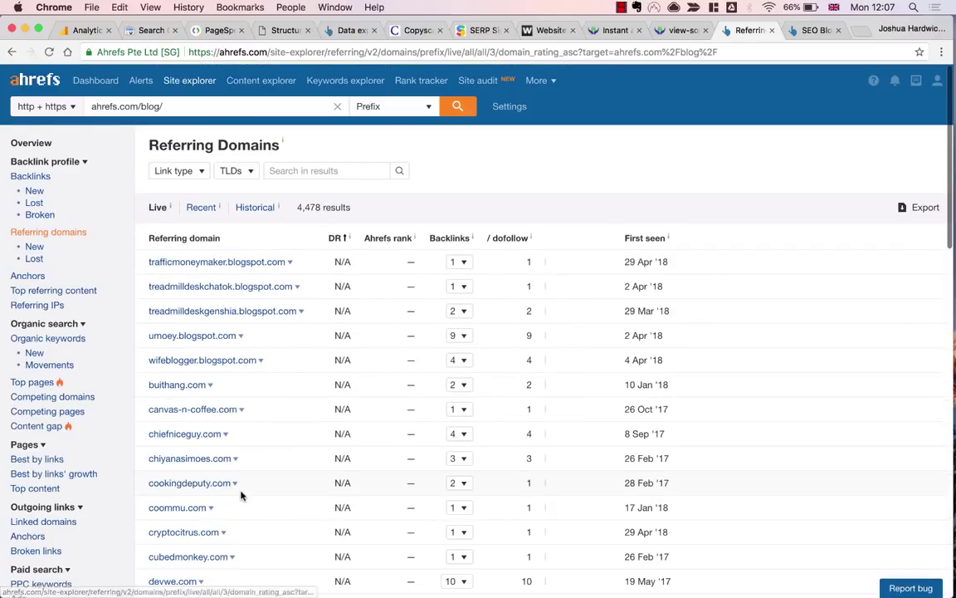
pyautogui.scroll(-10, 241, 495)
pyautogui.scroll(-10, 240, 495)
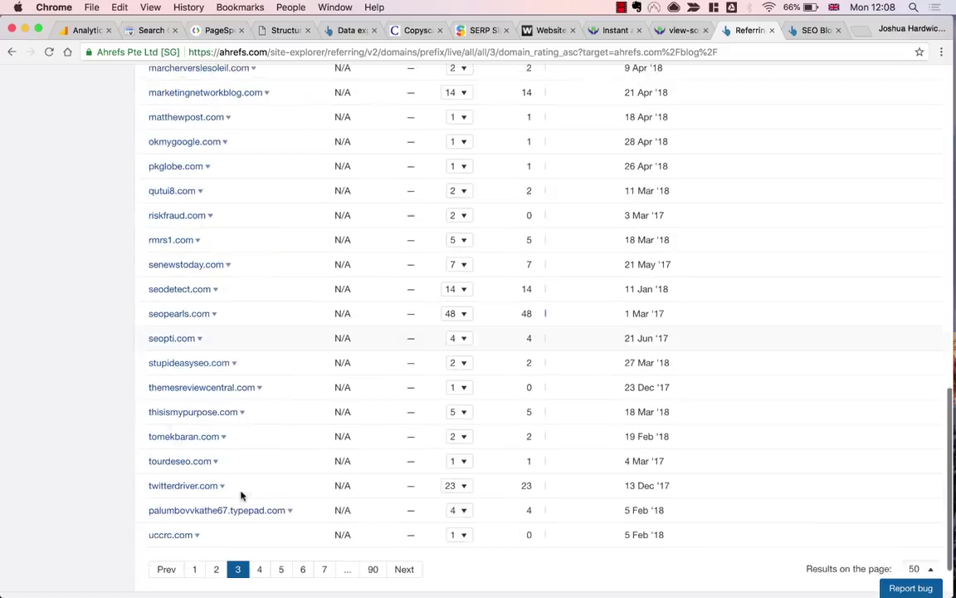
pyautogui.scroll(20, 240, 496)
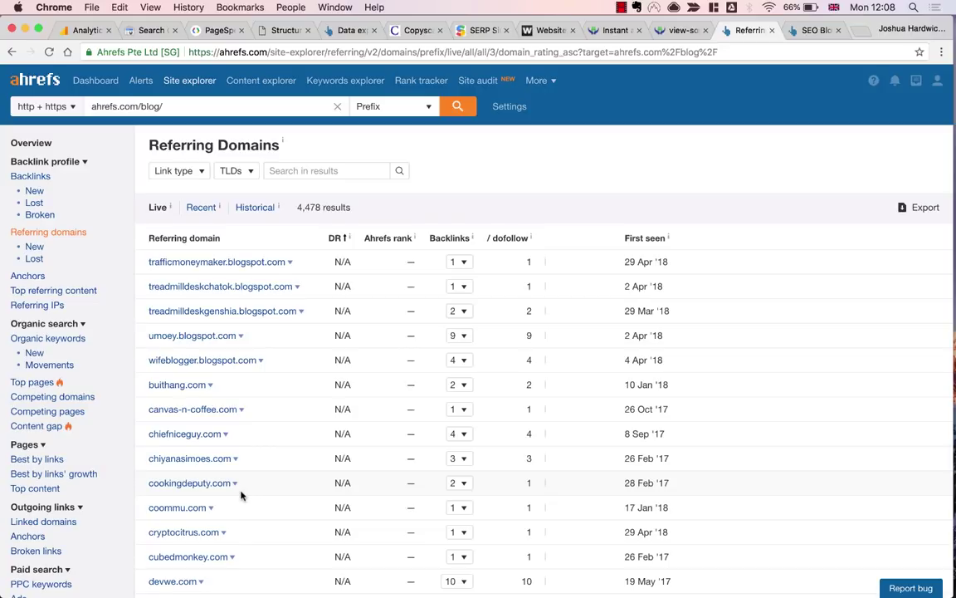
# Filter Best by links to HTTP code 404 not found, listing 487 pages.
pyautogui.click(53, 462)
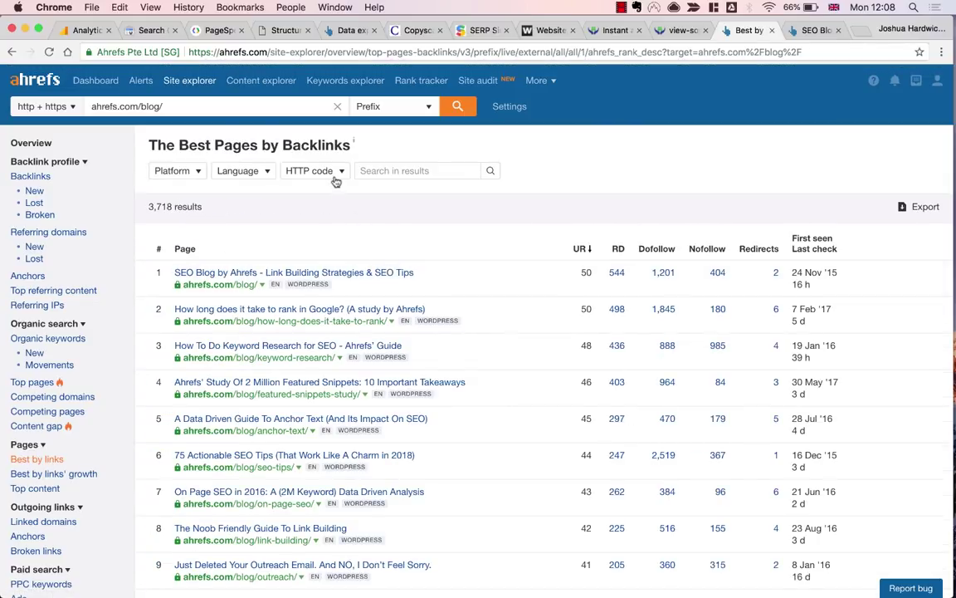
pyautogui.click(336, 177)
pyautogui.click(326, 349)
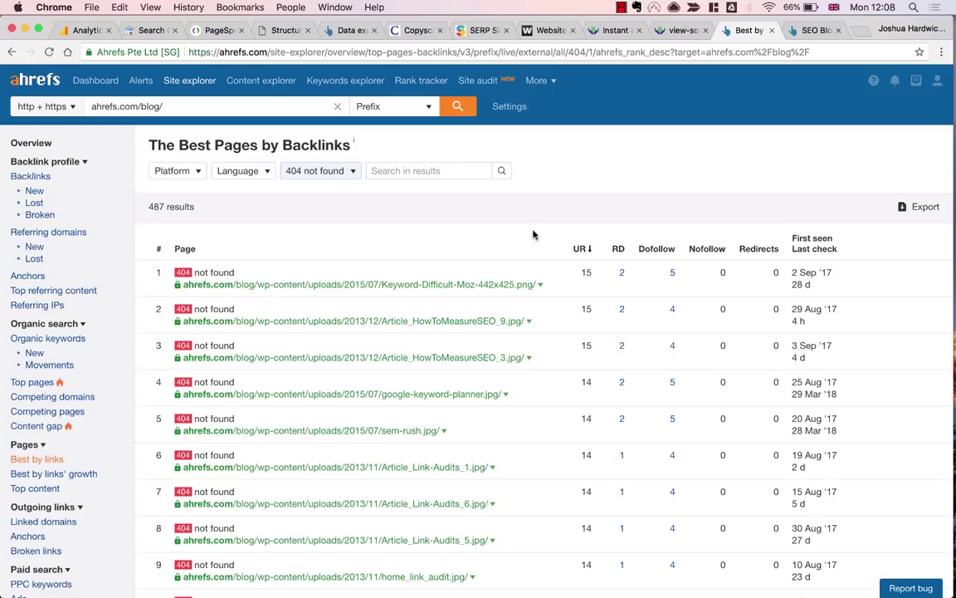
pyautogui.scroll(-2, 532, 241)
pyautogui.scroll(-1, 523, 248)
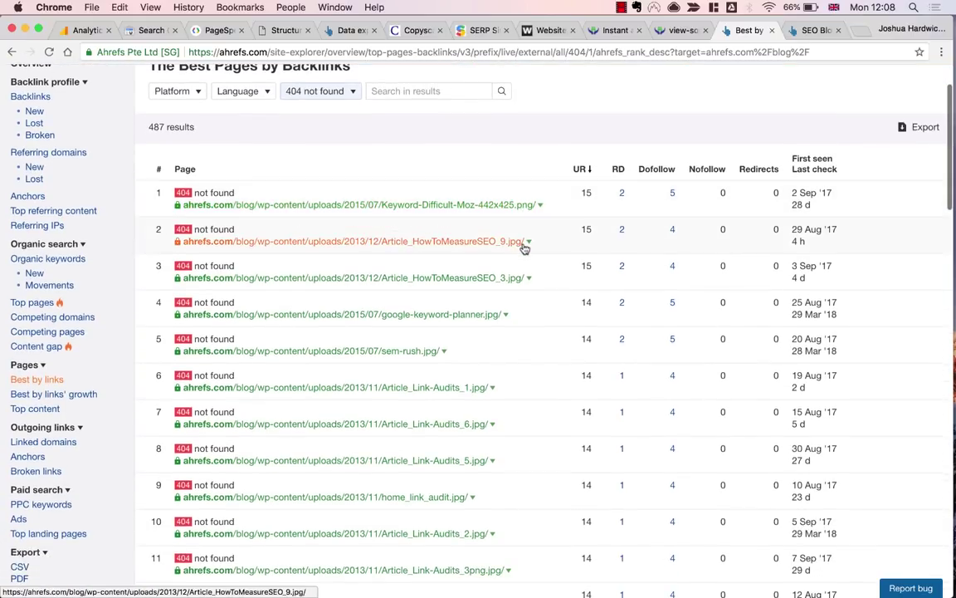
pyautogui.scroll(1, 514, 251)
pyautogui.scroll(-2, 501, 277)
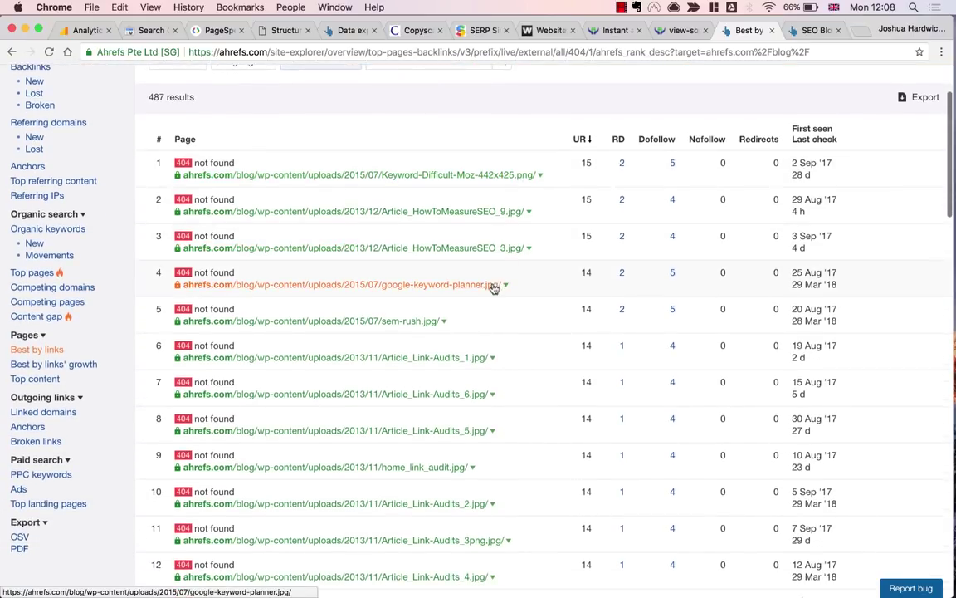
pyautogui.scroll(3, 493, 288)
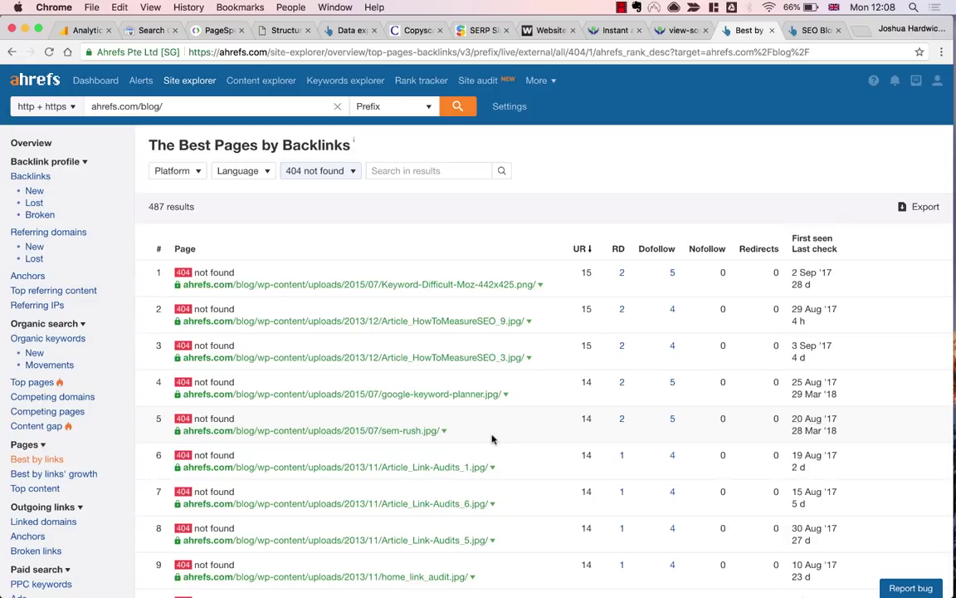
pyautogui.scroll(-5, 491, 438)
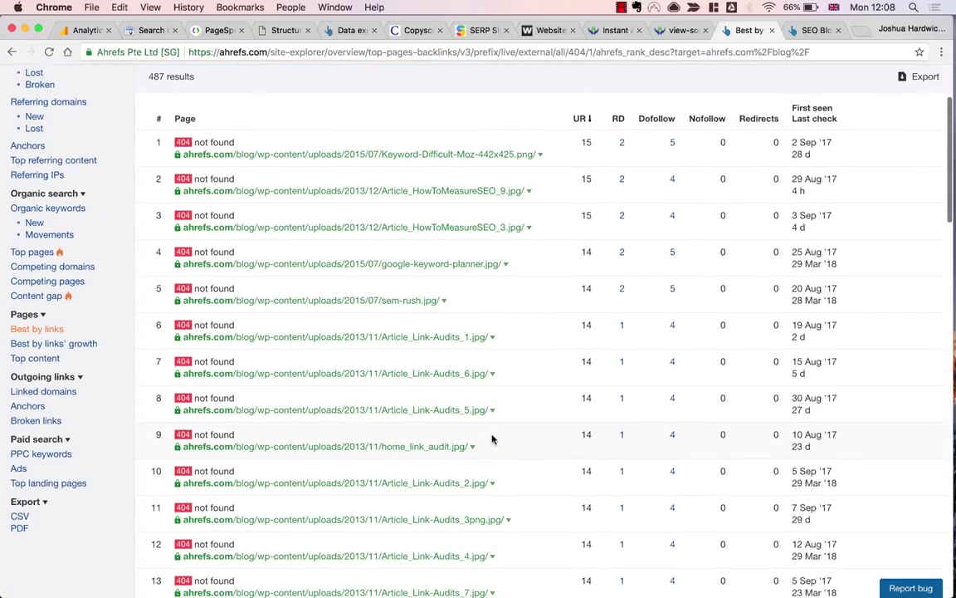
pyautogui.scroll(6, 491, 439)
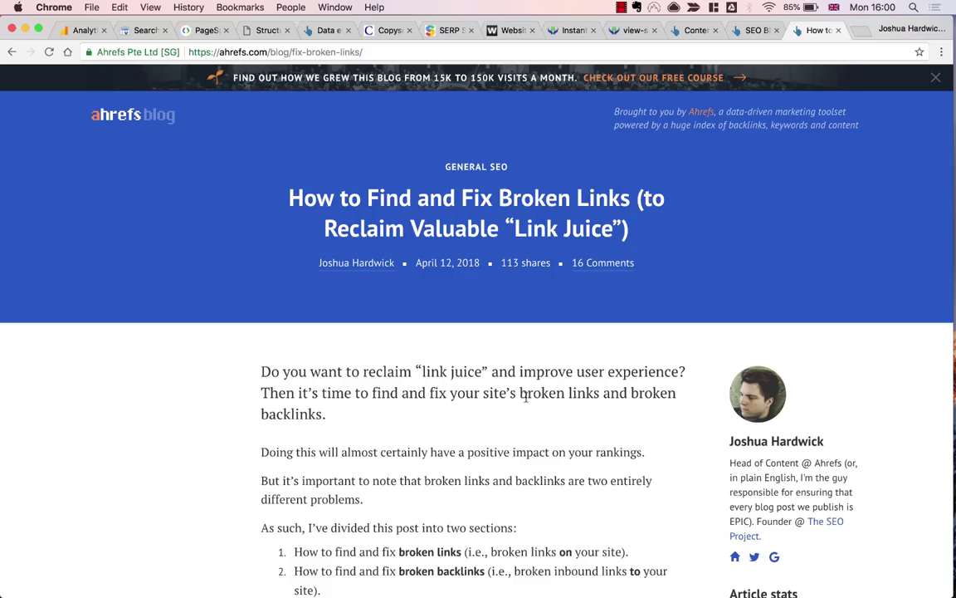
# Scroll through the 487 pages returning 404 not found in the Best by links report.
pyautogui.scroll(-15, 526, 397)
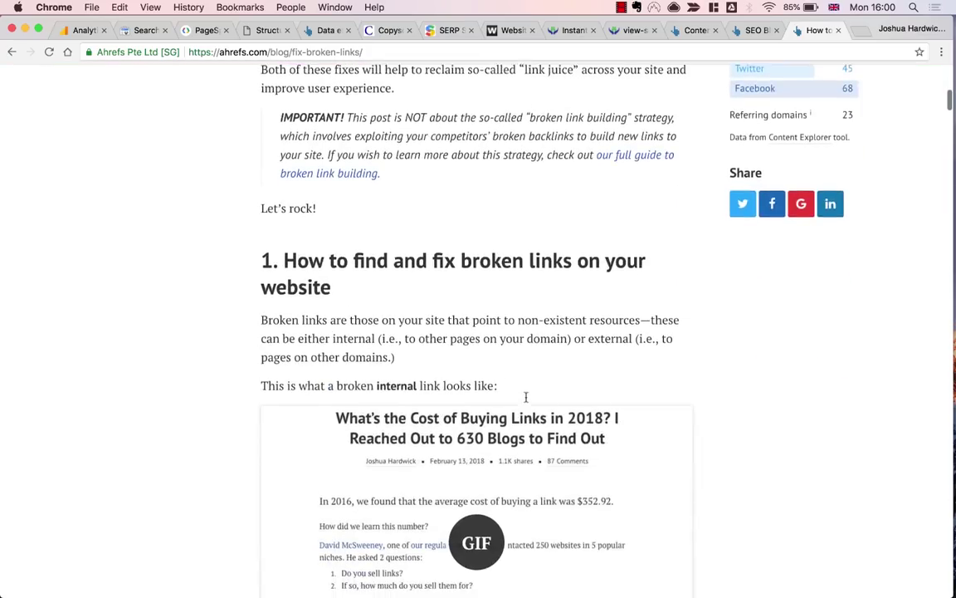
pyautogui.scroll(-15, 525, 396)
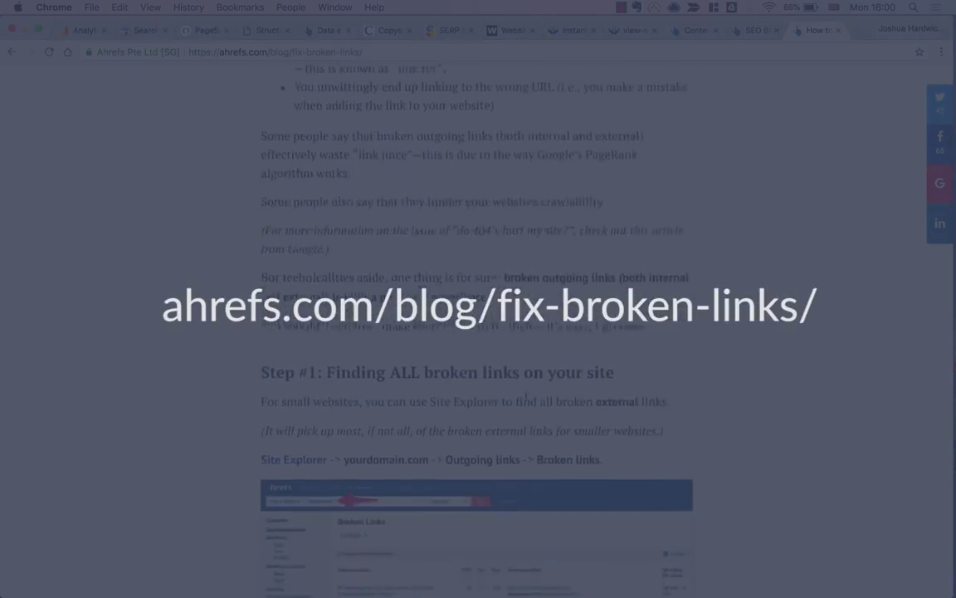
pyautogui.scroll(20, 526, 397)
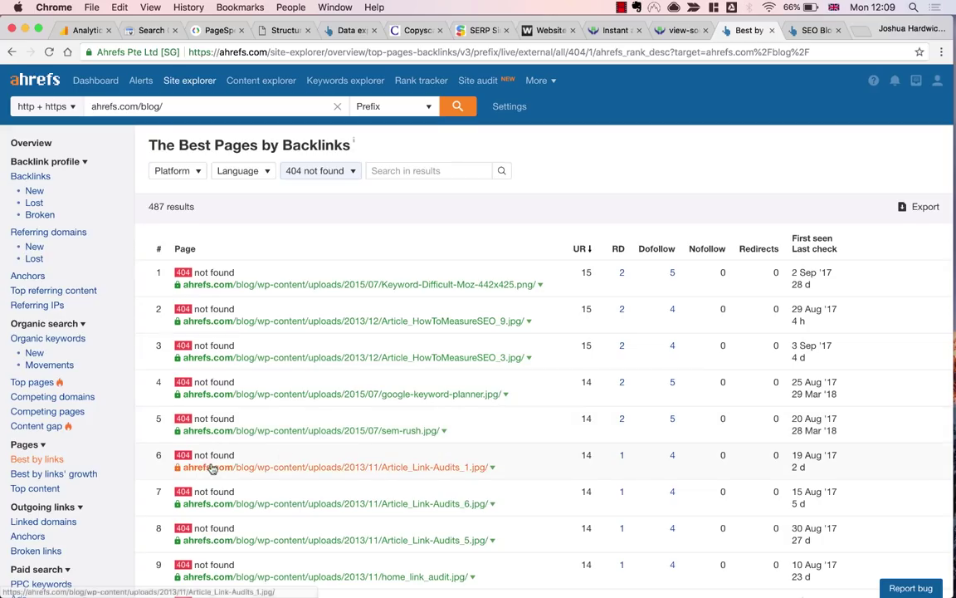
pyautogui.scroll(-4, 71, 406)
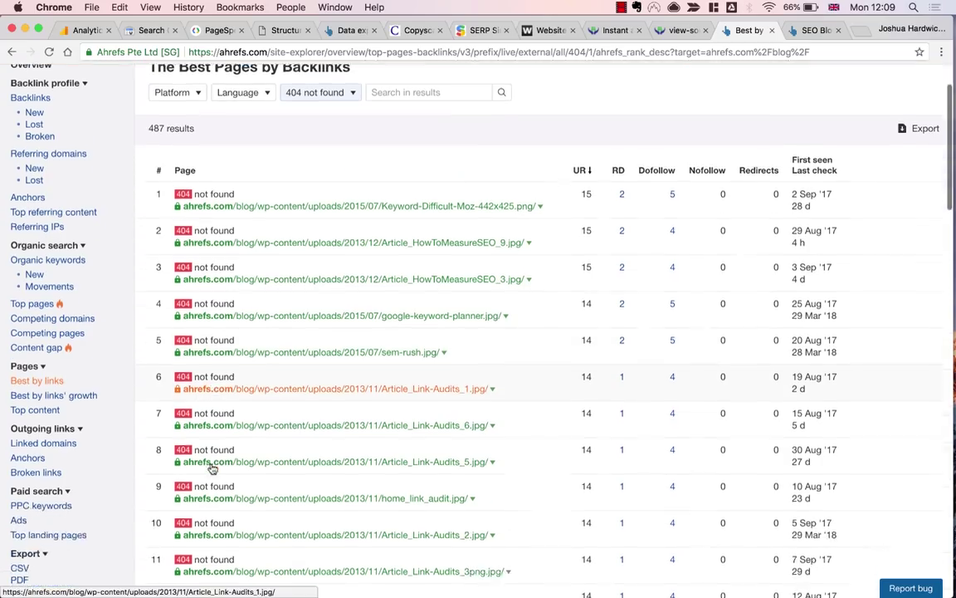
# Review the Broken Links report listing 7 blog pages linking to 404s, and glance at the More menu.
pyautogui.click(50, 393)
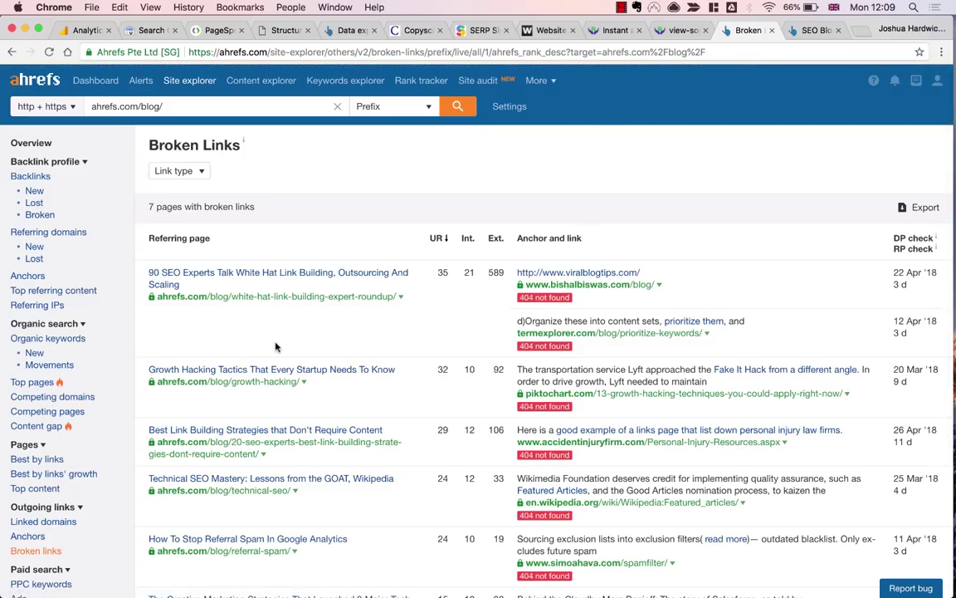
pyautogui.scroll(-5, 276, 347)
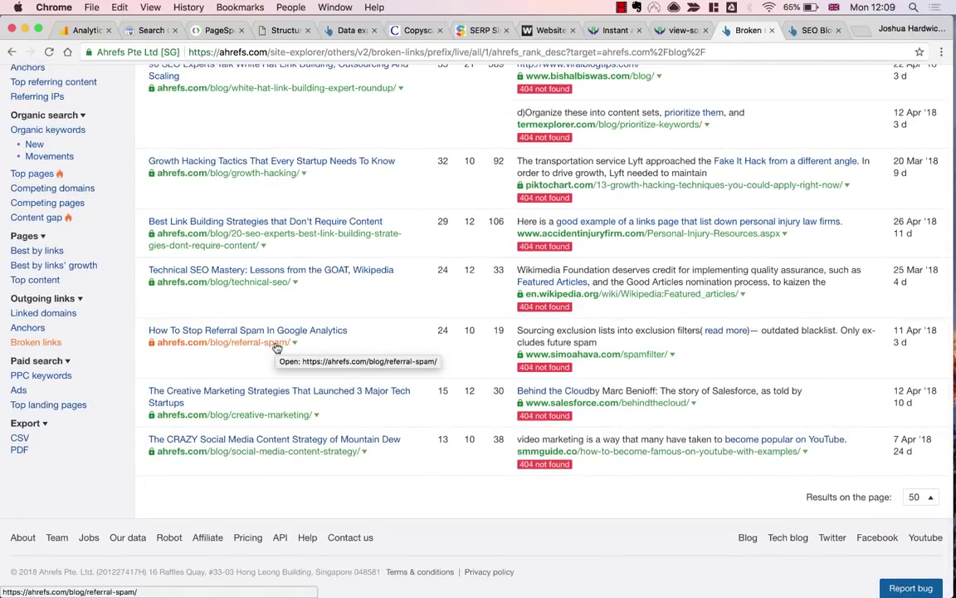
pyautogui.scroll(5, 276, 347)
pyautogui.scroll(-5, 277, 347)
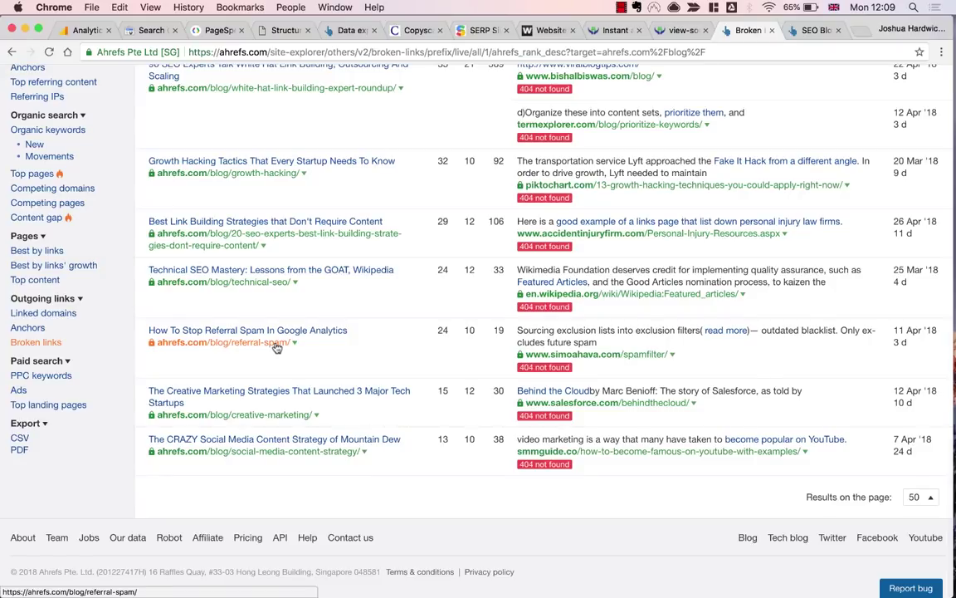
pyautogui.scroll(5, 276, 347)
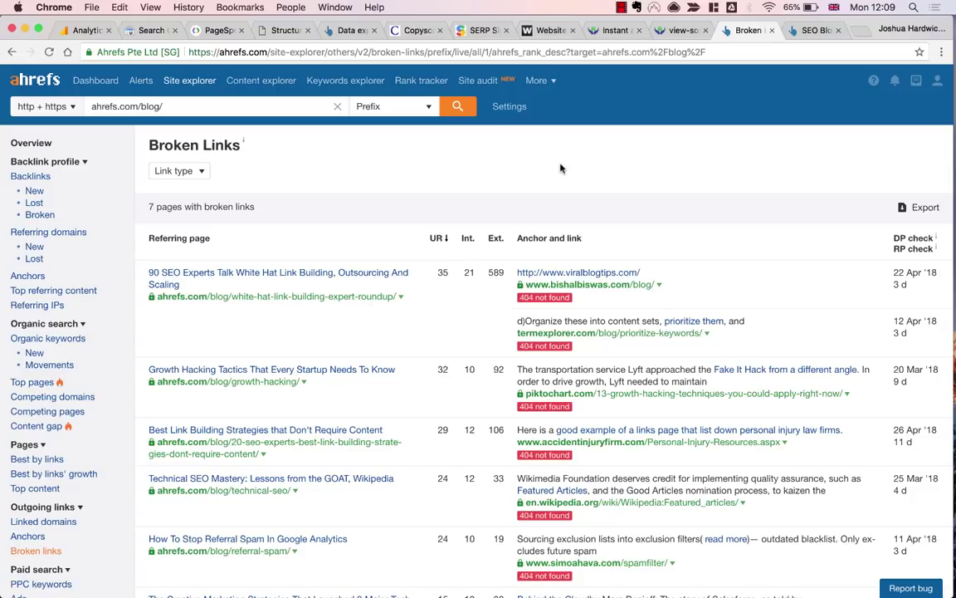
pyautogui.click(539, 83)
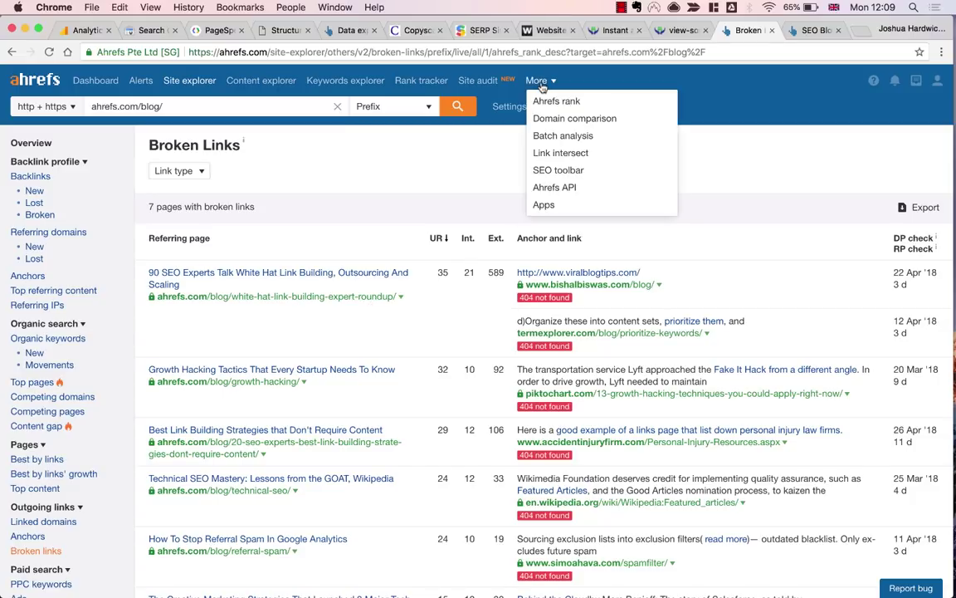
pyautogui.scroll(-1, 194, 312)
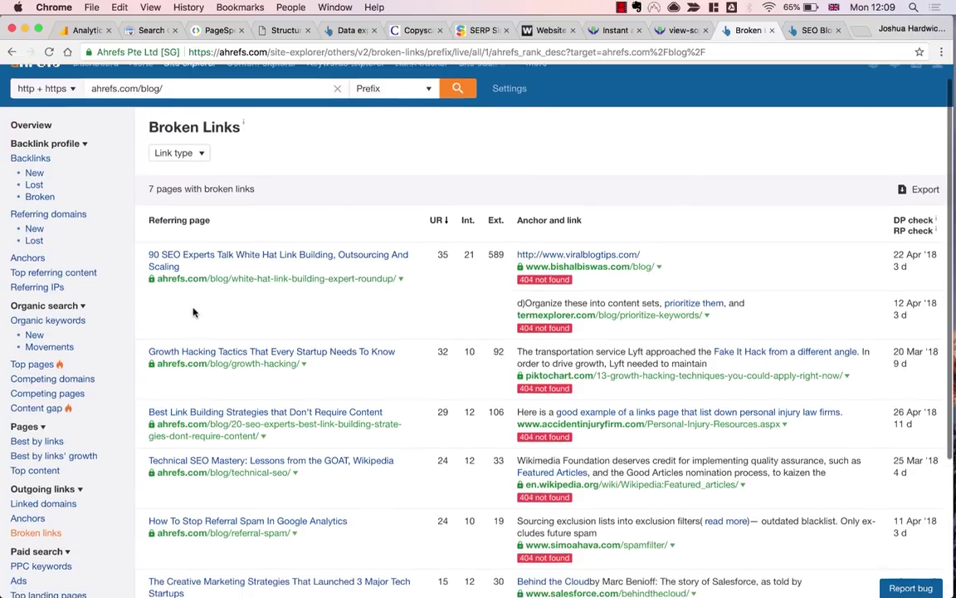
pyautogui.scroll(1, 88, 343)
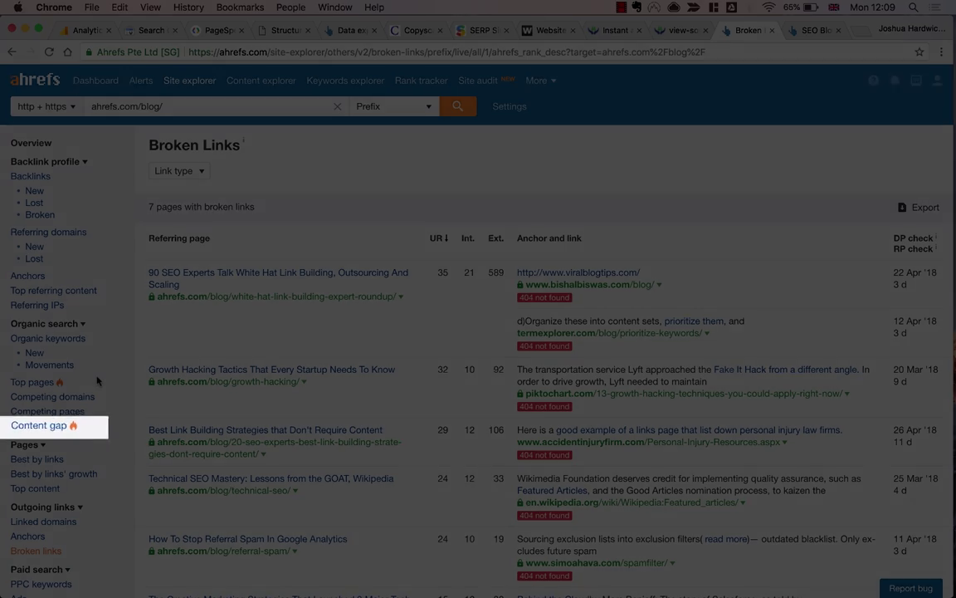
# In Content Gap, enter backlinko.com, siegemedia.com and hobo-web.co.uk as competitors against the ahrefs.com/blog/ prefix.
pyautogui.click(39, 426)
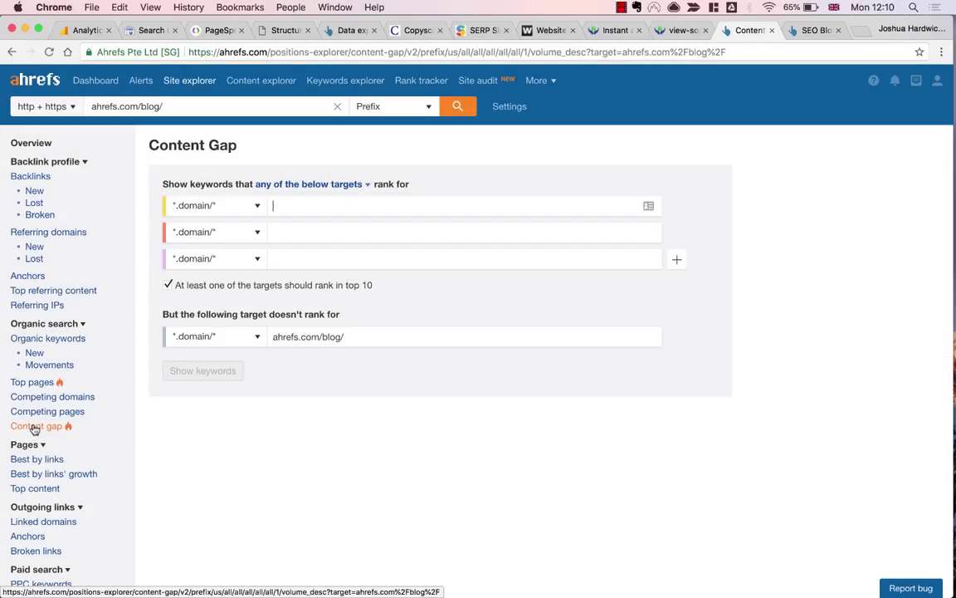
pyautogui.write('backlinko.com')
pyautogui.press('Tab')
pyautogui.write('siegeme')
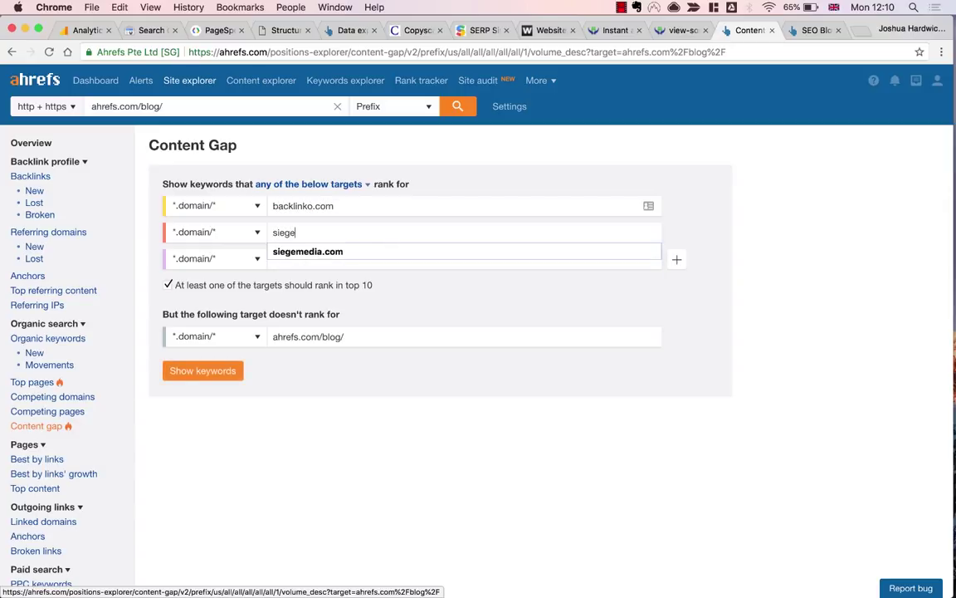
pyautogui.press('Down')
pyautogui.press('Tab')
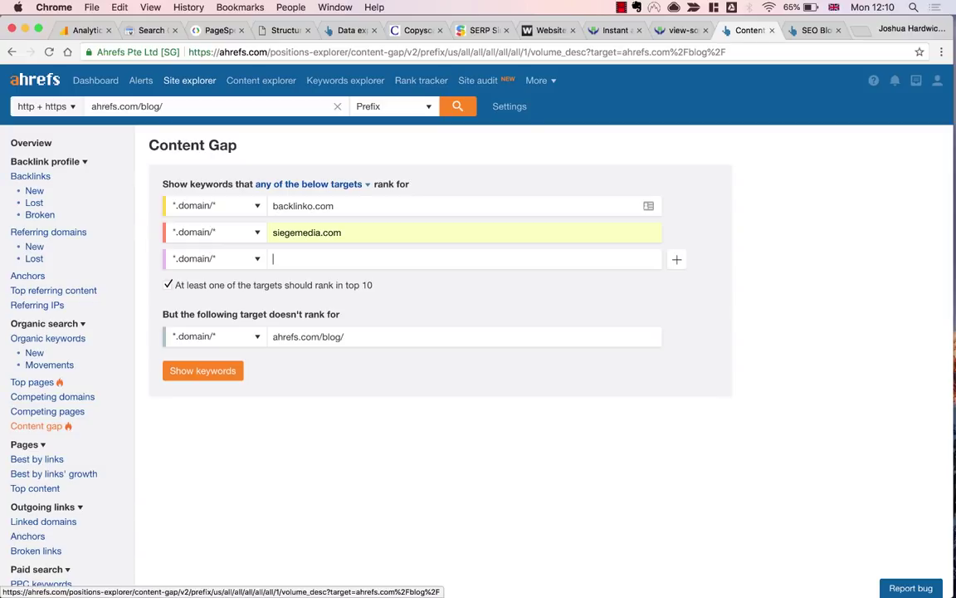
pyautogui.write('ho')
pyautogui.press('Down')
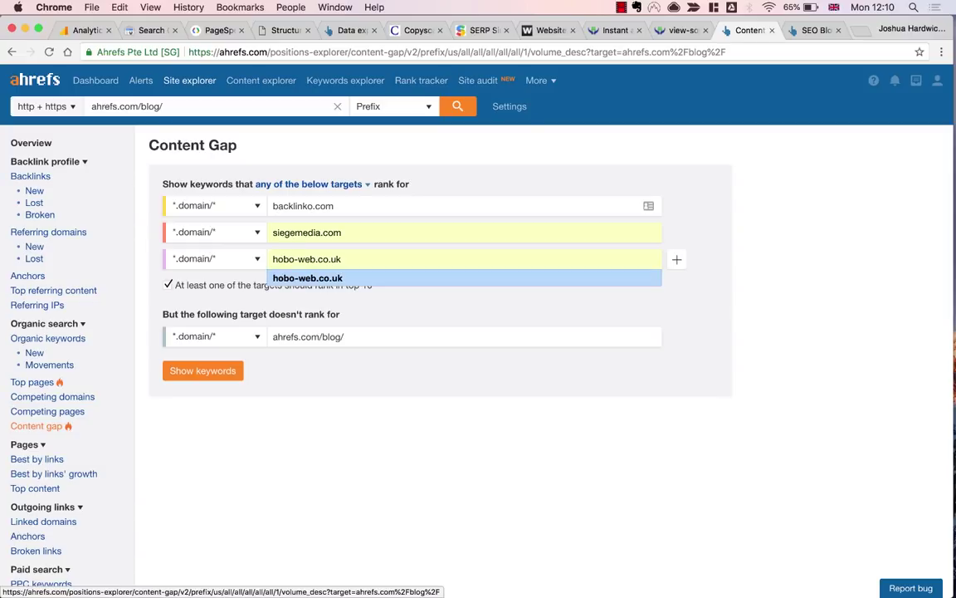
pyautogui.press('Tab')
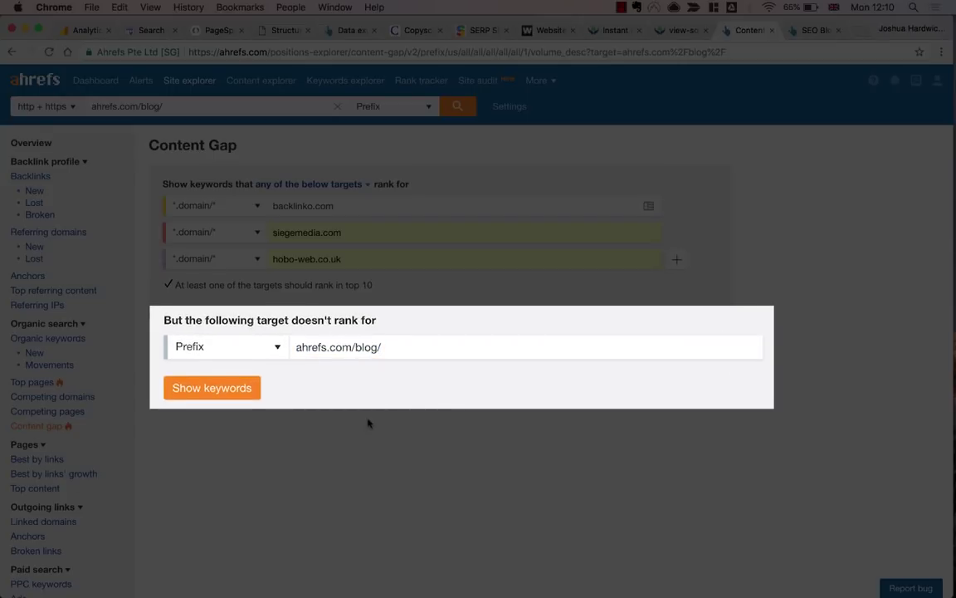
pyautogui.click(412, 338)
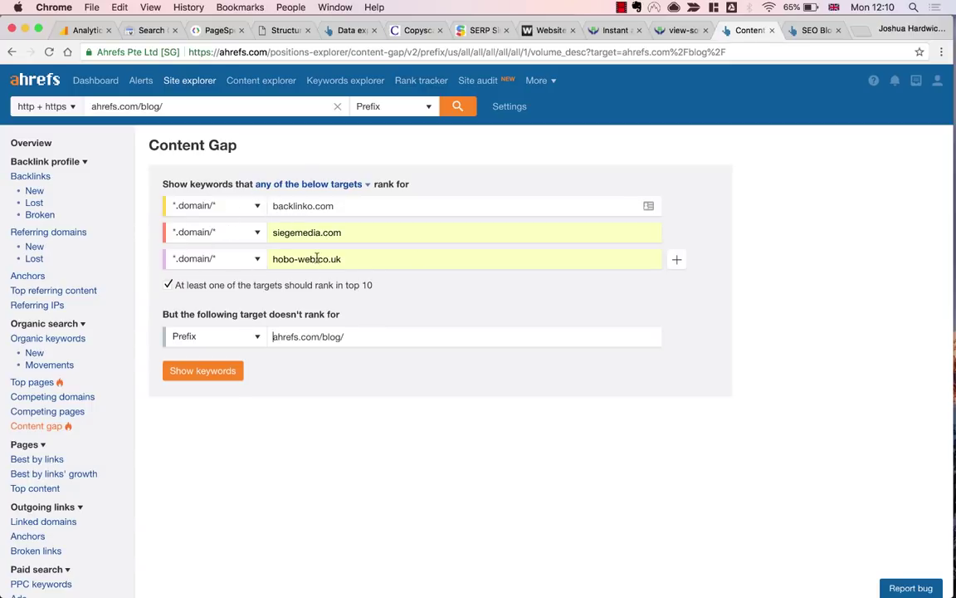
# Show the gap keywords and filter volume to 5,000 and above, narrowing 2,772 keywords to 9.
pyautogui.click(231, 383)
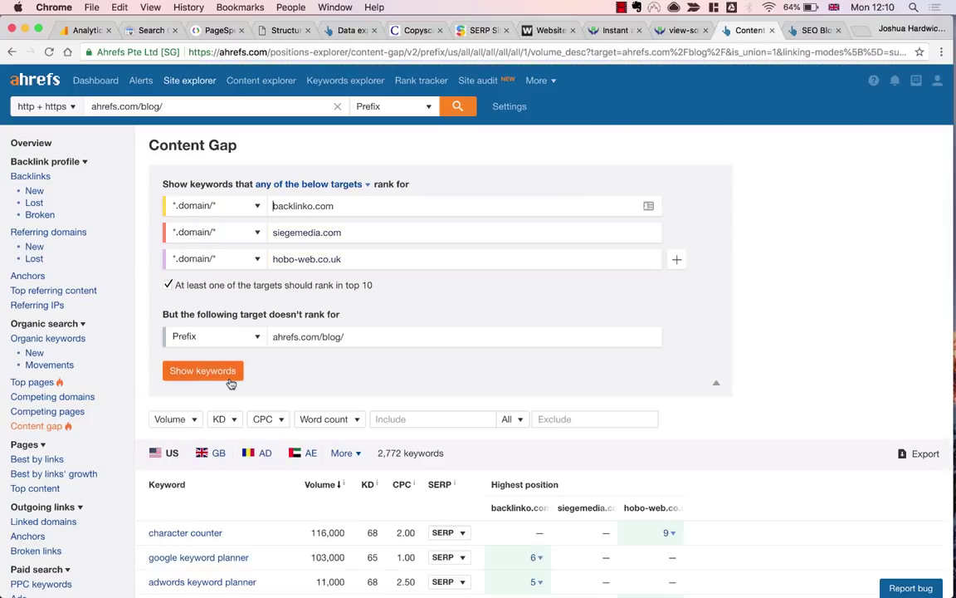
pyautogui.scroll(-5, 230, 382)
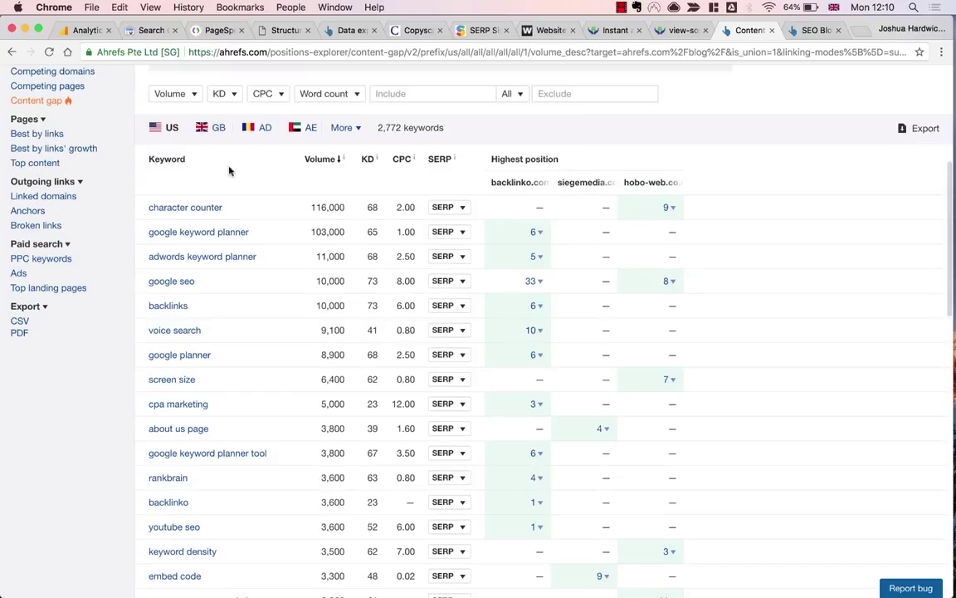
pyautogui.click(188, 94)
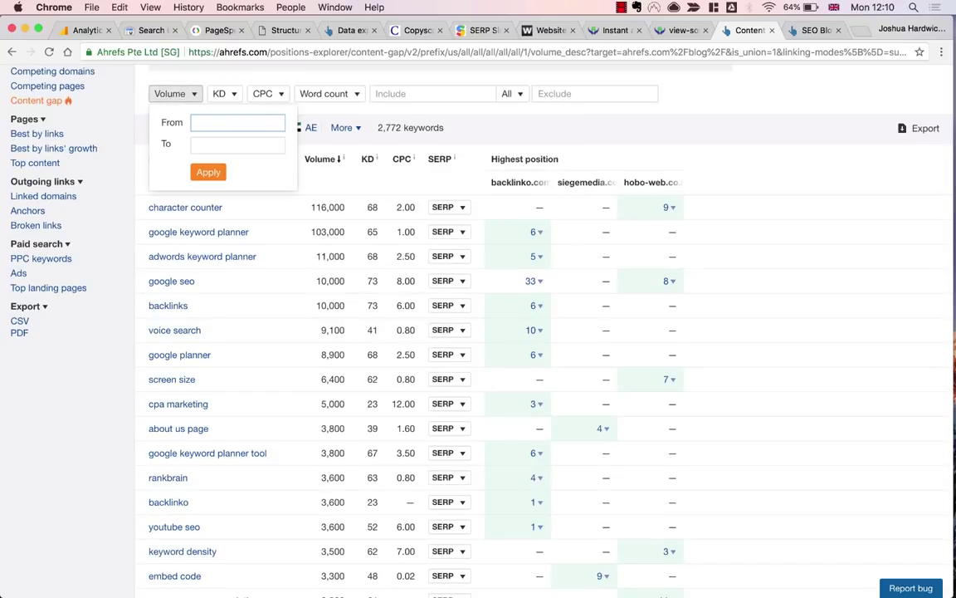
pyautogui.write('5000')
pyautogui.click(223, 144)
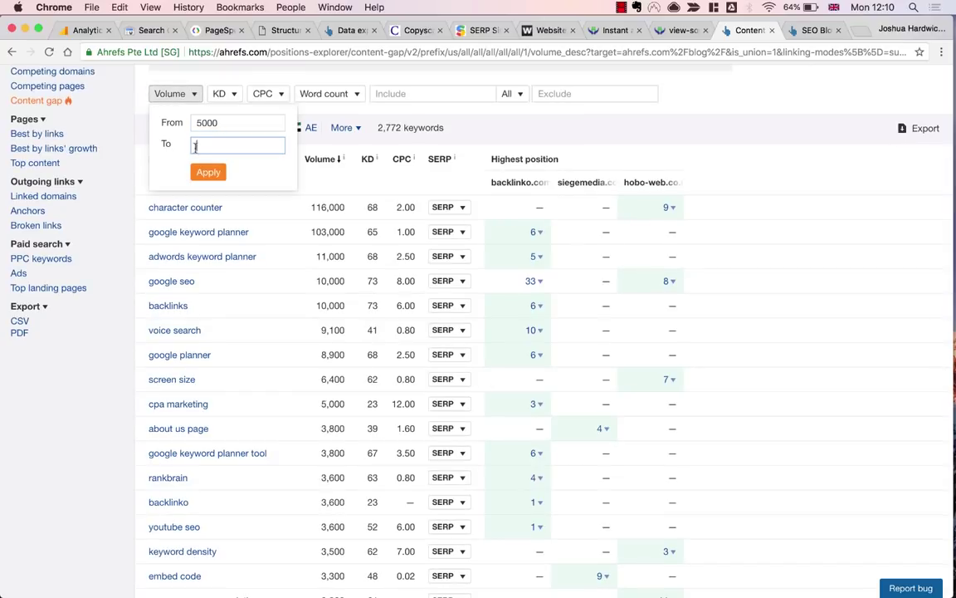
pyautogui.click(201, 173)
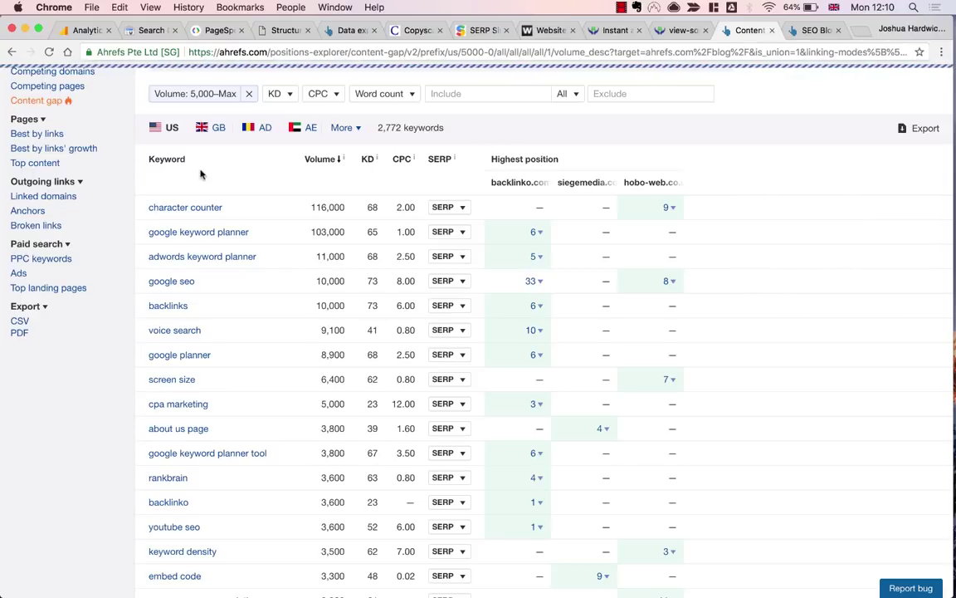
pyautogui.scroll(-2, 200, 173)
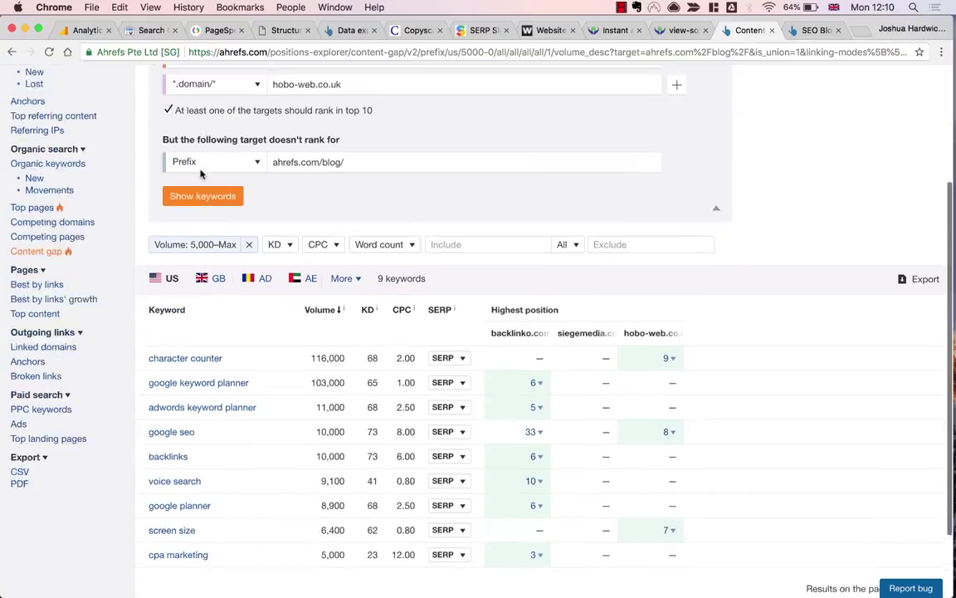
pyautogui.scroll(-2, 200, 173)
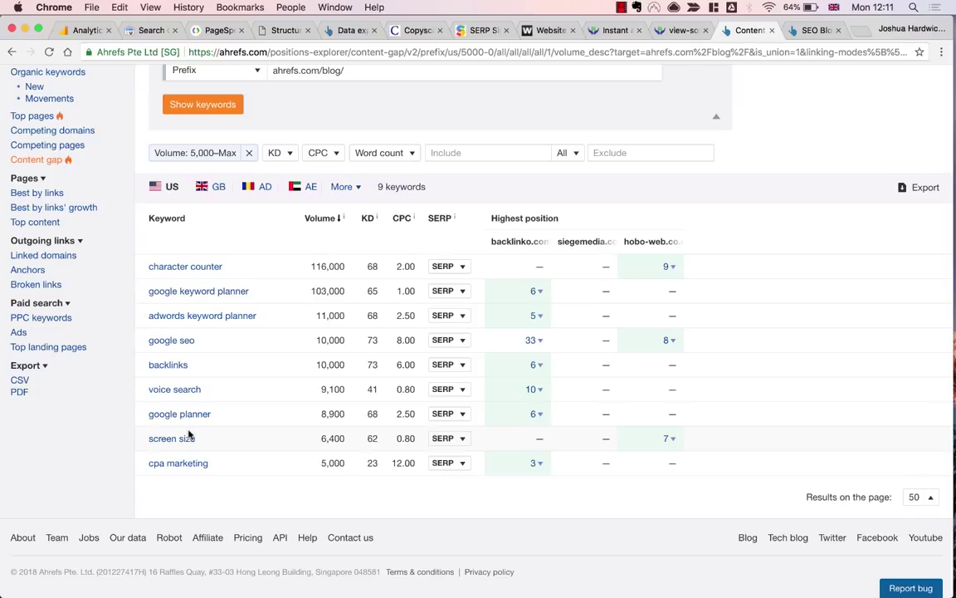
pyautogui.scroll(5, 188, 435)
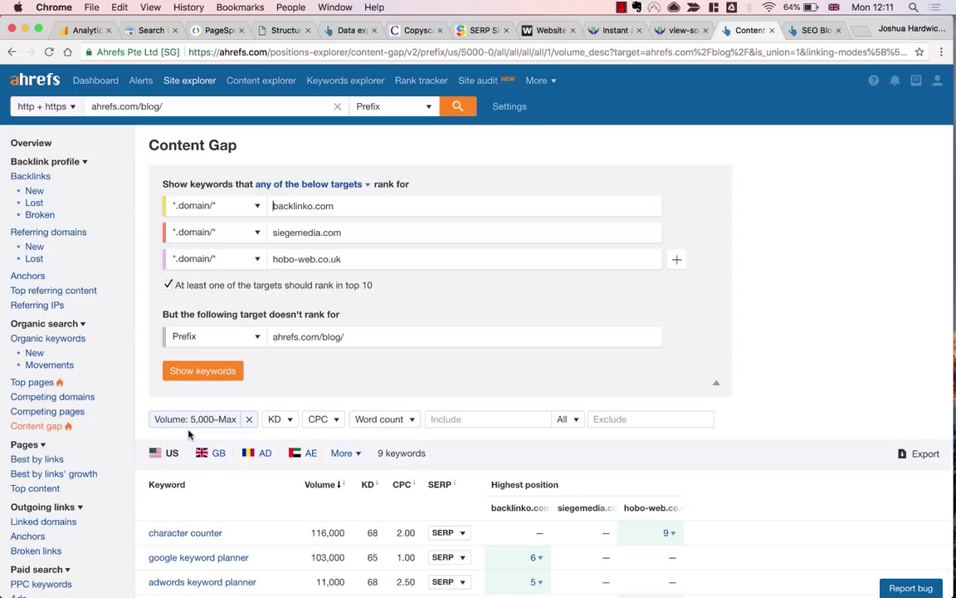
pyautogui.scroll(-2, 189, 434)
pyautogui.scroll(2, 188, 434)
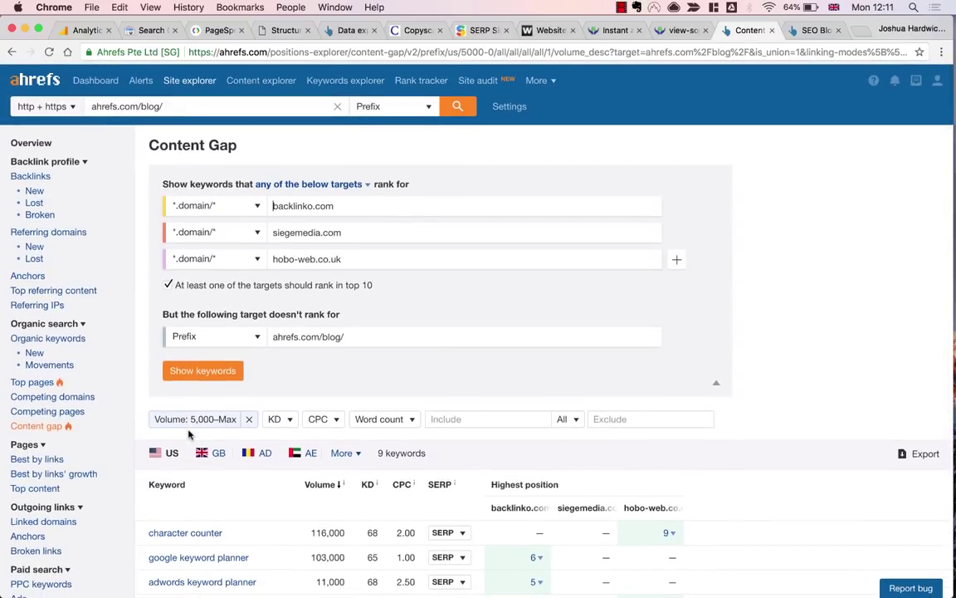